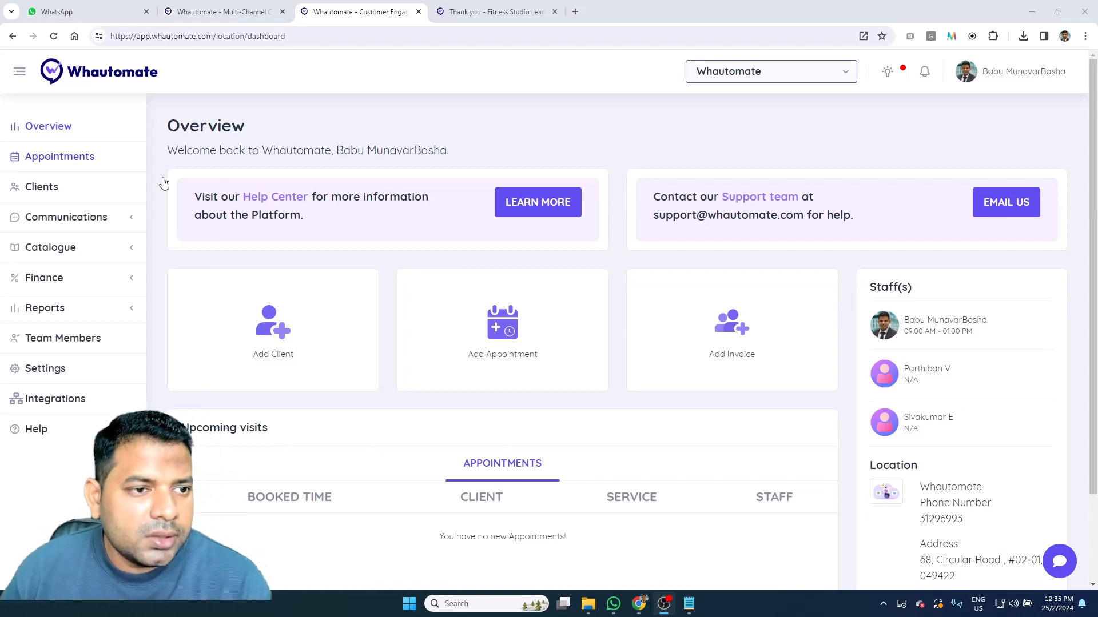
Step: Start adding a new form from Settings > Forms
{"action": "left_click", "coordinate": [23, 368]}
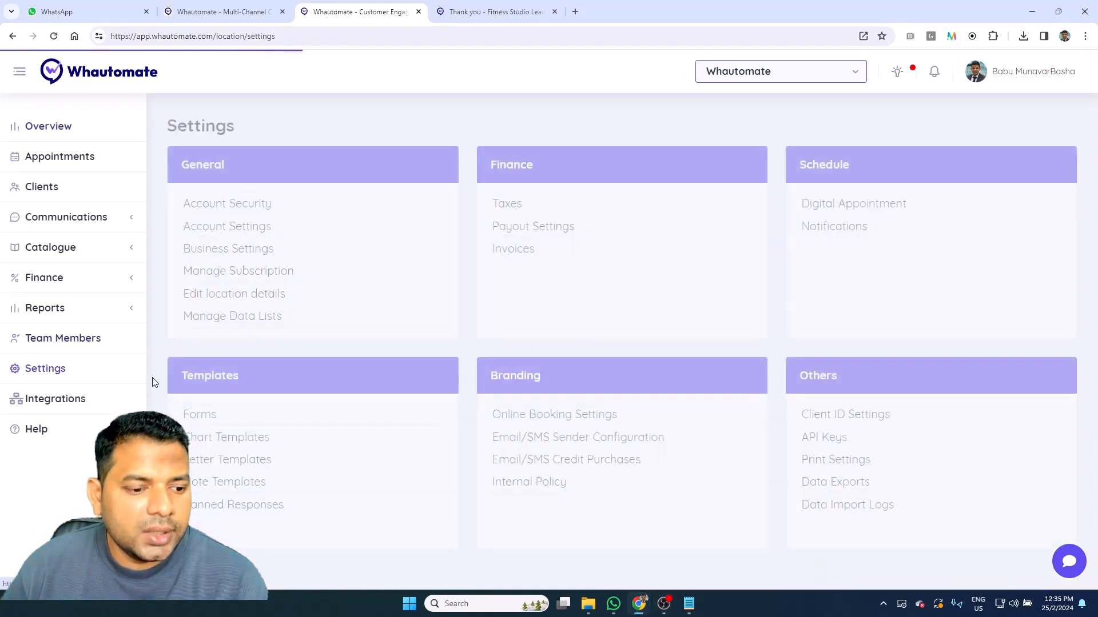
{"action": "left_click", "coordinate": [227, 426]}
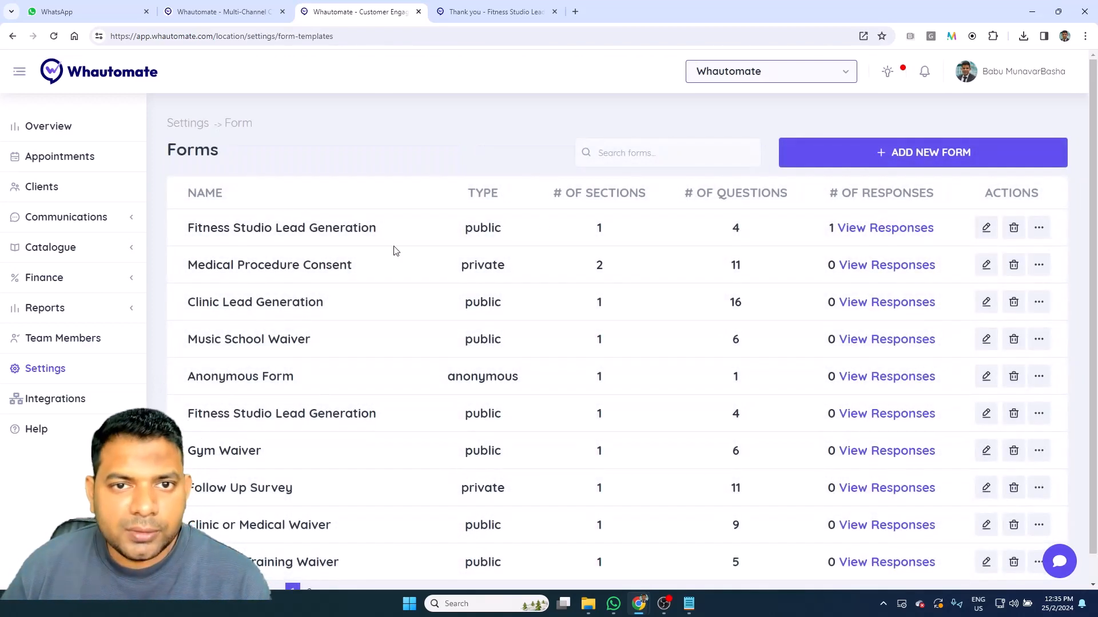
{"action": "left_click", "coordinate": [924, 151]}
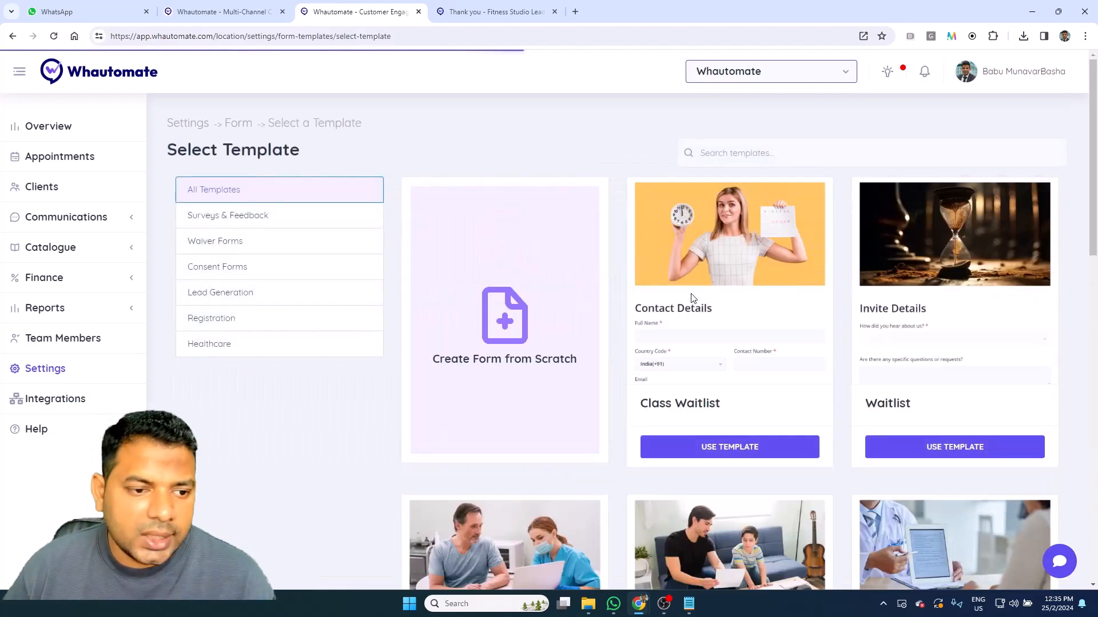
Step: Browse the survey, waiver, consent, lead generation, registration and healthcare template categories
{"action": "left_click", "coordinate": [255, 221]}
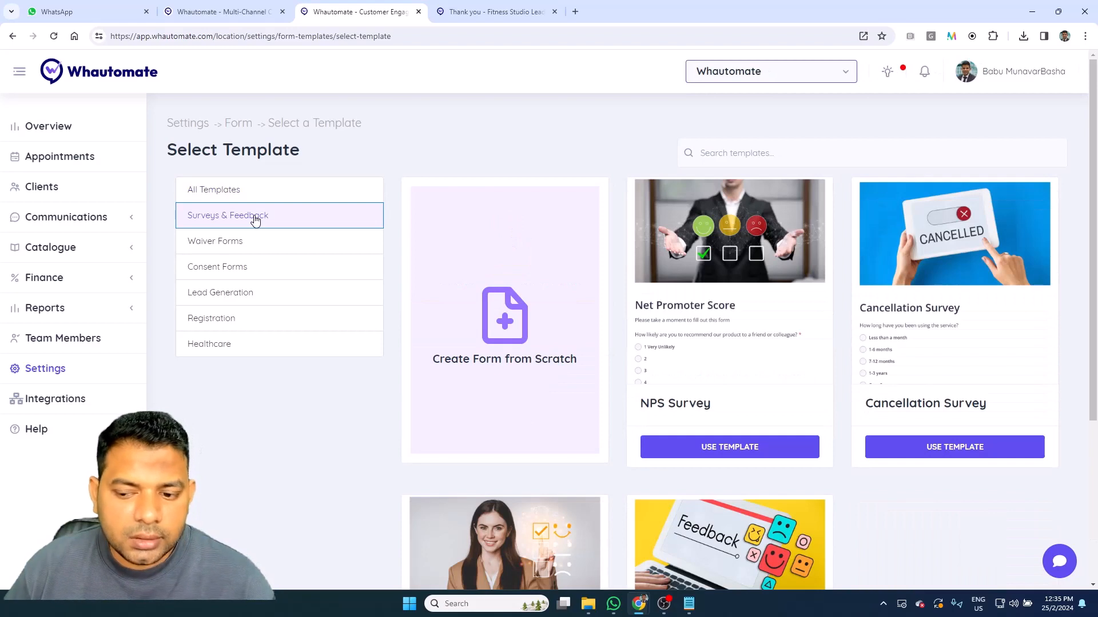
{"action": "left_click", "coordinate": [275, 245]}
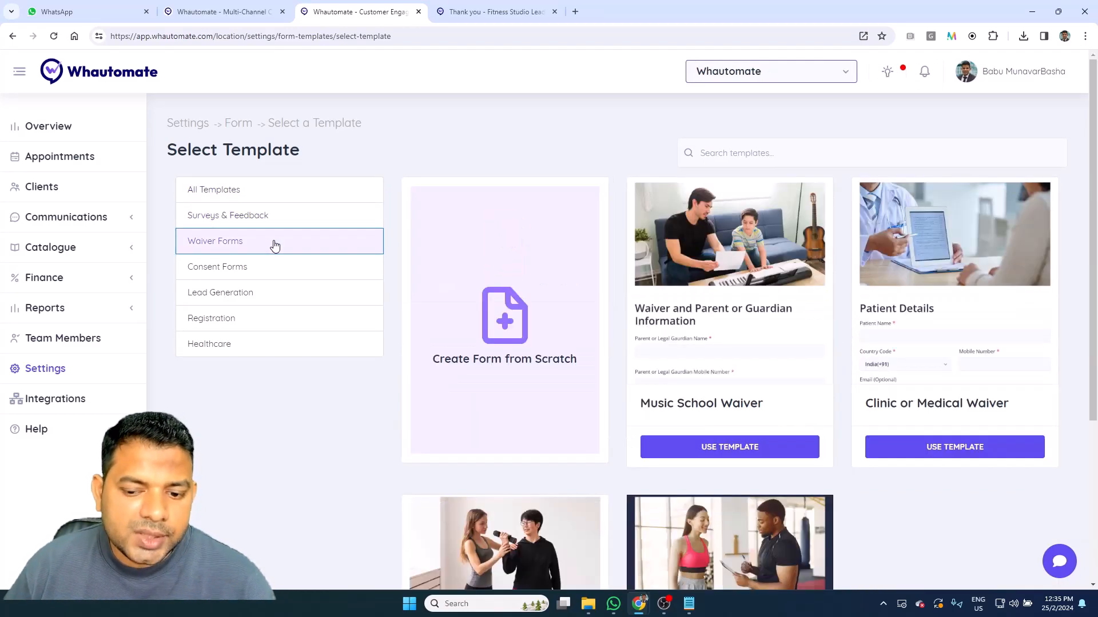
{"action": "scroll", "coordinate": [275, 248], "scroll_direction": "down", "scroll_amount": 2}
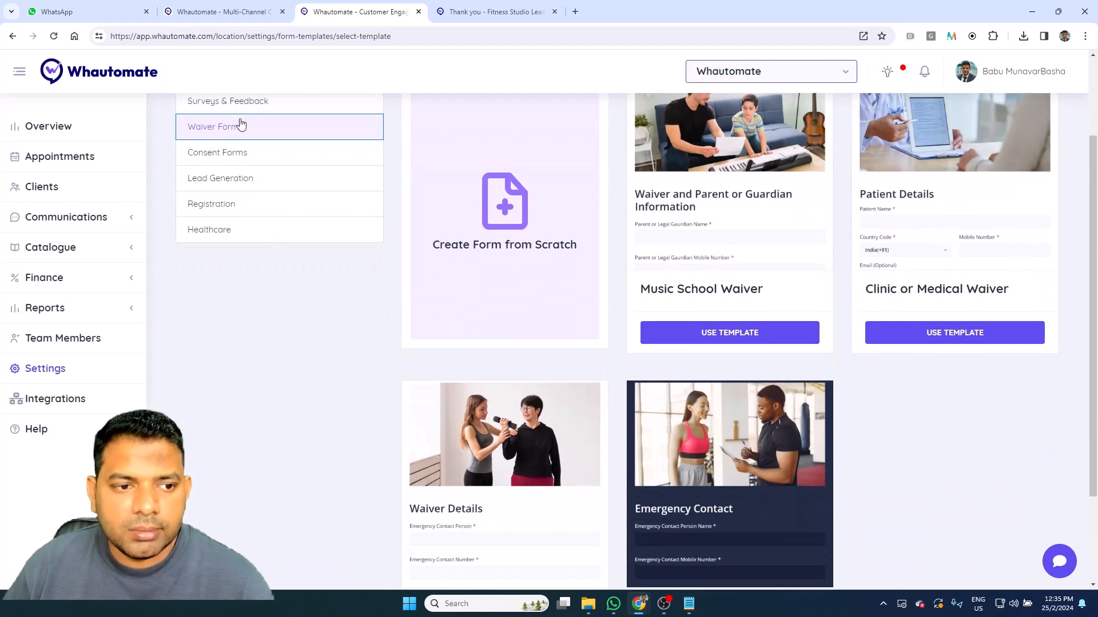
{"action": "left_click", "coordinate": [256, 154]}
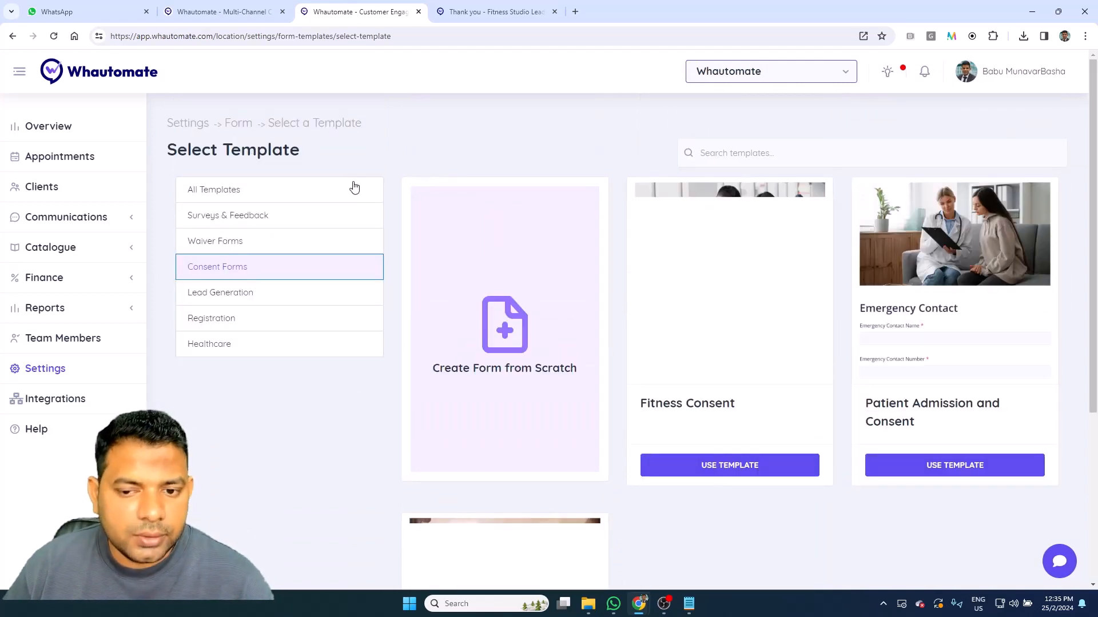
{"action": "scroll", "coordinate": [353, 186], "scroll_direction": "down", "scroll_amount": 2}
{"action": "left_click", "coordinate": [277, 180]}
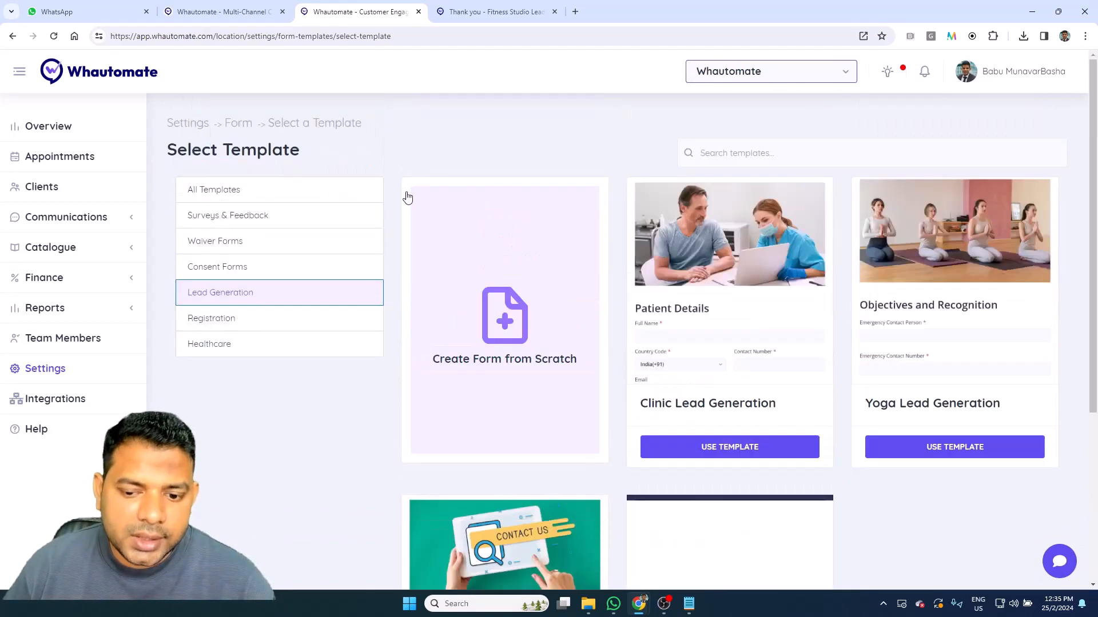
{"action": "scroll", "coordinate": [205, 146], "scroll_direction": "down", "scroll_amount": 3}
{"action": "left_click", "coordinate": [270, 149]}
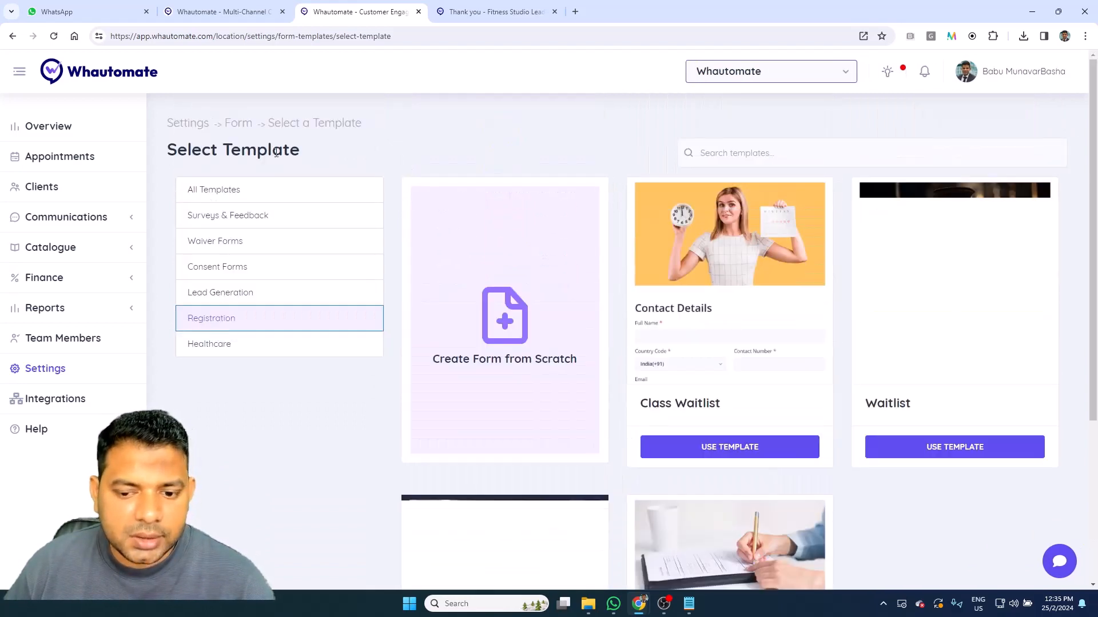
{"action": "scroll", "coordinate": [727, 227], "scroll_direction": "down", "scroll_amount": 2}
{"action": "scroll", "coordinate": [720, 232], "scroll_direction": "down", "scroll_amount": 2}
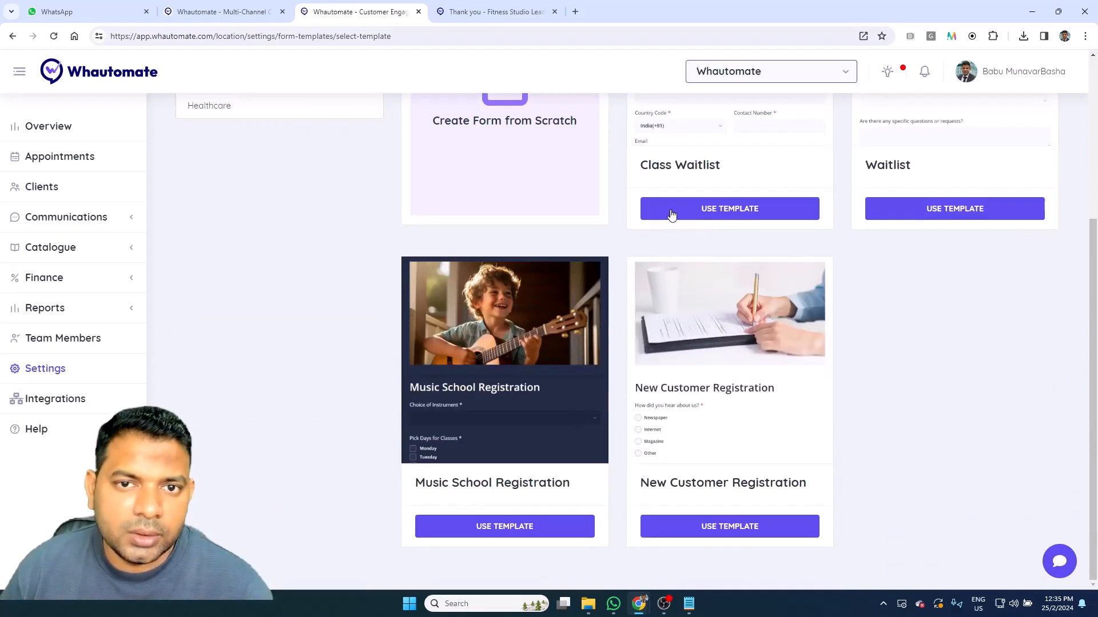
{"action": "scroll", "coordinate": [652, 257], "scroll_direction": "up", "scroll_amount": 1}
{"action": "scroll", "coordinate": [644, 277], "scroll_direction": "up", "scroll_amount": 2}
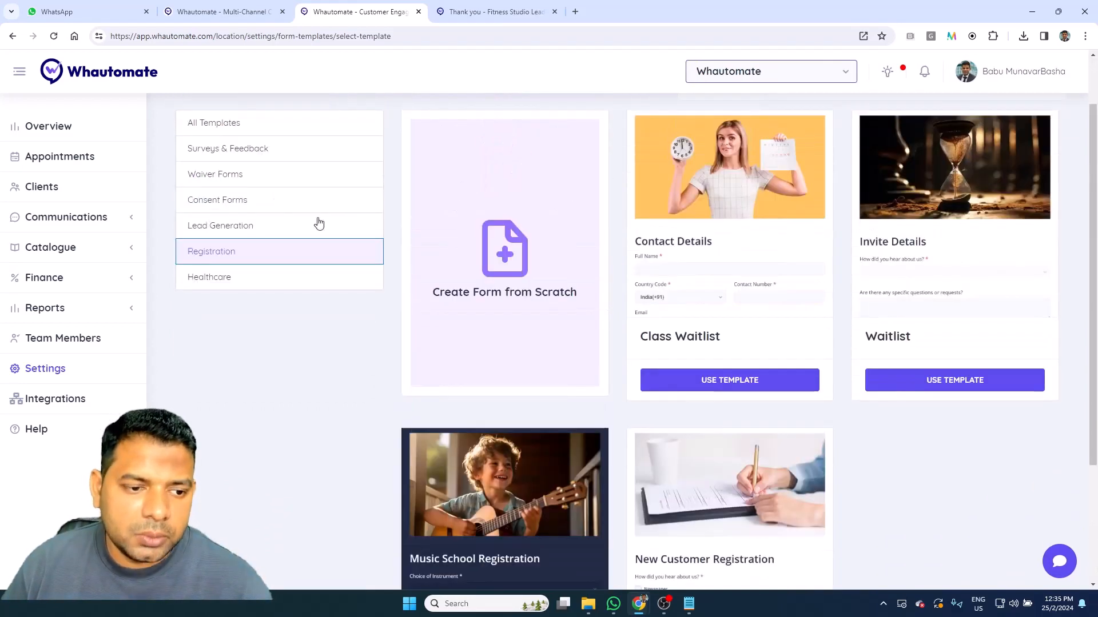
{"action": "left_click", "coordinate": [279, 277]}
{"action": "scroll", "coordinate": [777, 294], "scroll_direction": "down", "scroll_amount": 5}
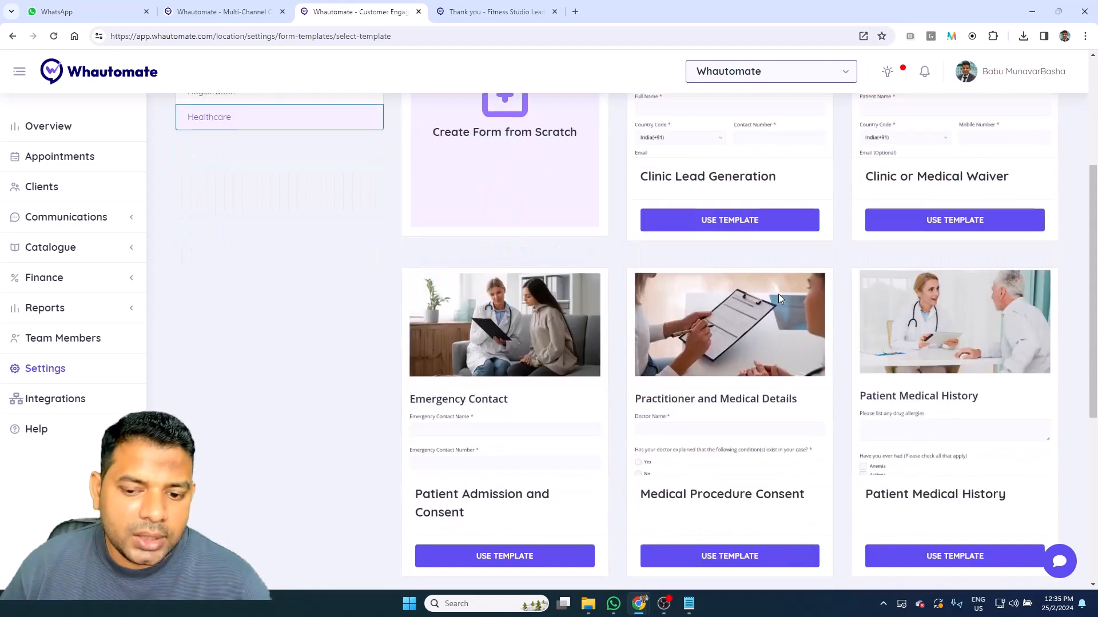
{"action": "scroll", "coordinate": [705, 323], "scroll_direction": "down", "scroll_amount": 1}
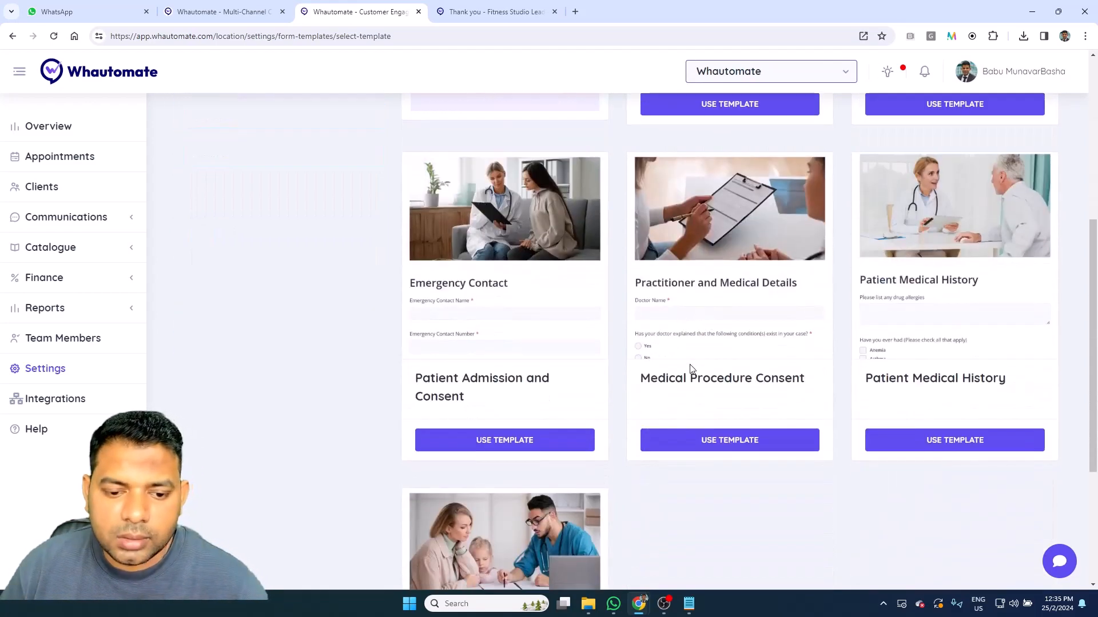
{"action": "scroll", "coordinate": [697, 372], "scroll_direction": "up", "scroll_amount": 2}
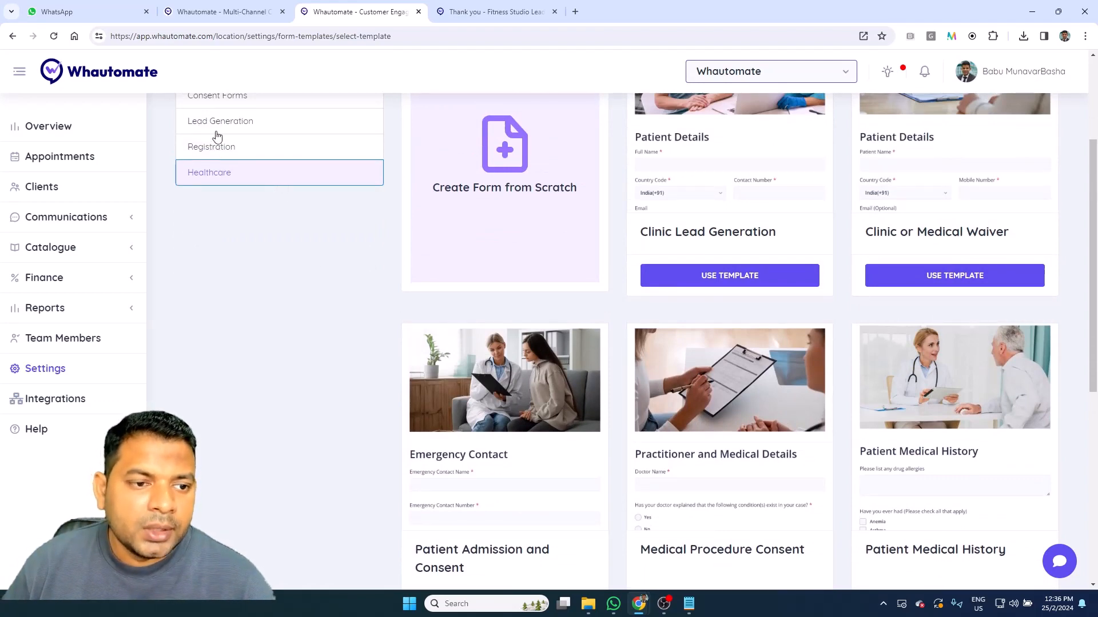
{"action": "scroll", "coordinate": [472, 229], "scroll_direction": "up", "scroll_amount": 2}
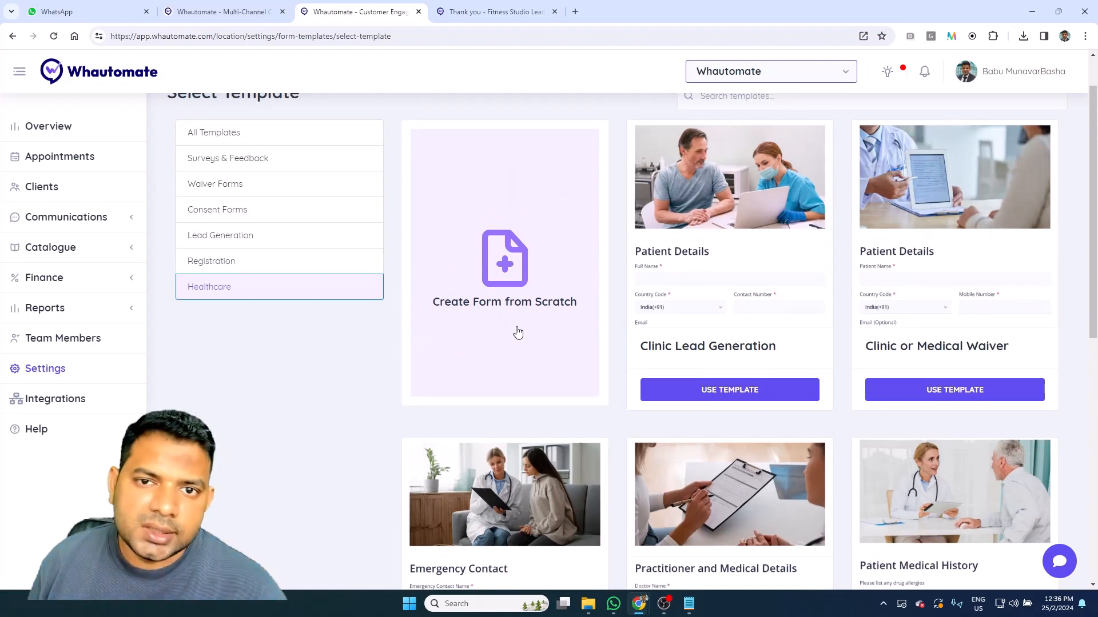
Step: Filter to Lead Generation templates and use the Fitness Studio Lead Generation template
{"action": "left_click", "coordinate": [245, 236]}
{"action": "scroll", "coordinate": [689, 319], "scroll_direction": "down", "scroll_amount": 2}
{"action": "scroll", "coordinate": [689, 319], "scroll_direction": "down", "scroll_amount": 2}
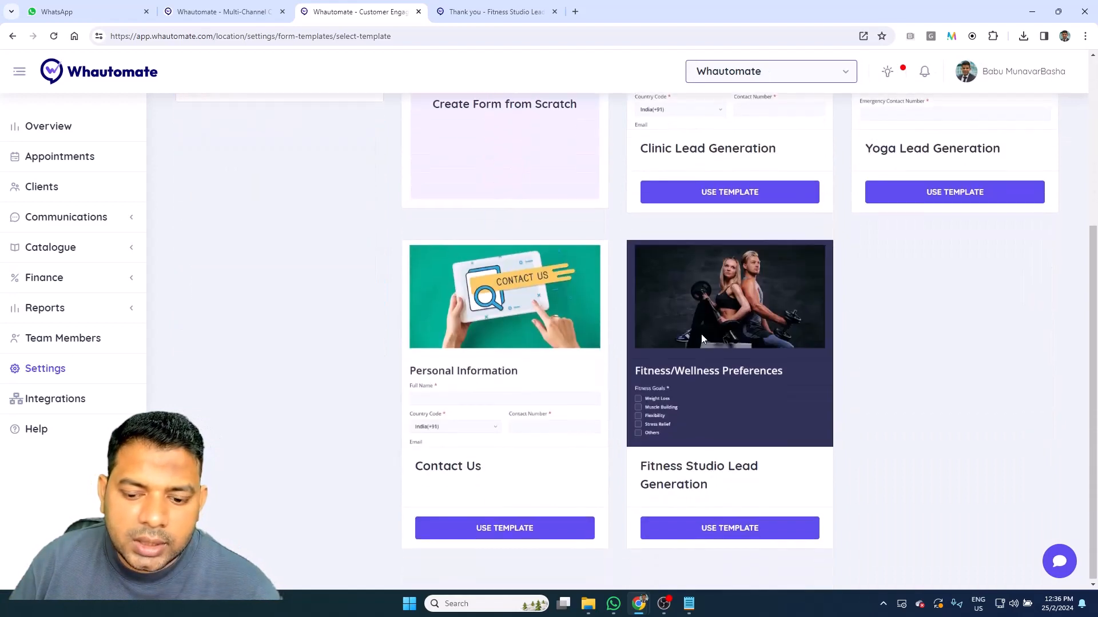
{"action": "left_click", "coordinate": [736, 533]}
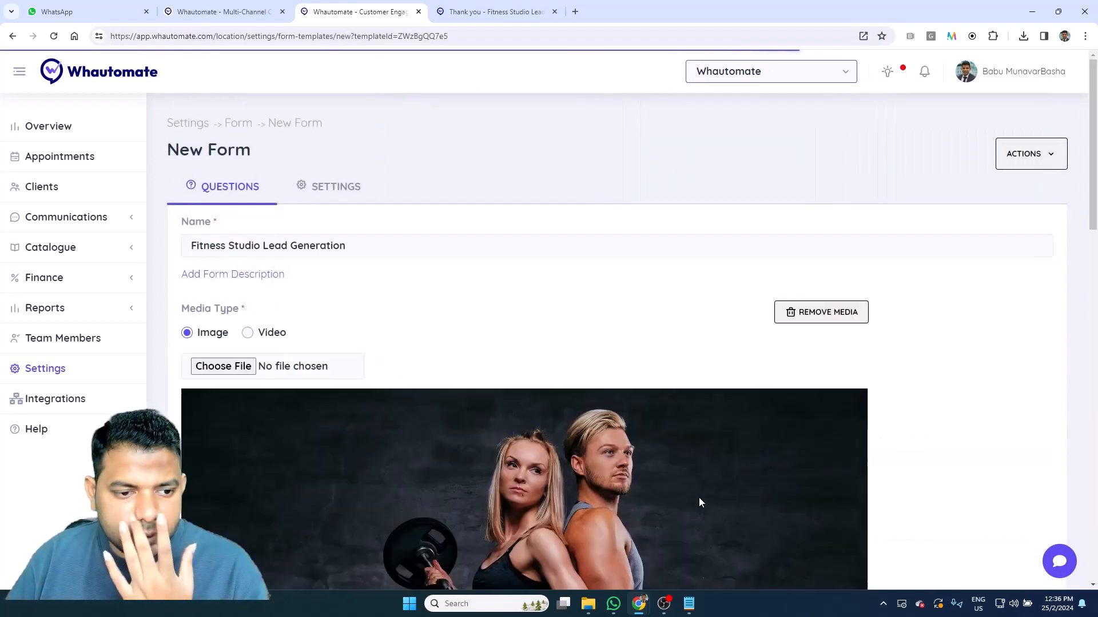
Step: Set the new form's Type to Private so only registered clients can submit it
{"action": "scroll", "coordinate": [651, 452], "scroll_direction": "down", "scroll_amount": 4}
{"action": "scroll", "coordinate": [485, 363], "scroll_direction": "up", "scroll_amount": 3}
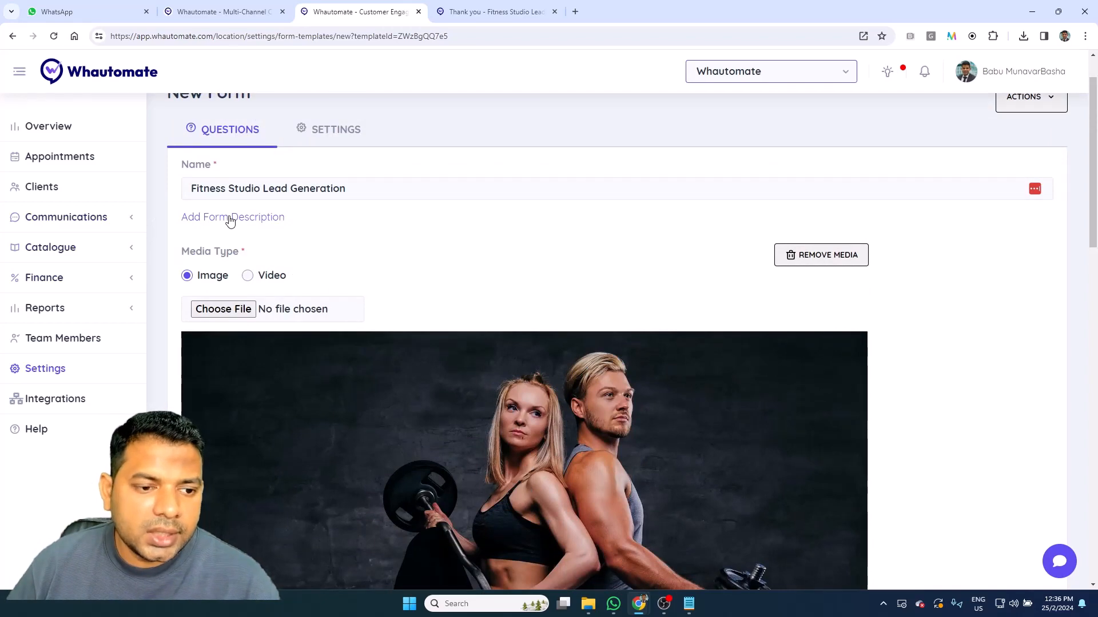
{"action": "scroll", "coordinate": [246, 226], "scroll_direction": "down", "scroll_amount": 2}
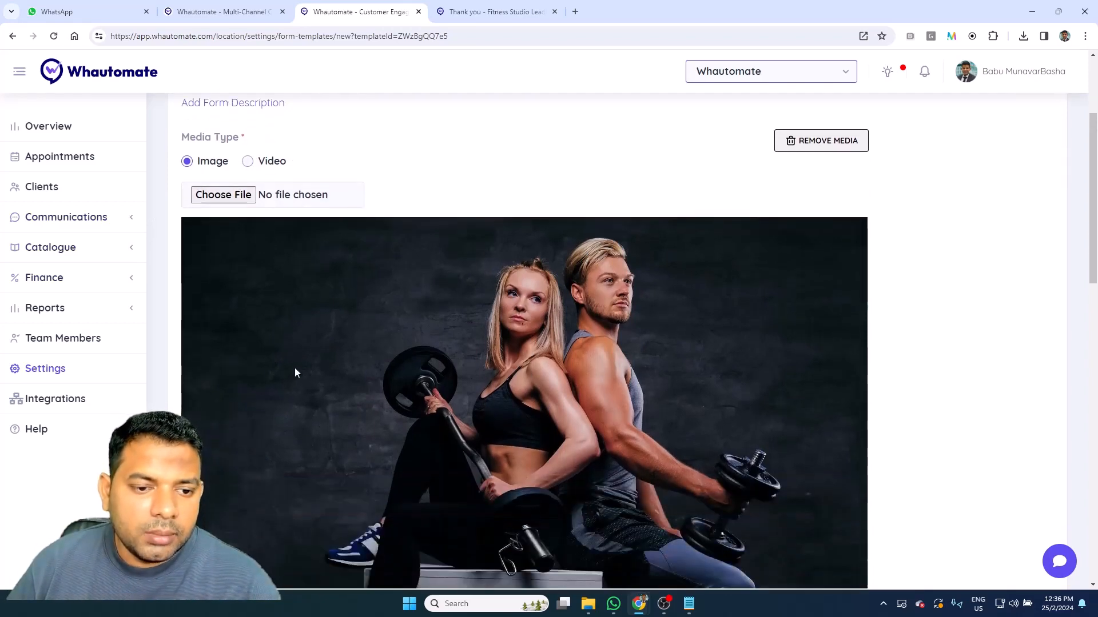
{"action": "scroll", "coordinate": [295, 372], "scroll_direction": "down", "scroll_amount": 4}
{"action": "scroll", "coordinate": [300, 260], "scroll_direction": "up", "scroll_amount": 5}
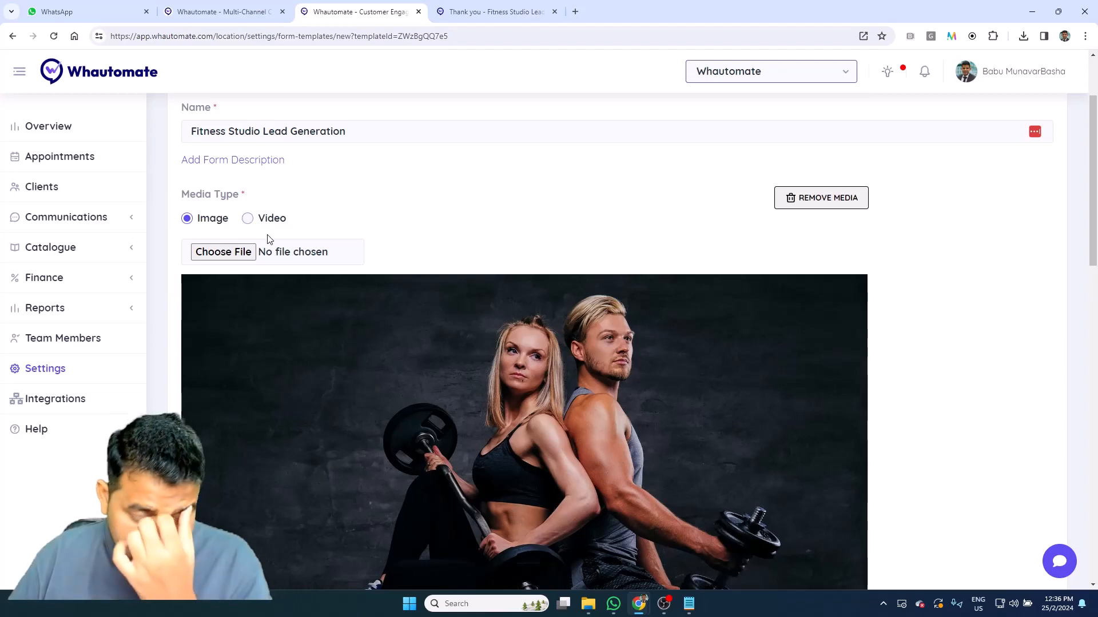
{"action": "scroll", "coordinate": [332, 246], "scroll_direction": "down", "scroll_amount": 8}
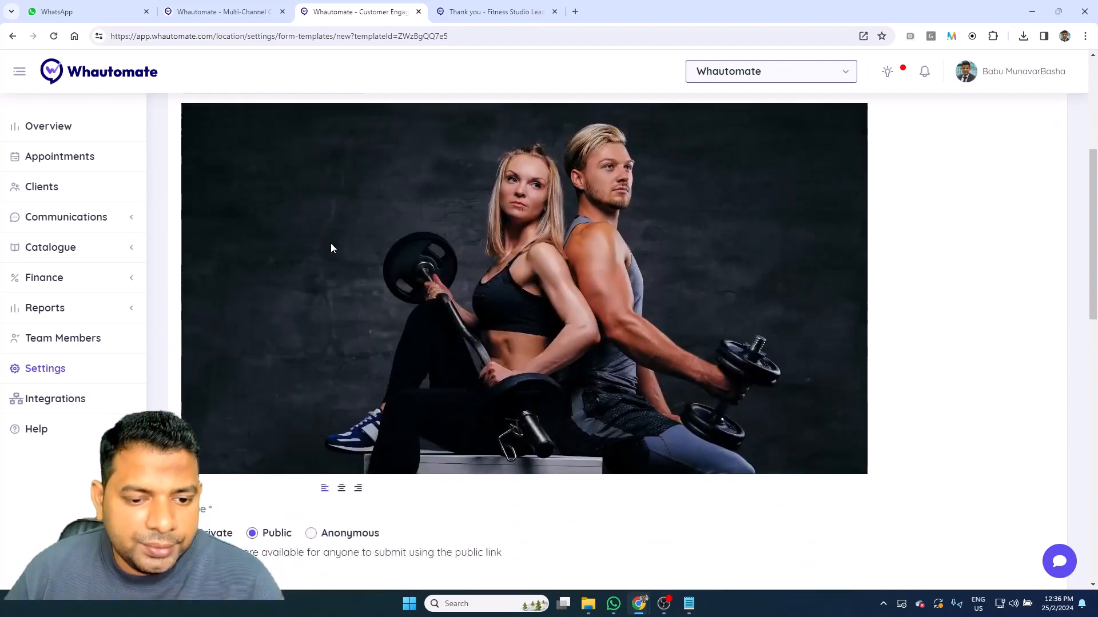
{"action": "scroll", "coordinate": [331, 246], "scroll_direction": "down", "scroll_amount": 3}
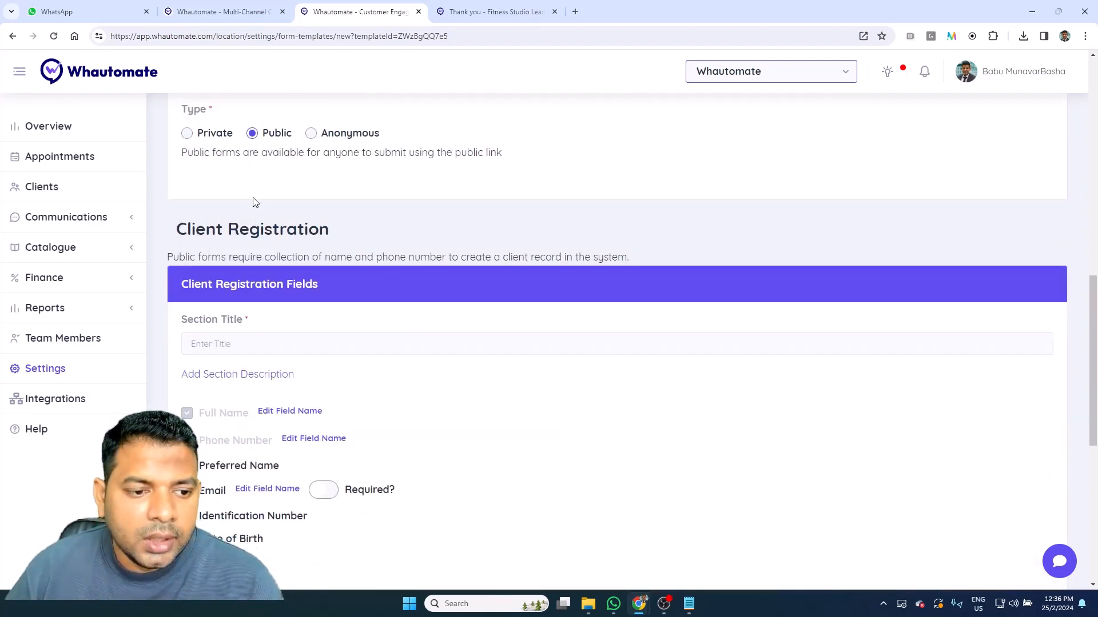
{"action": "scroll", "coordinate": [155, 218], "scroll_direction": "up", "scroll_amount": 2}
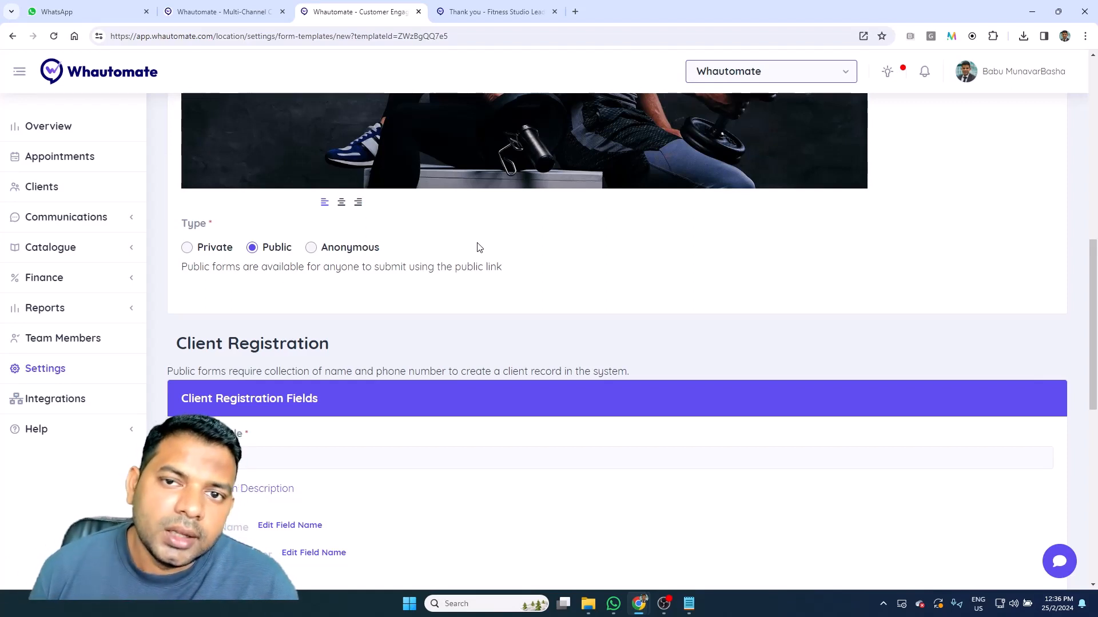
{"action": "left_click", "coordinate": [188, 247]}
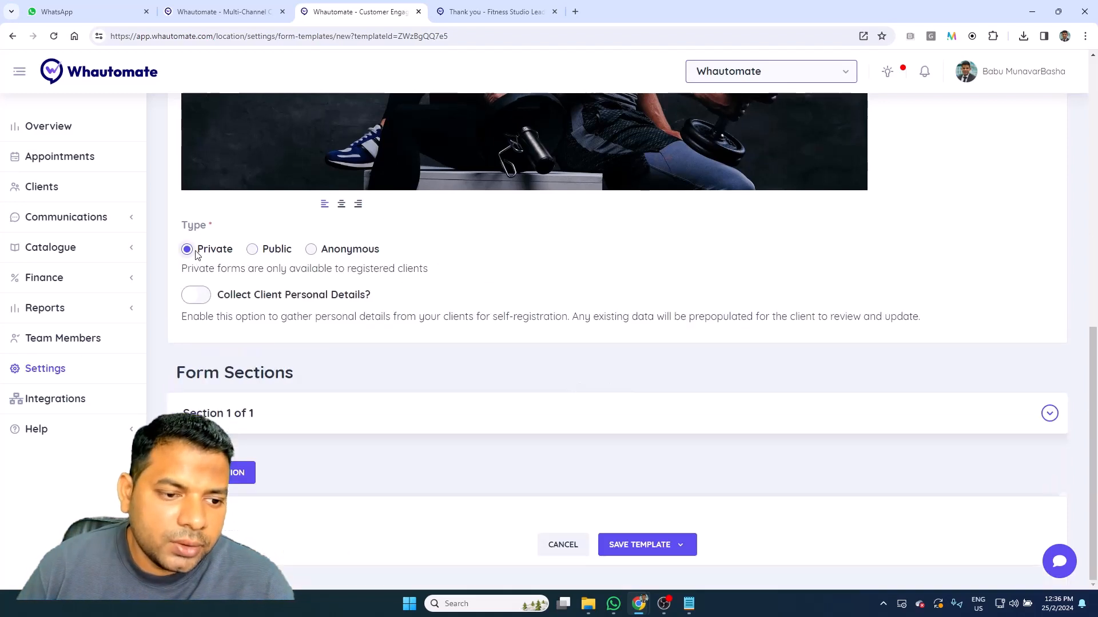
Step: Collect client personal details with Date of Birth, Gender, Address, and Email required
{"action": "left_click", "coordinate": [188, 293]}
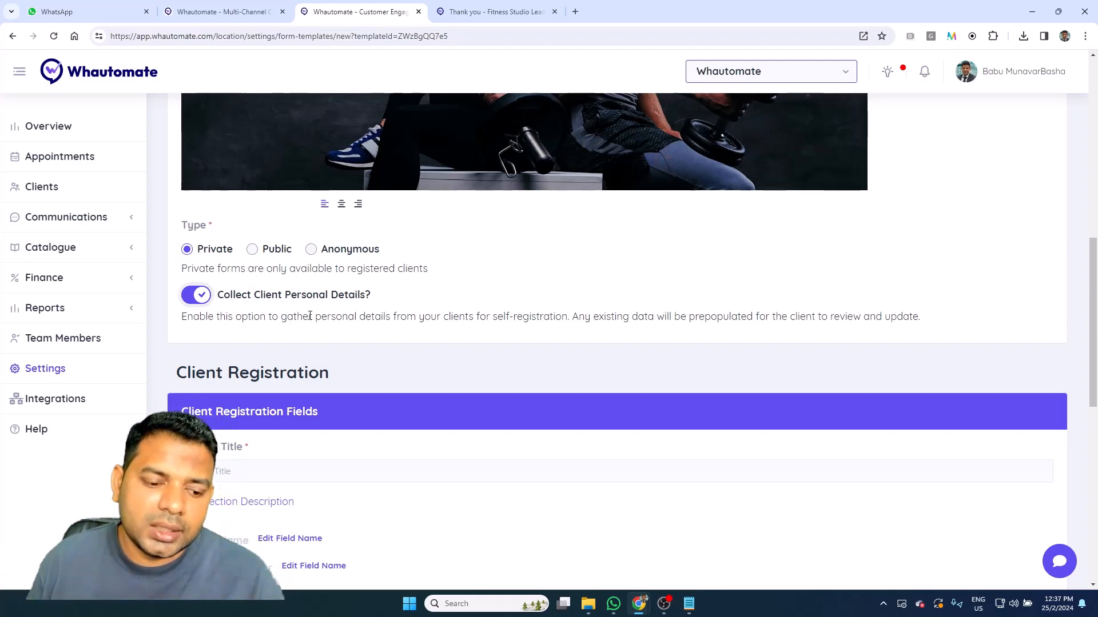
{"action": "scroll", "coordinate": [309, 317], "scroll_direction": "down", "scroll_amount": 4}
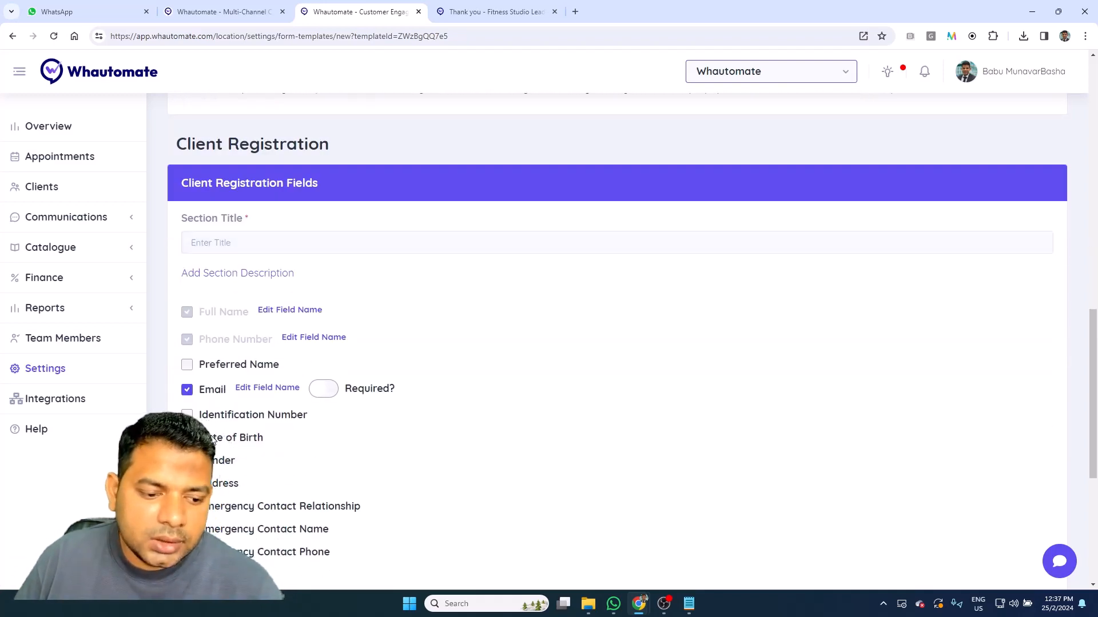
{"action": "left_click", "coordinate": [213, 438]}
{"action": "left_click", "coordinate": [216, 463]}
{"action": "left_click", "coordinate": [215, 499]}
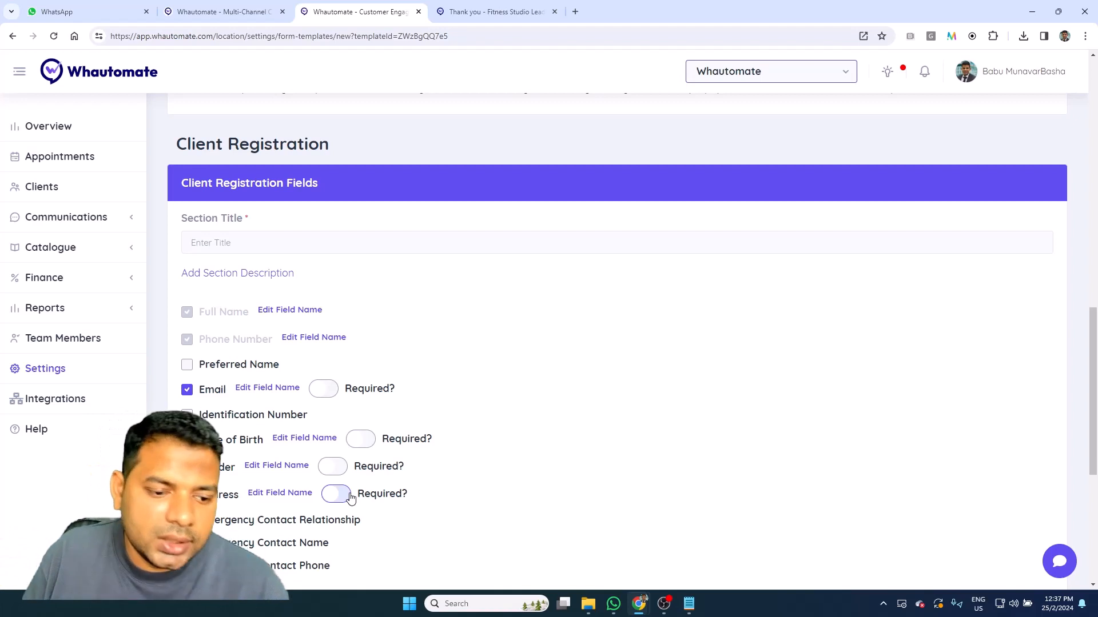
{"action": "left_click", "coordinate": [321, 390]}
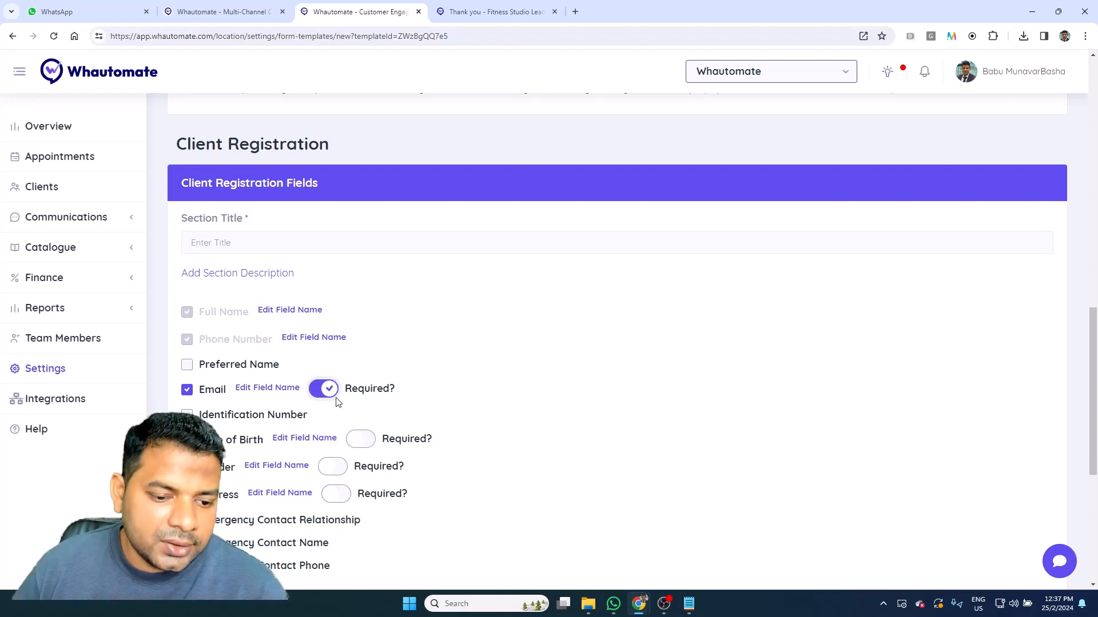
Step: Edit the Email display name, then add and remove the Identification Number field
{"action": "left_click", "coordinate": [283, 389]}
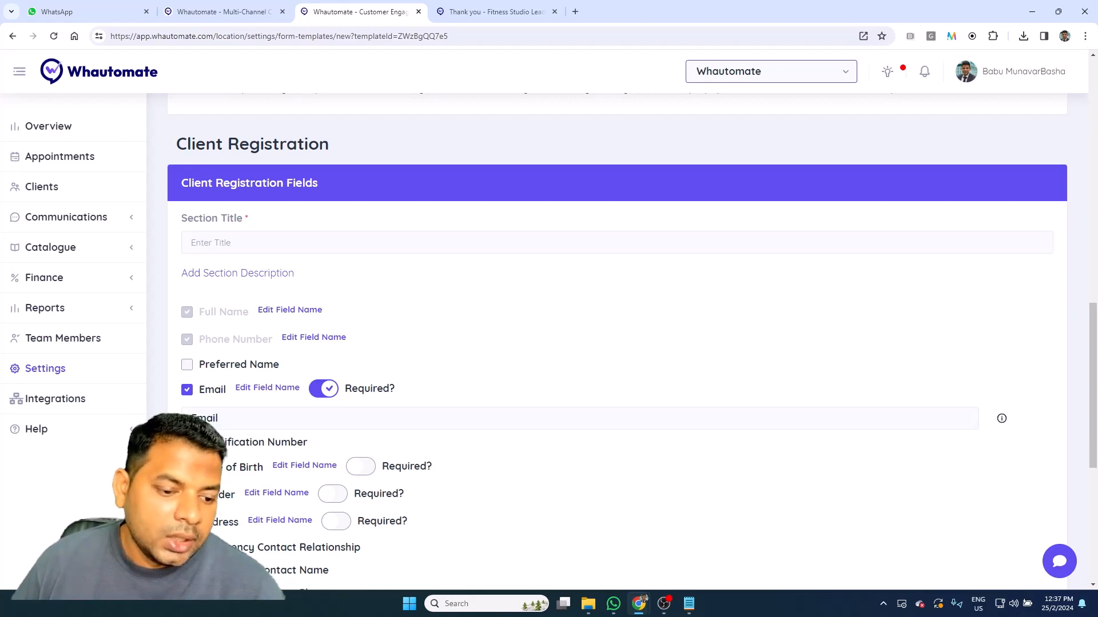
{"action": "left_click", "coordinate": [250, 455]}
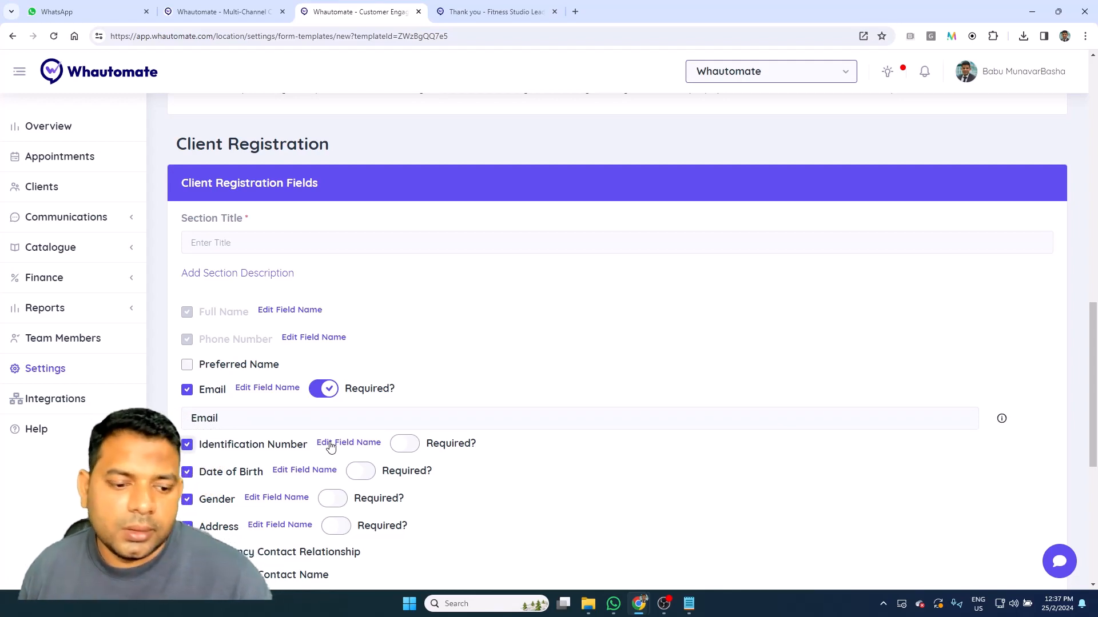
{"action": "left_click", "coordinate": [329, 445]}
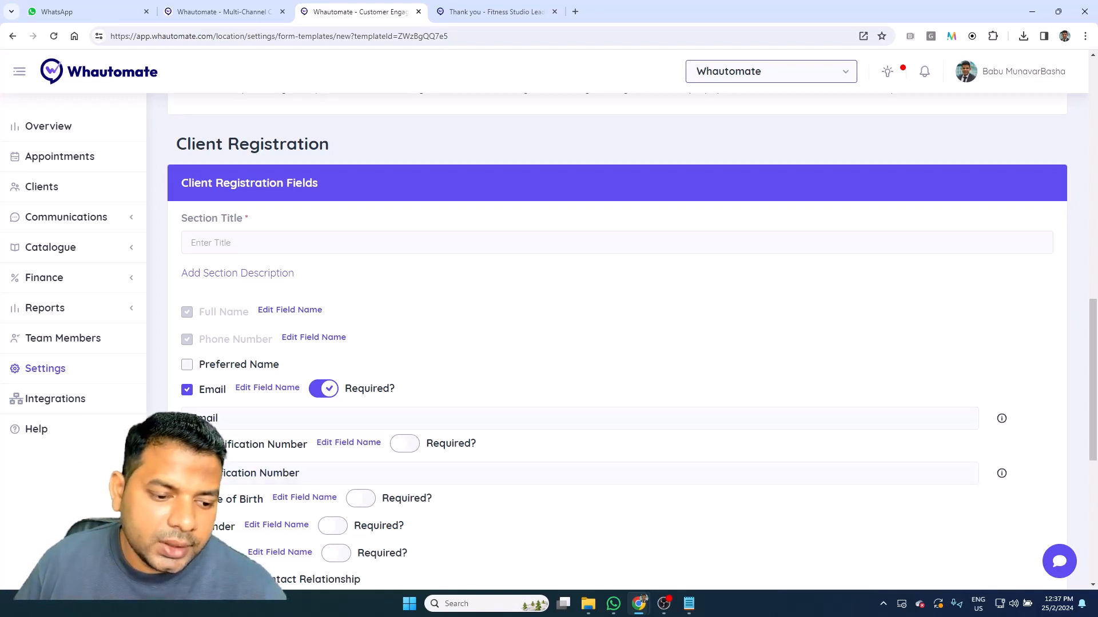
{"action": "left_click", "coordinate": [271, 447]}
Step: Add the 'new lead' client tag to form submitters
{"action": "scroll", "coordinate": [510, 397], "scroll_direction": "down", "scroll_amount": 6}
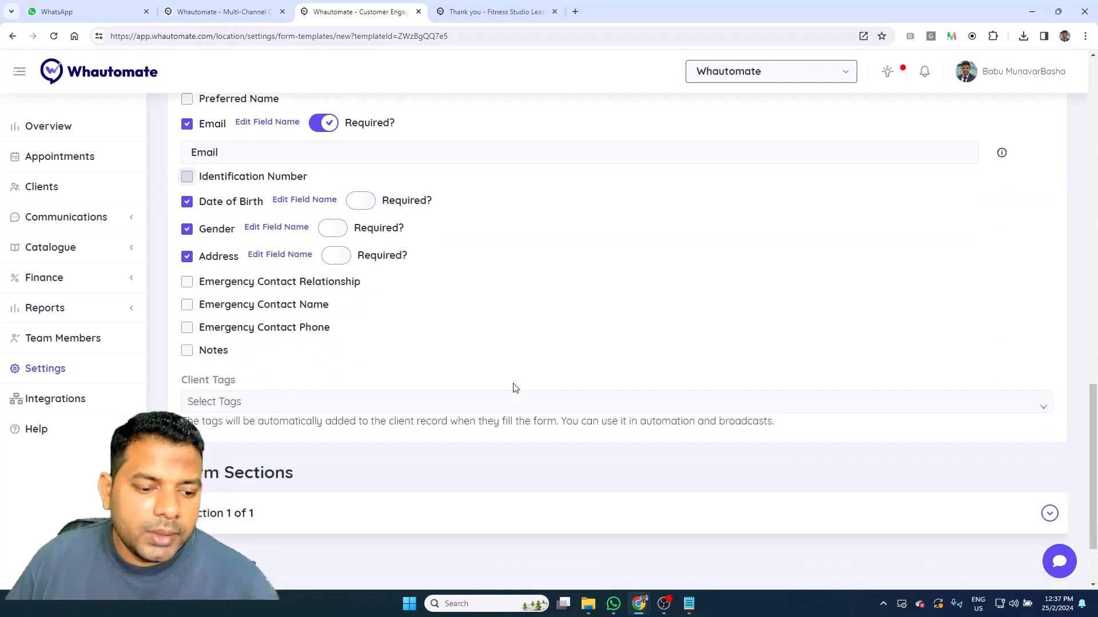
{"action": "left_click", "coordinate": [336, 303]}
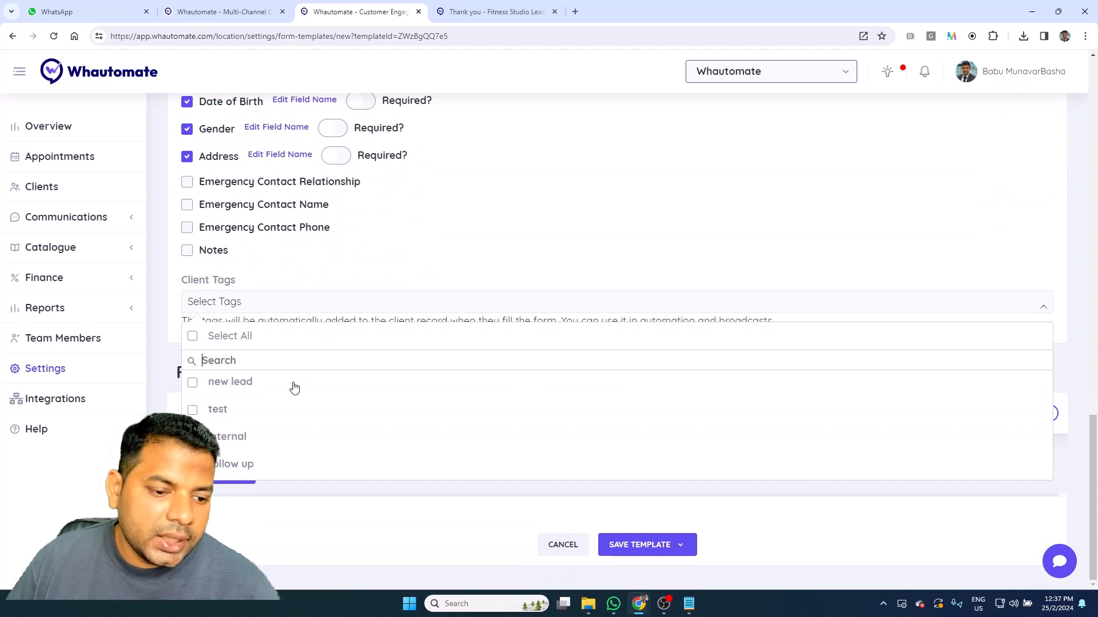
{"action": "left_click", "coordinate": [246, 383]}
{"action": "left_click", "coordinate": [578, 128]}
{"action": "scroll", "coordinate": [397, 255], "scroll_direction": "up", "scroll_amount": 2}
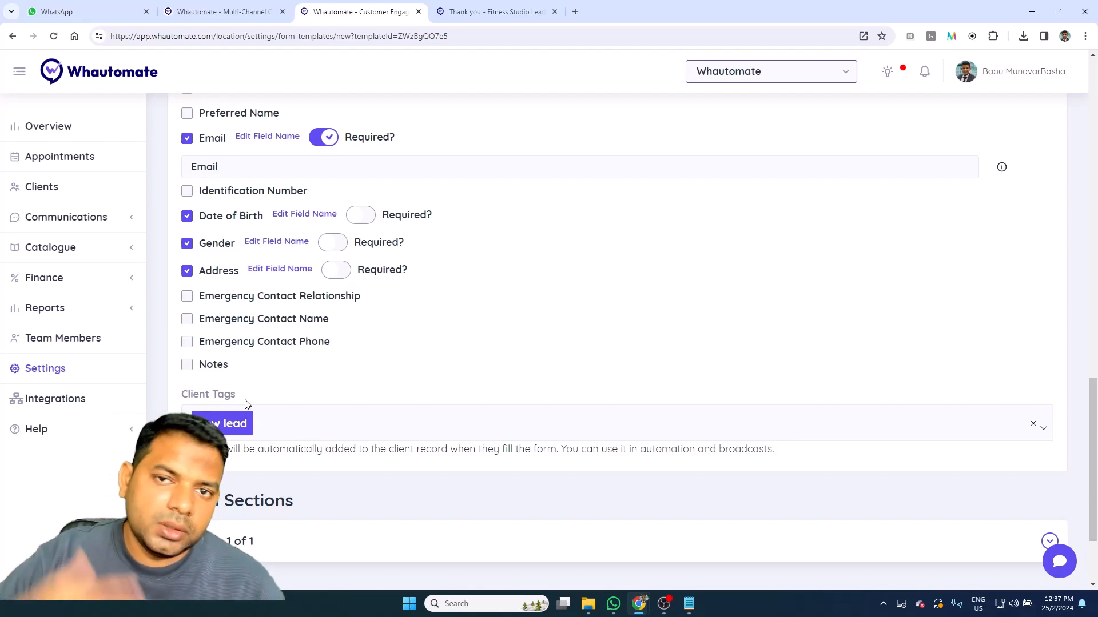
{"action": "scroll", "coordinate": [252, 402], "scroll_direction": "up", "scroll_amount": 1}
{"action": "scroll", "coordinate": [251, 263], "scroll_direction": "up", "scroll_amount": 8}
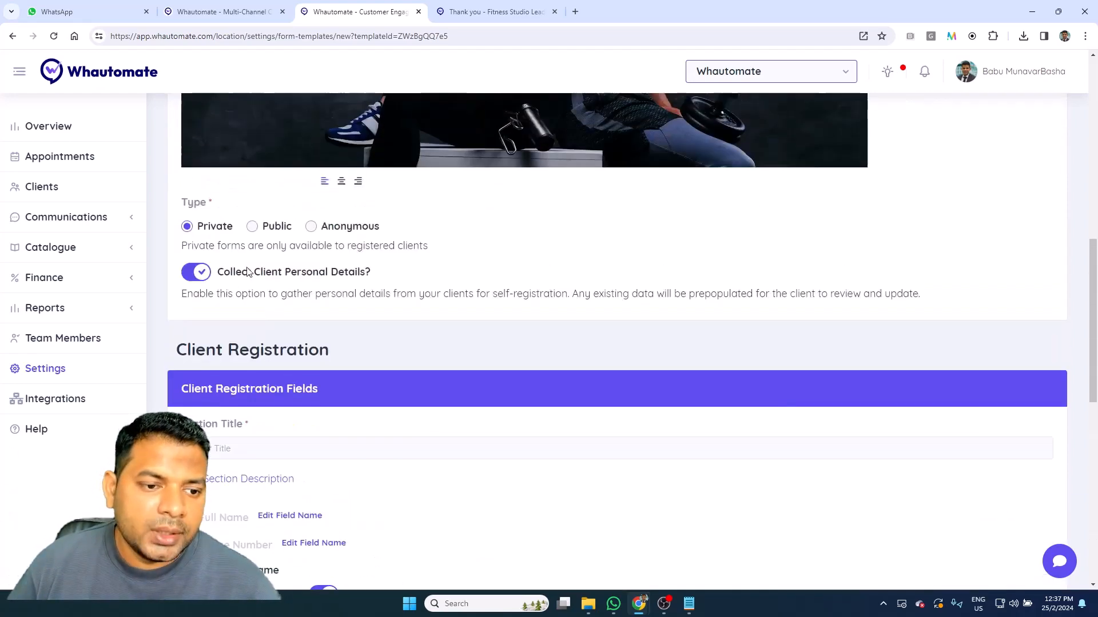
Step: Switch the form Type to Public, adding required name and phone registration fields
{"action": "left_click", "coordinate": [255, 227]}
{"action": "scroll", "coordinate": [407, 274], "scroll_direction": "down", "scroll_amount": 5}
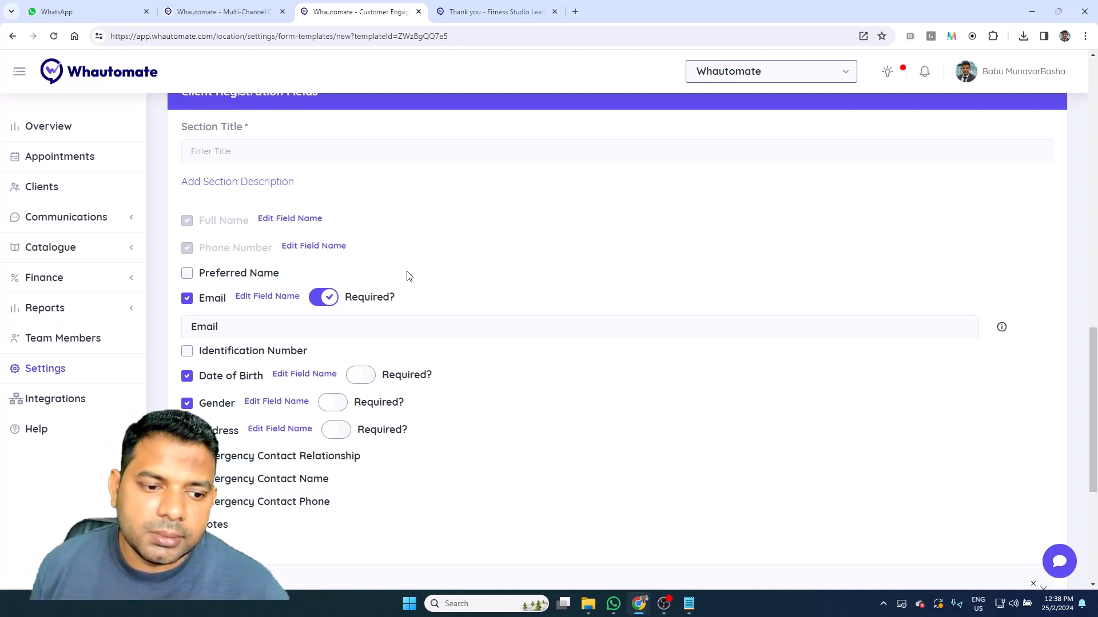
{"action": "scroll", "coordinate": [410, 276], "scroll_direction": "up", "scroll_amount": 4}
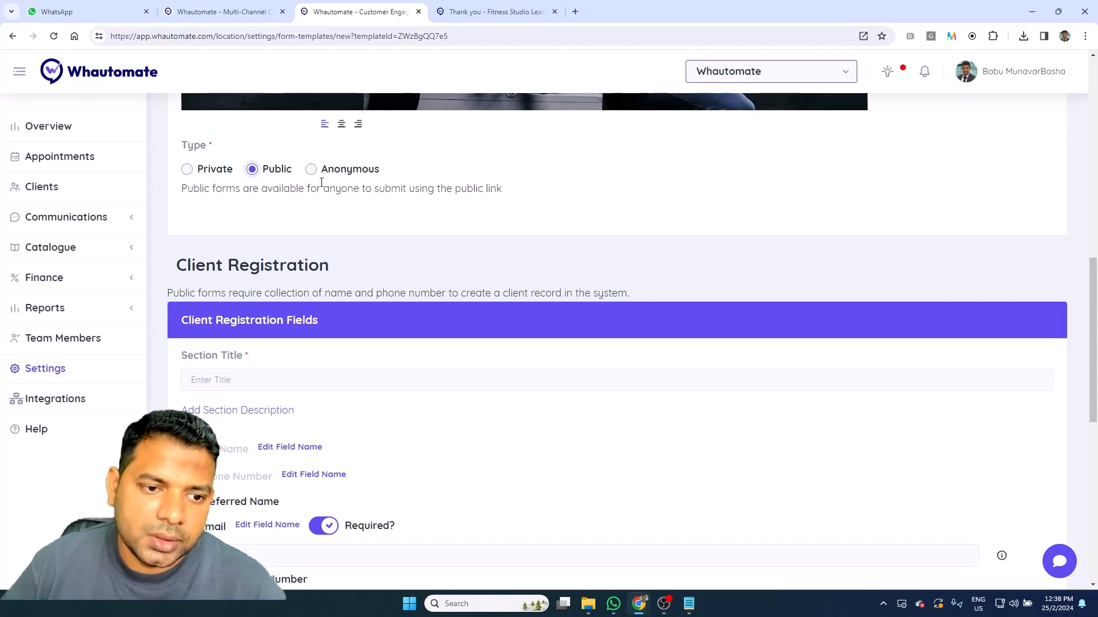
{"action": "scroll", "coordinate": [382, 243], "scroll_direction": "down", "scroll_amount": 9}
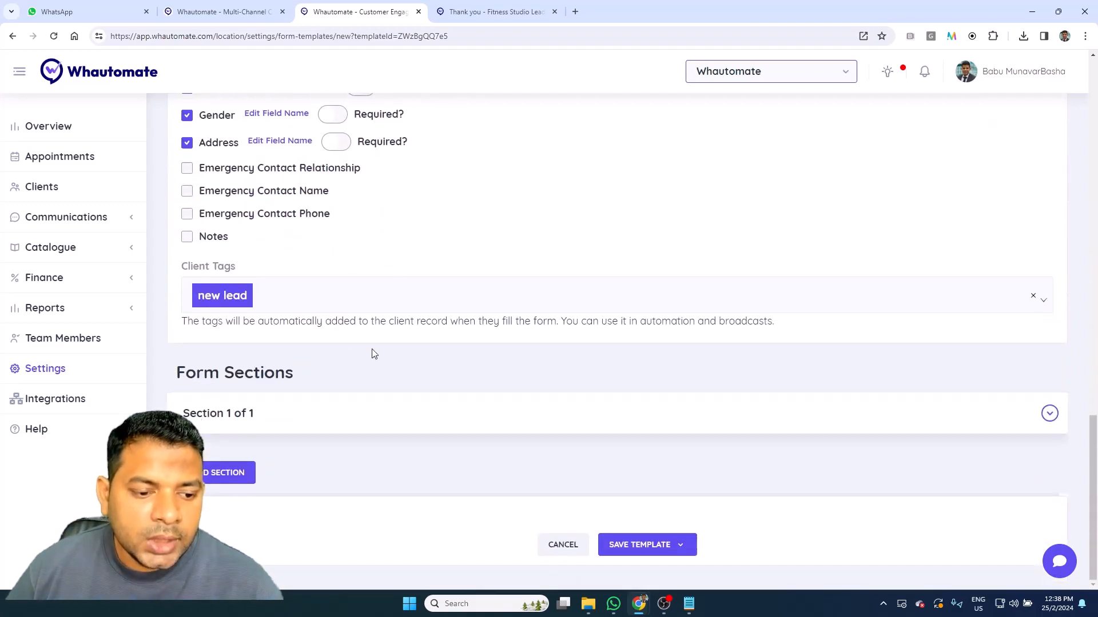
Step: Expand Section 1 and review the Fitness/Wellness questions, keeping Fitness Goals as Checkbox
{"action": "left_click", "coordinate": [375, 411]}
{"action": "scroll", "coordinate": [419, 405], "scroll_direction": "down", "scroll_amount": 3}
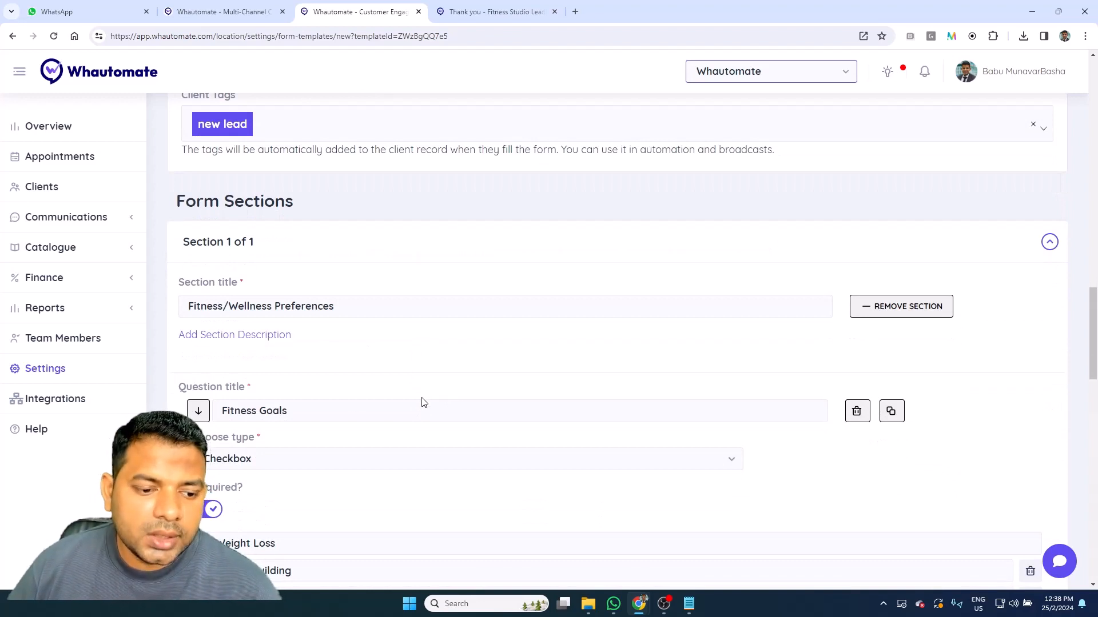
{"action": "scroll", "coordinate": [325, 415], "scroll_direction": "down", "scroll_amount": 1}
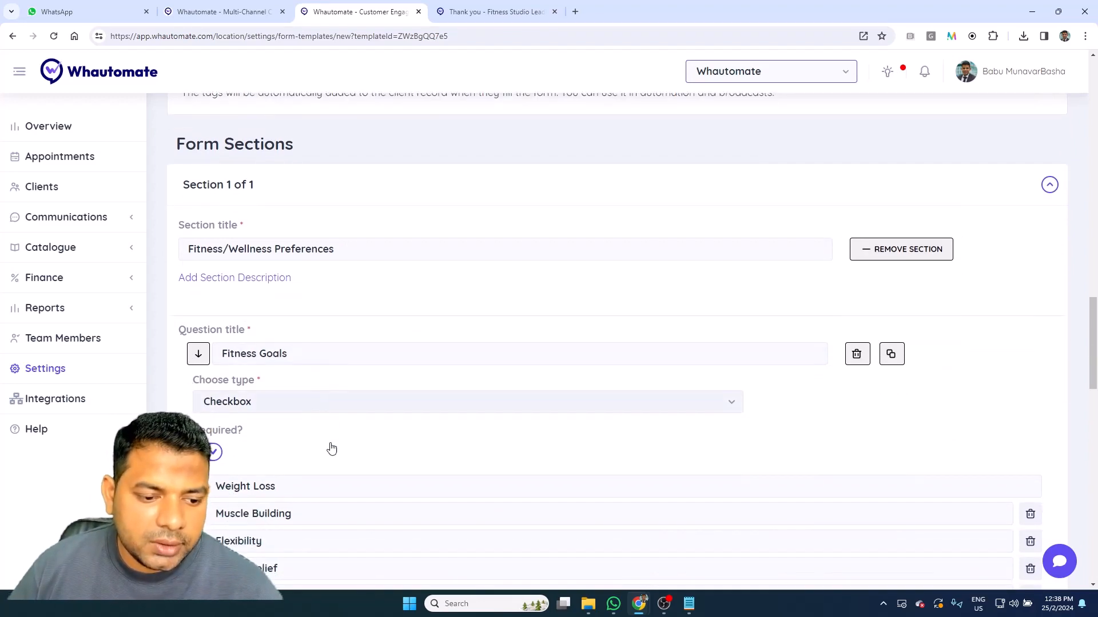
{"action": "left_click", "coordinate": [323, 402]}
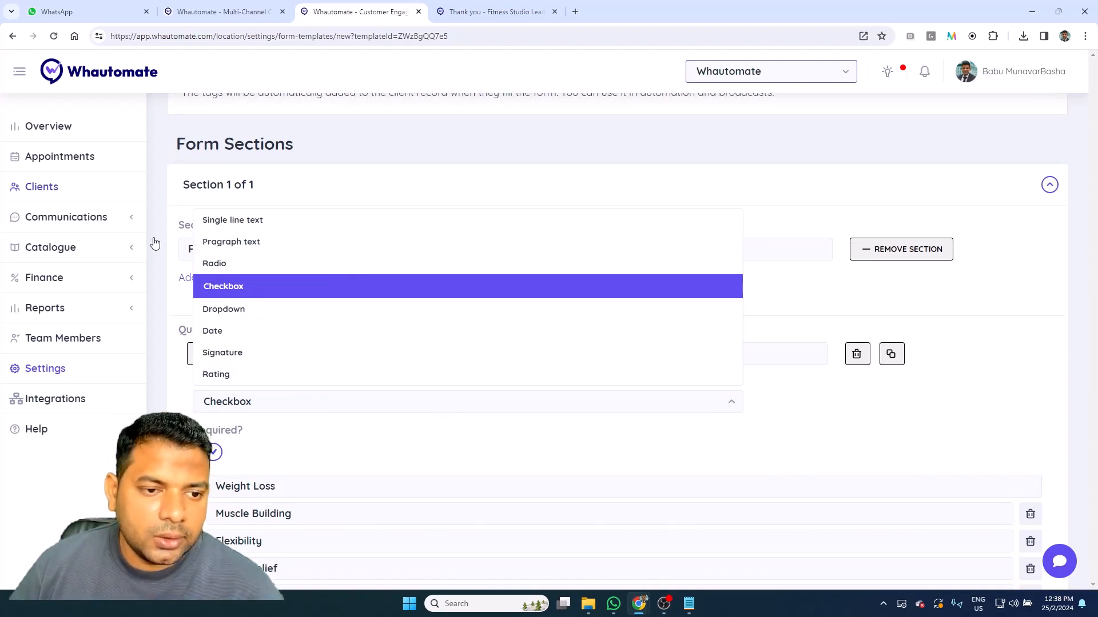
{"action": "left_click", "coordinate": [473, 468]}
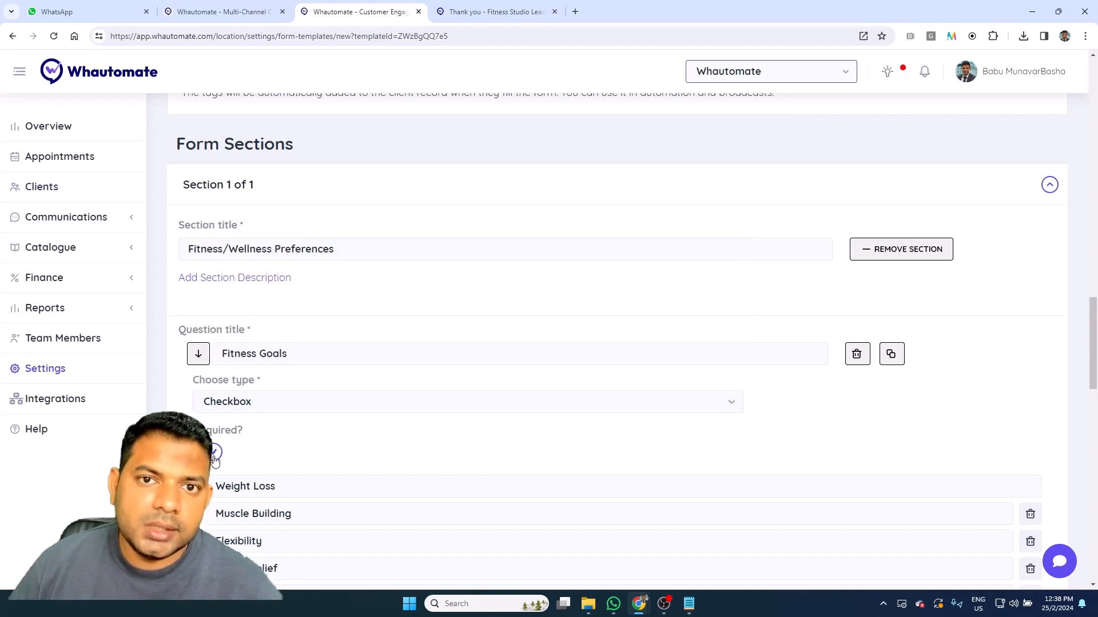
{"action": "scroll", "coordinate": [252, 452], "scroll_direction": "down", "scroll_amount": 3}
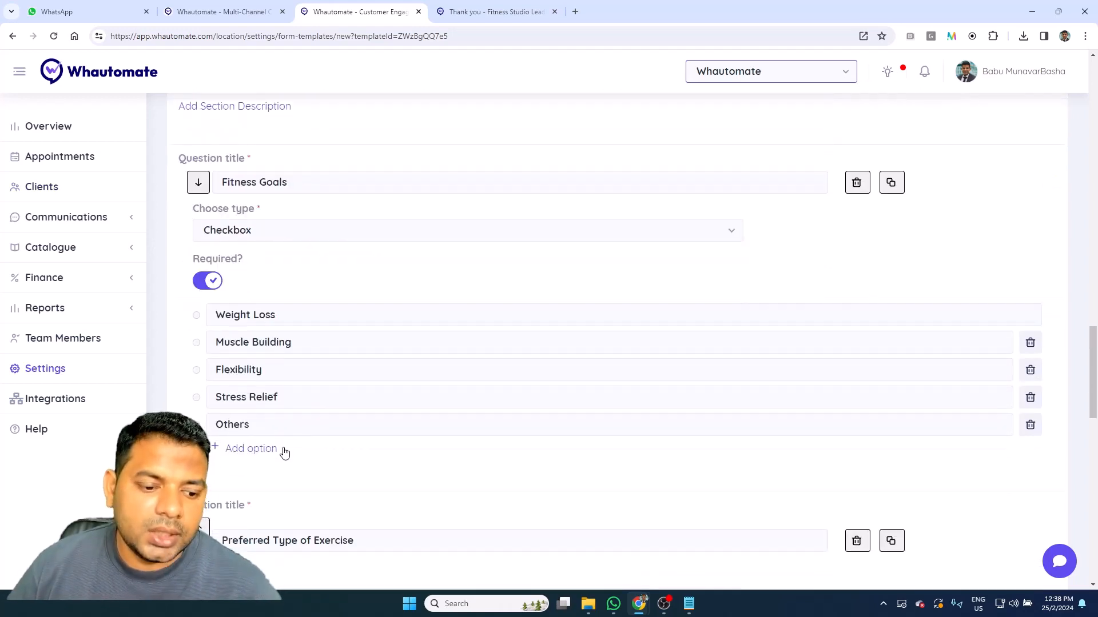
{"action": "scroll", "coordinate": [284, 451], "scroll_direction": "down", "scroll_amount": 5}
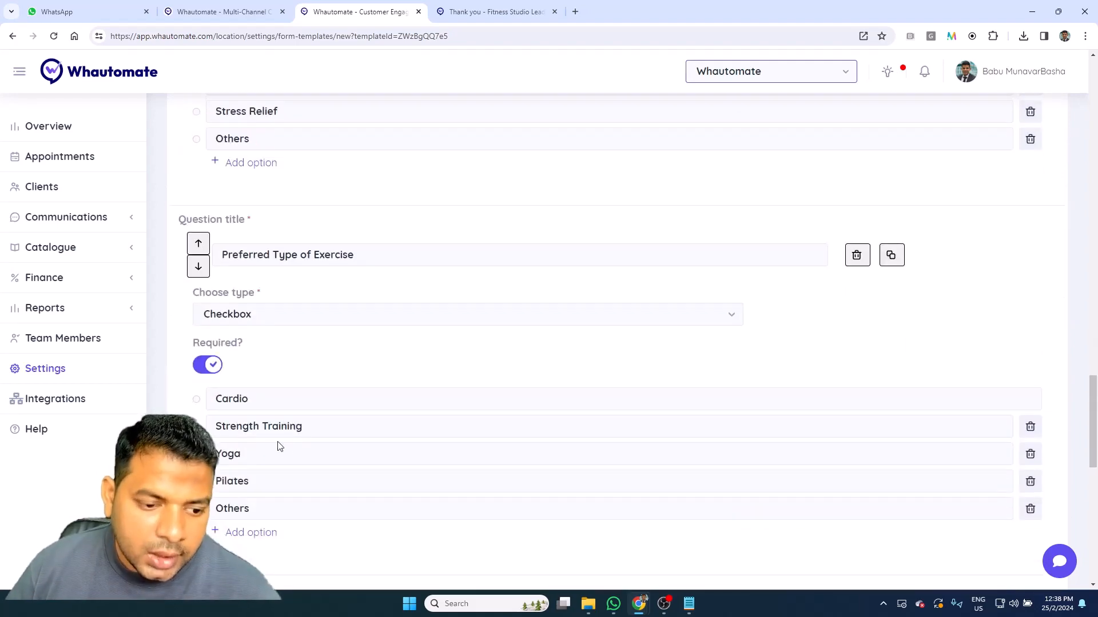
{"action": "scroll", "coordinate": [293, 451], "scroll_direction": "down", "scroll_amount": 7}
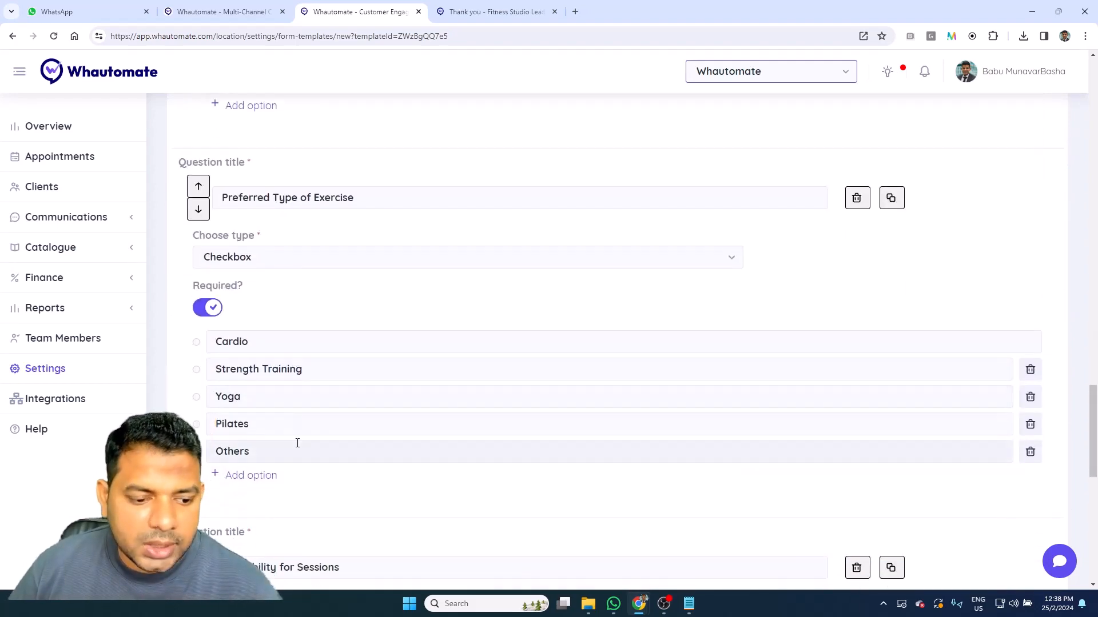
{"action": "scroll", "coordinate": [301, 443], "scroll_direction": "down", "scroll_amount": 4}
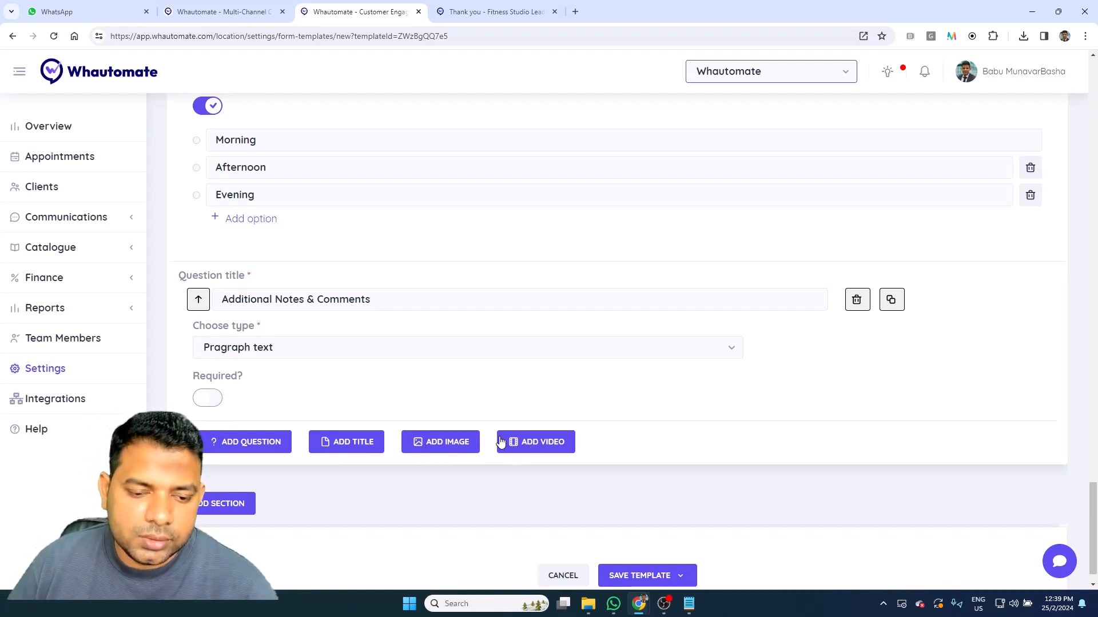
{"action": "scroll", "coordinate": [529, 370], "scroll_direction": "up", "scroll_amount": 20}
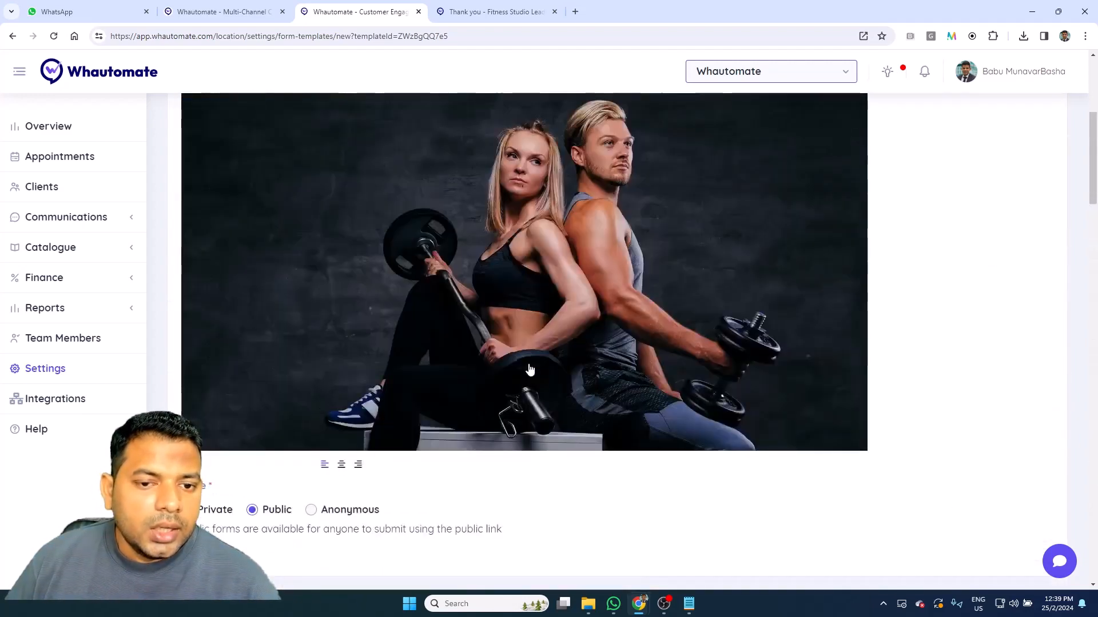
{"action": "scroll", "coordinate": [529, 370], "scroll_direction": "up", "scroll_amount": 3}
Step: In form settings, toggle Accept Response off and back on, keeping the 'Thank you!' note
{"action": "left_click", "coordinate": [323, 186]}
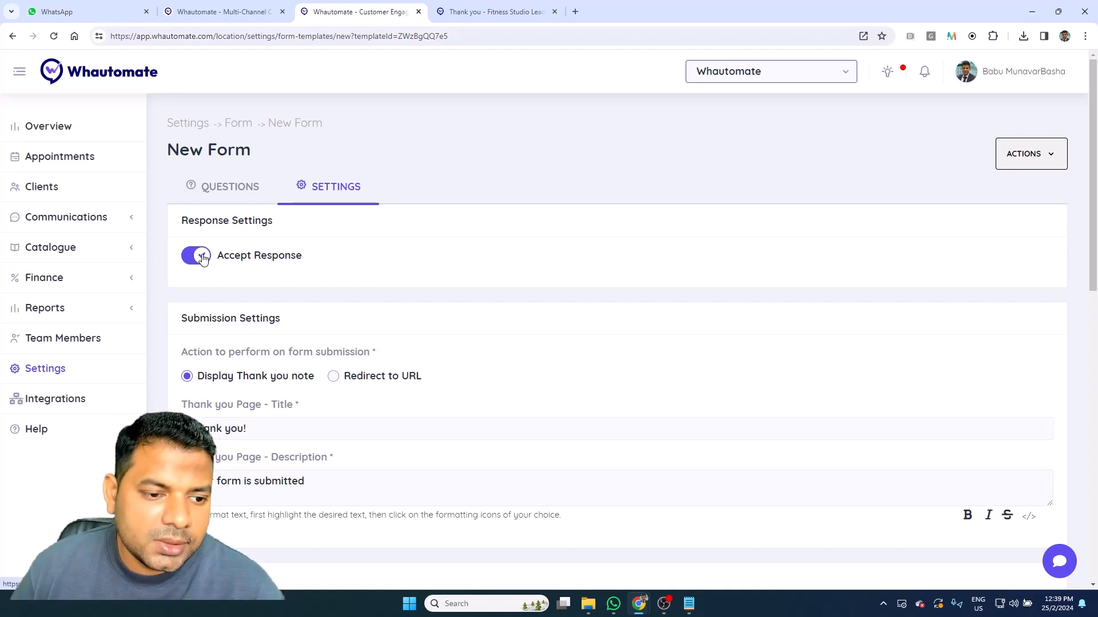
{"action": "left_click", "coordinate": [200, 256]}
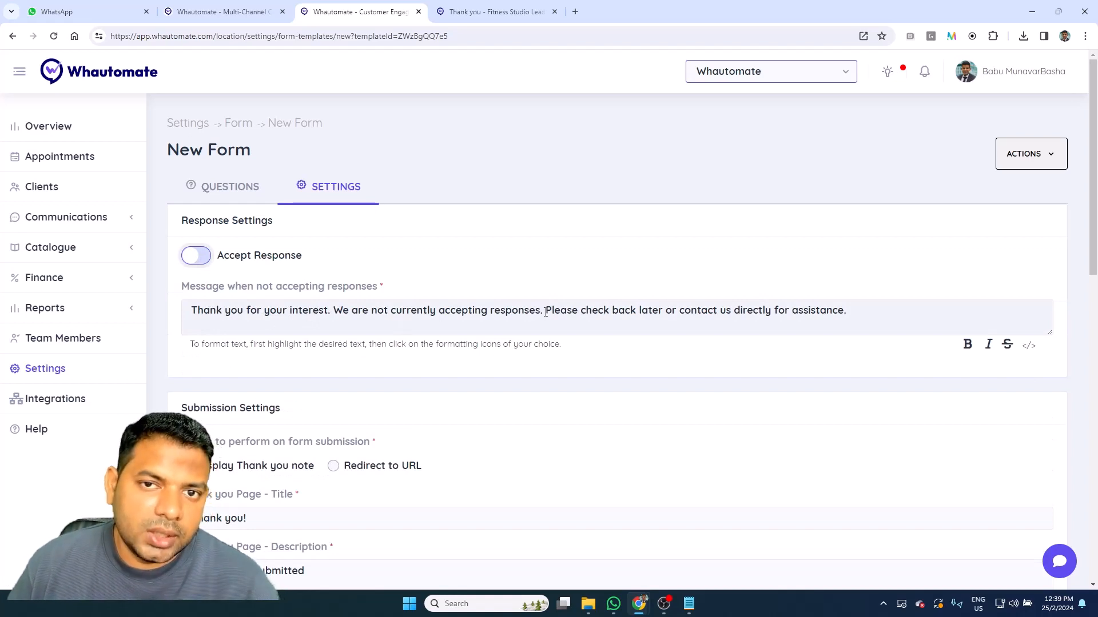
{"action": "left_click", "coordinate": [200, 255]}
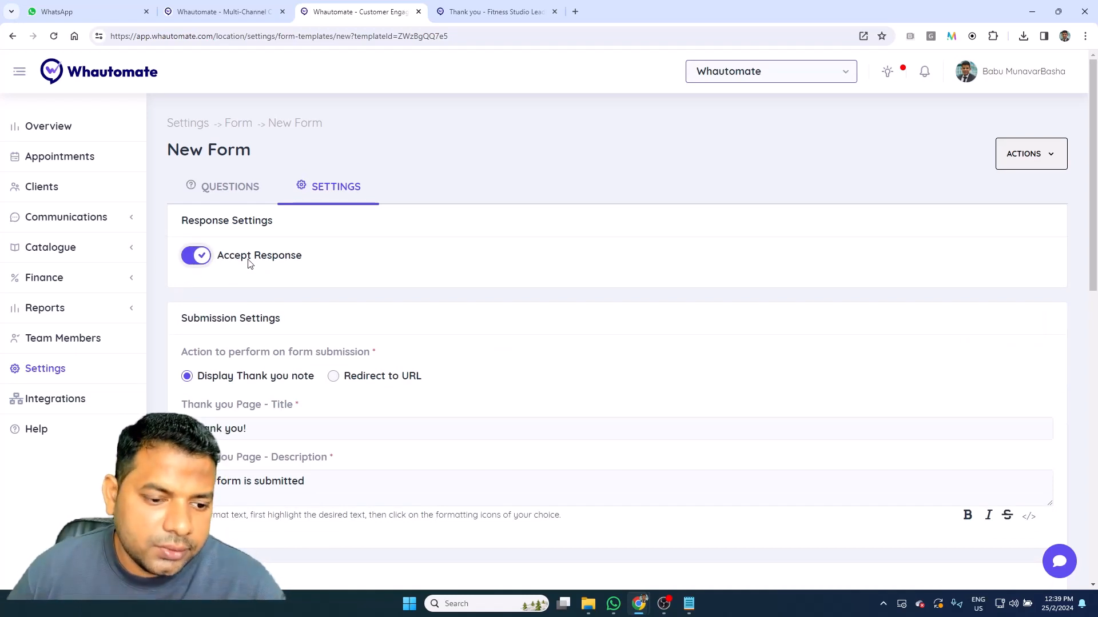
{"action": "scroll", "coordinate": [248, 263], "scroll_direction": "down", "scroll_amount": 2}
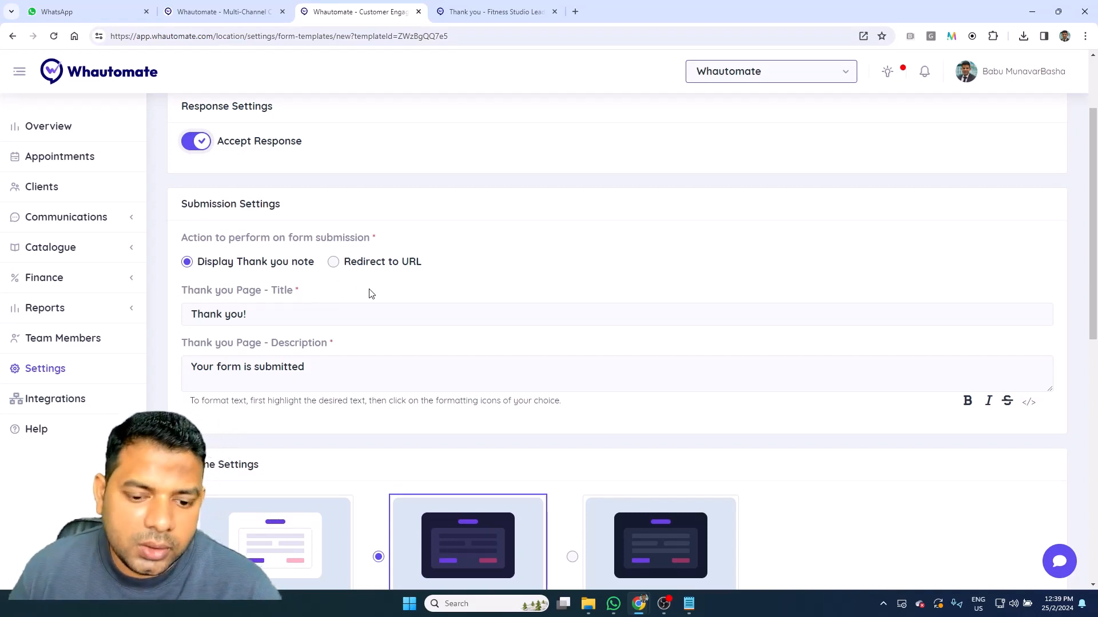
Step: Choose a file for the header logo under Header & Footer Settings
{"action": "scroll", "coordinate": [434, 294], "scroll_direction": "down", "scroll_amount": 3}
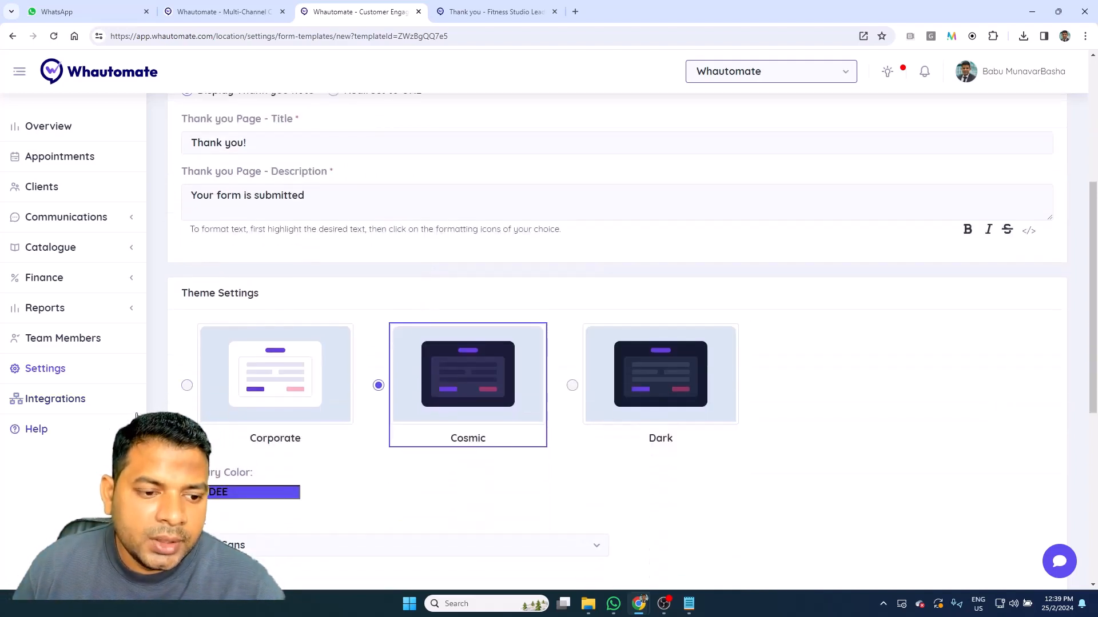
{"action": "scroll", "coordinate": [458, 423], "scroll_direction": "down", "scroll_amount": 1}
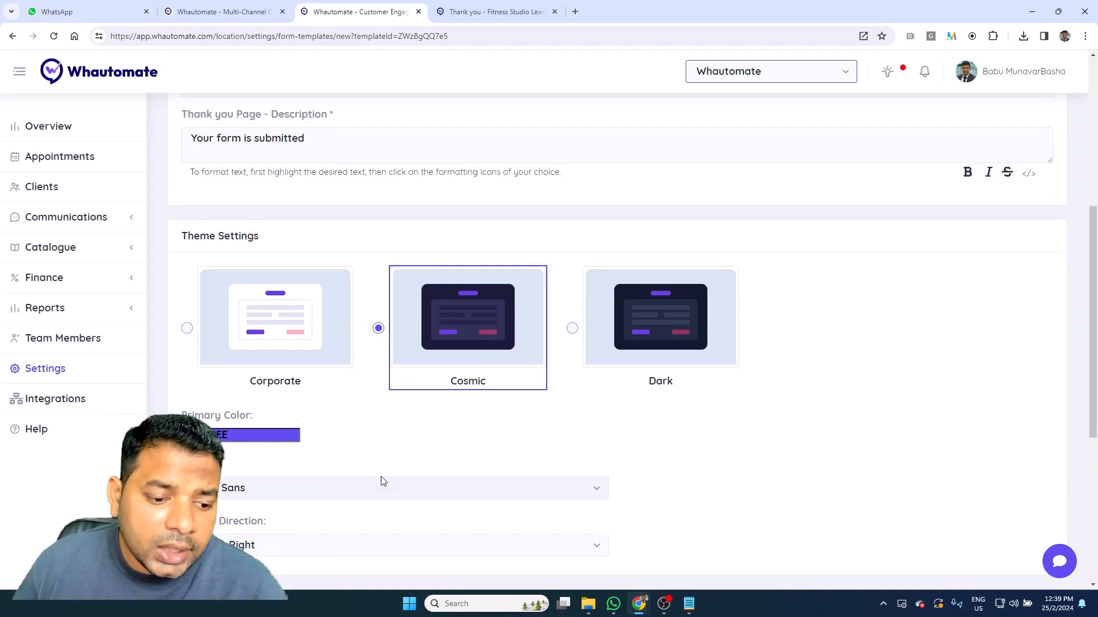
{"action": "scroll", "coordinate": [384, 489], "scroll_direction": "down", "scroll_amount": 4}
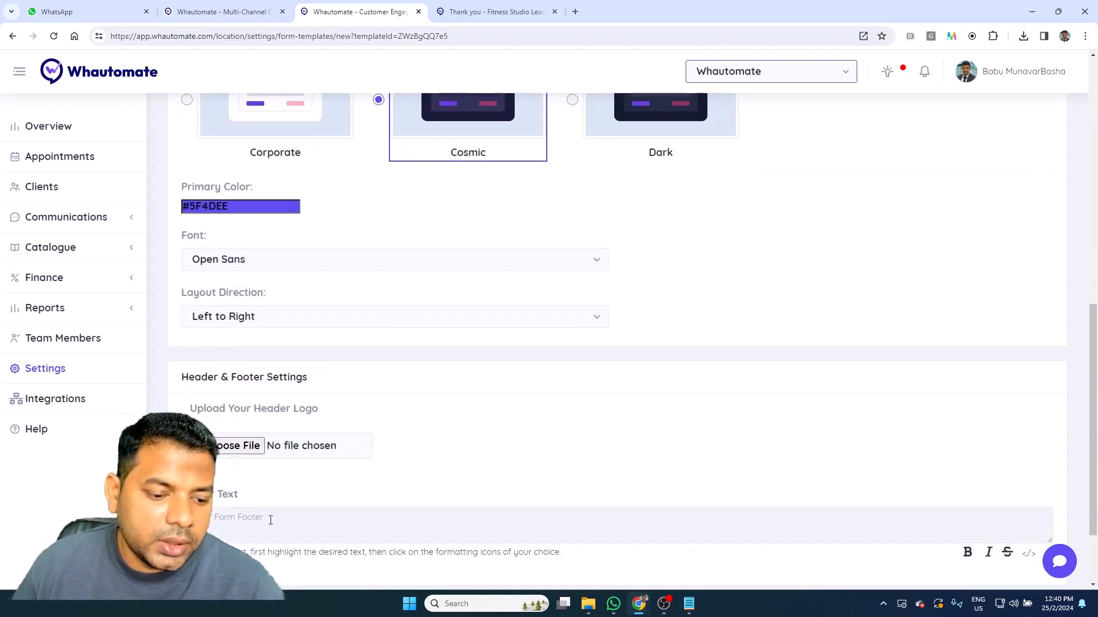
{"action": "left_click", "coordinate": [246, 448]}
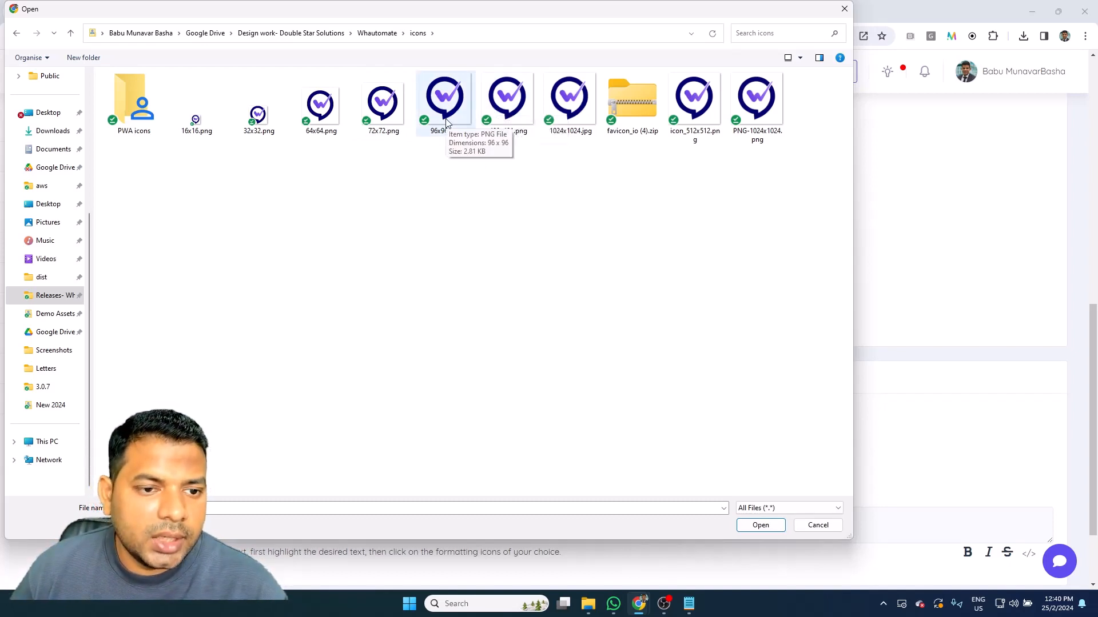
Step: Use 400x401.png as the header logo and set footer text 'Copyright 2024 @ Whautomate'
{"action": "double_click", "coordinate": [505, 98]}
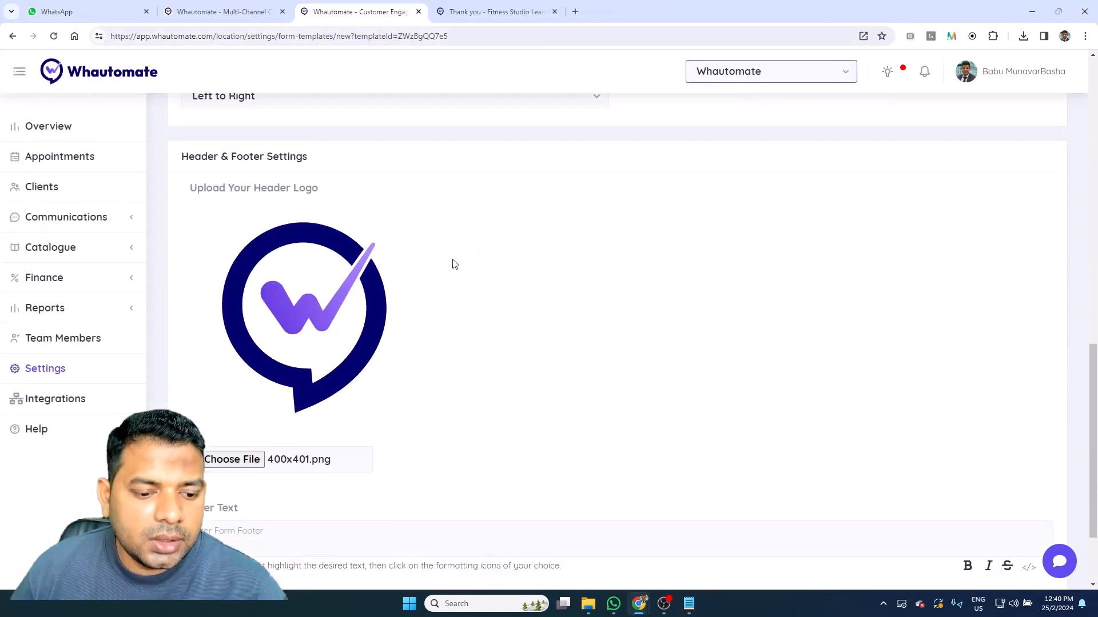
{"action": "scroll", "coordinate": [455, 263], "scroll_direction": "down", "scroll_amount": 2}
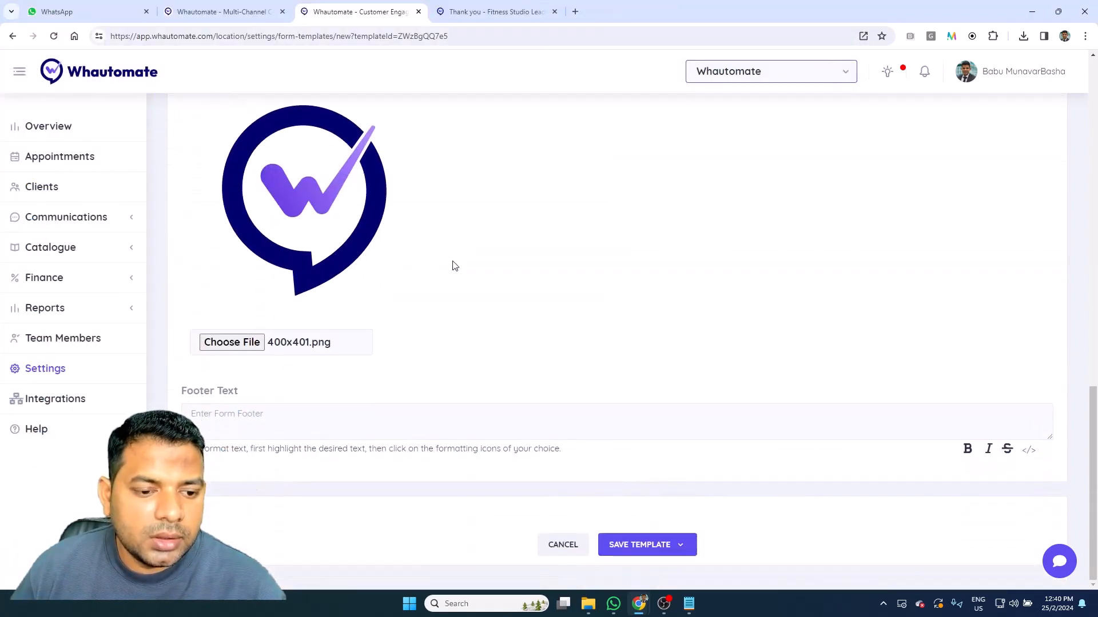
{"action": "left_click", "coordinate": [210, 428]}
{"action": "type", "text": "Copyrigh"}
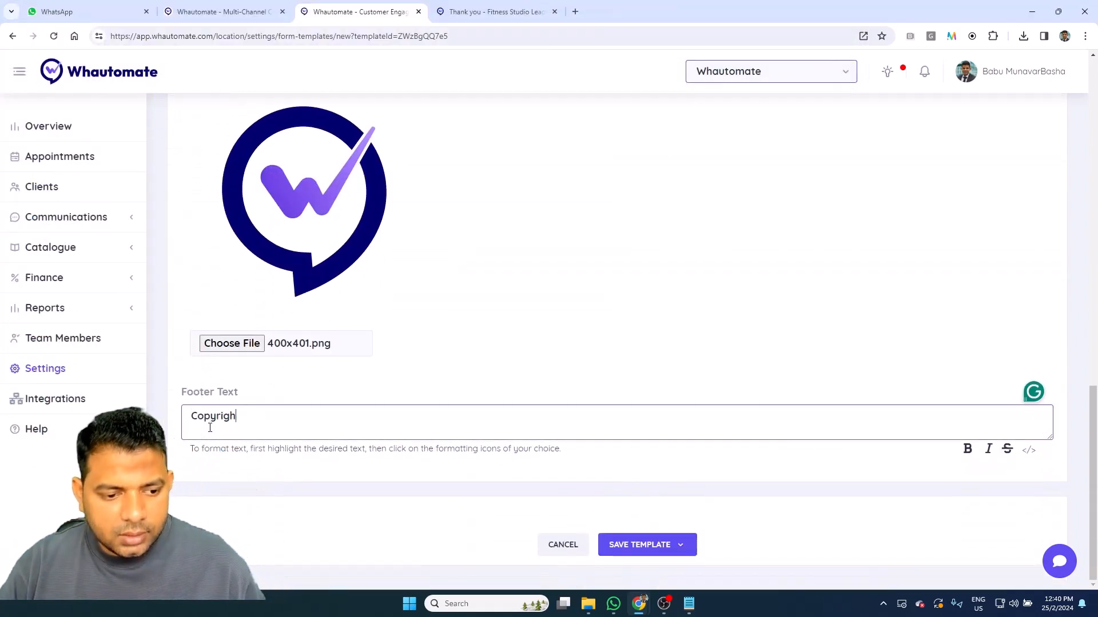
{"action": "type", "text": "t 20"}
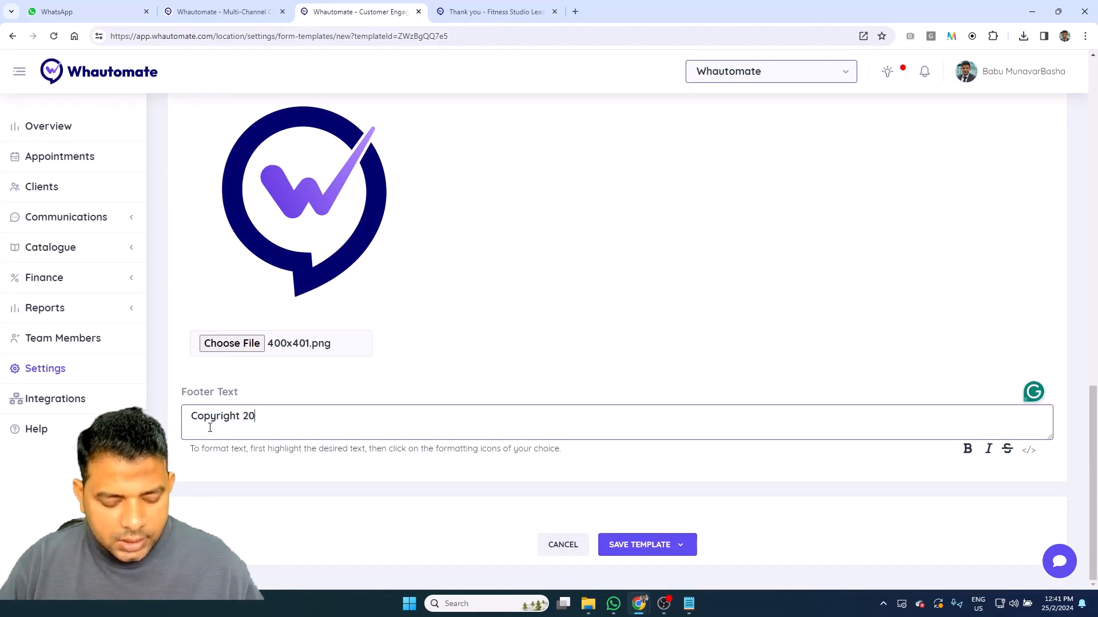
{"action": "type", "text": "24 @ Whautomate"}
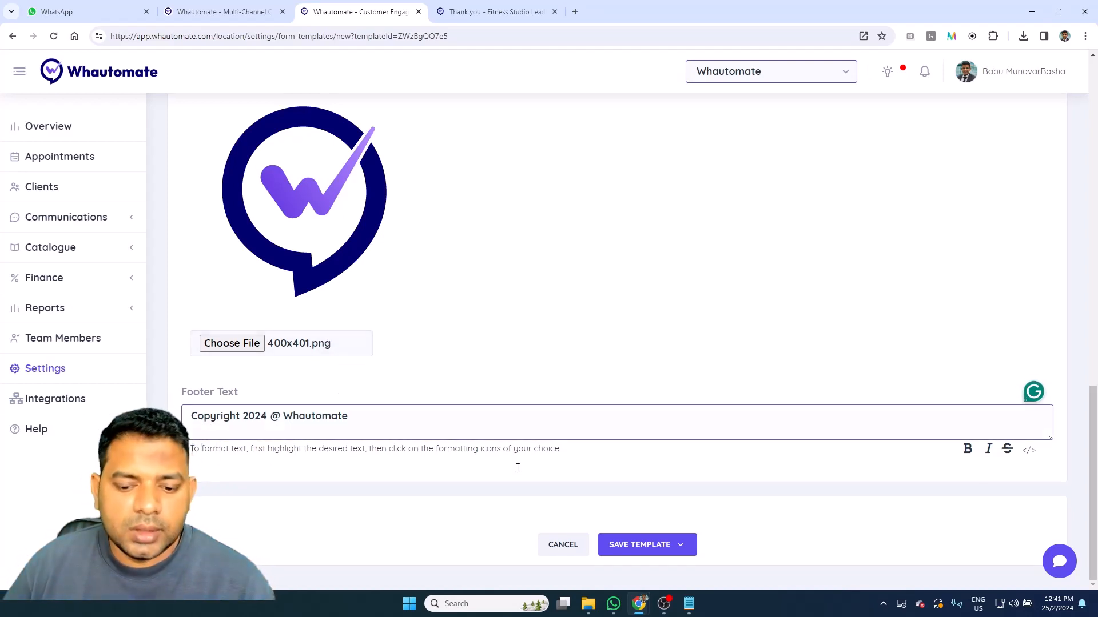
{"action": "left_click", "coordinate": [645, 551]}
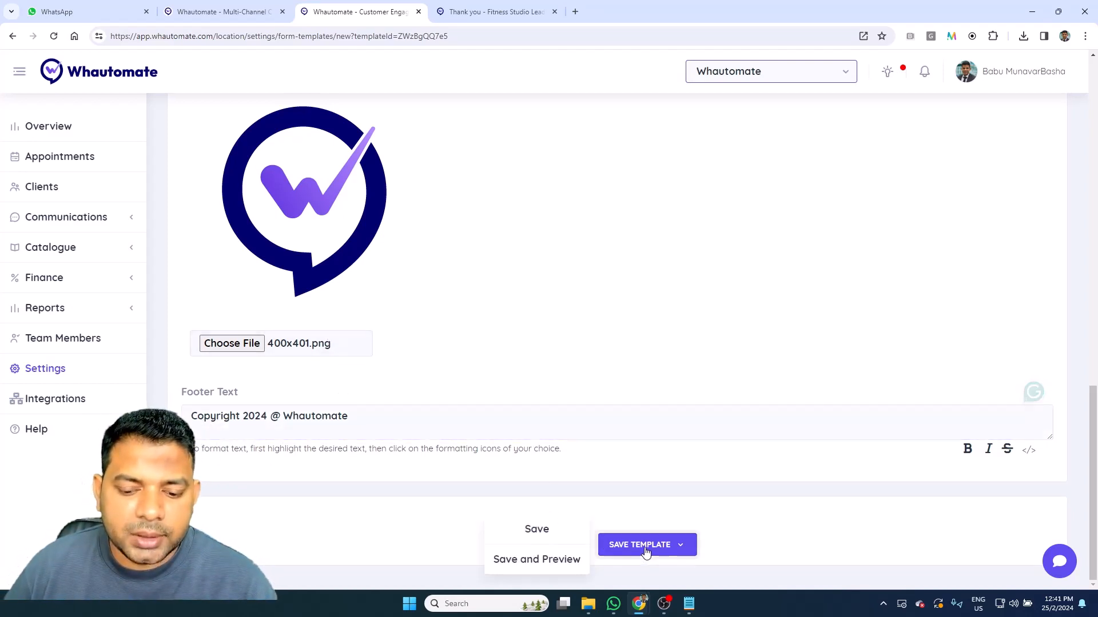
Step: Save the template, preview both form pages, then close the preview
{"action": "left_click", "coordinate": [555, 560]}
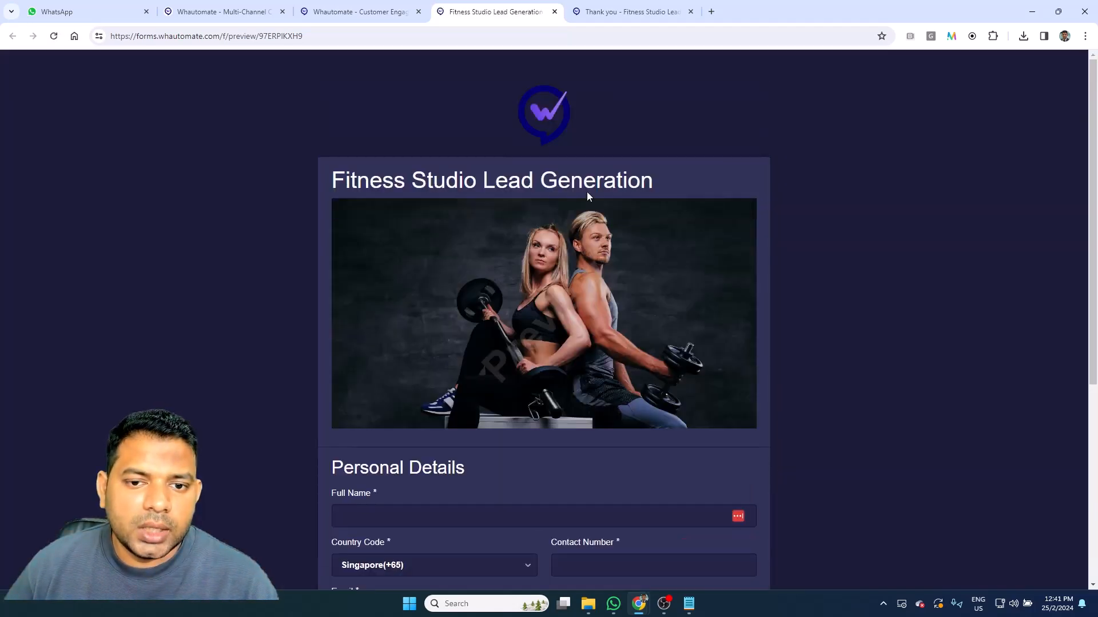
{"action": "scroll", "coordinate": [576, 146], "scroll_direction": "down", "scroll_amount": 5}
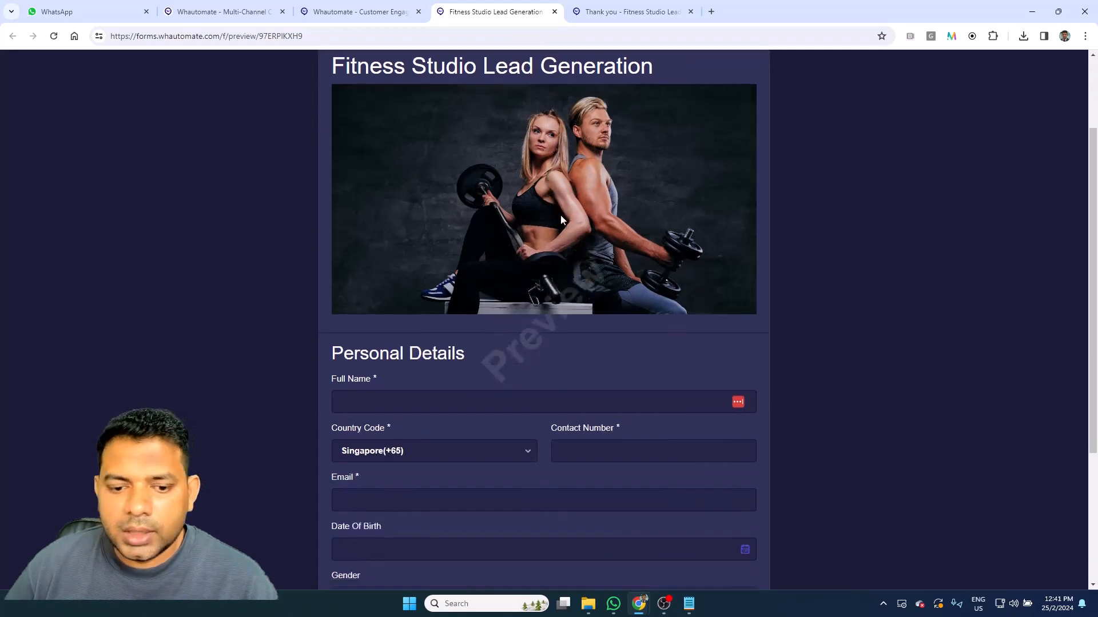
{"action": "left_click_drag", "start_coordinate": [515, 559], "coordinate": [616, 553]}
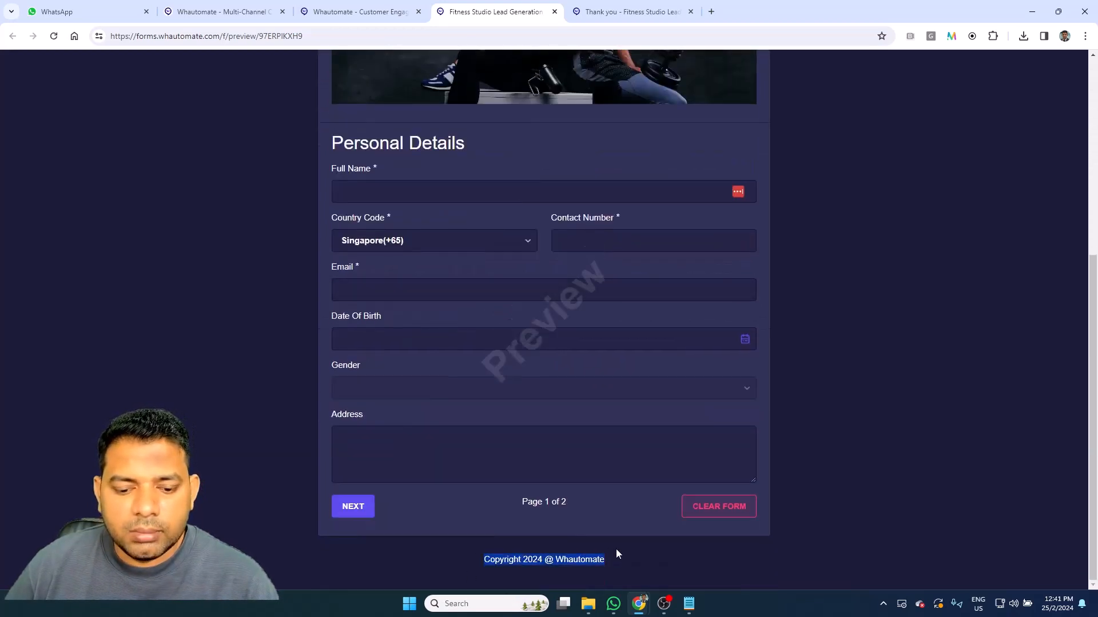
{"action": "scroll", "coordinate": [810, 484], "scroll_direction": "up", "scroll_amount": 3}
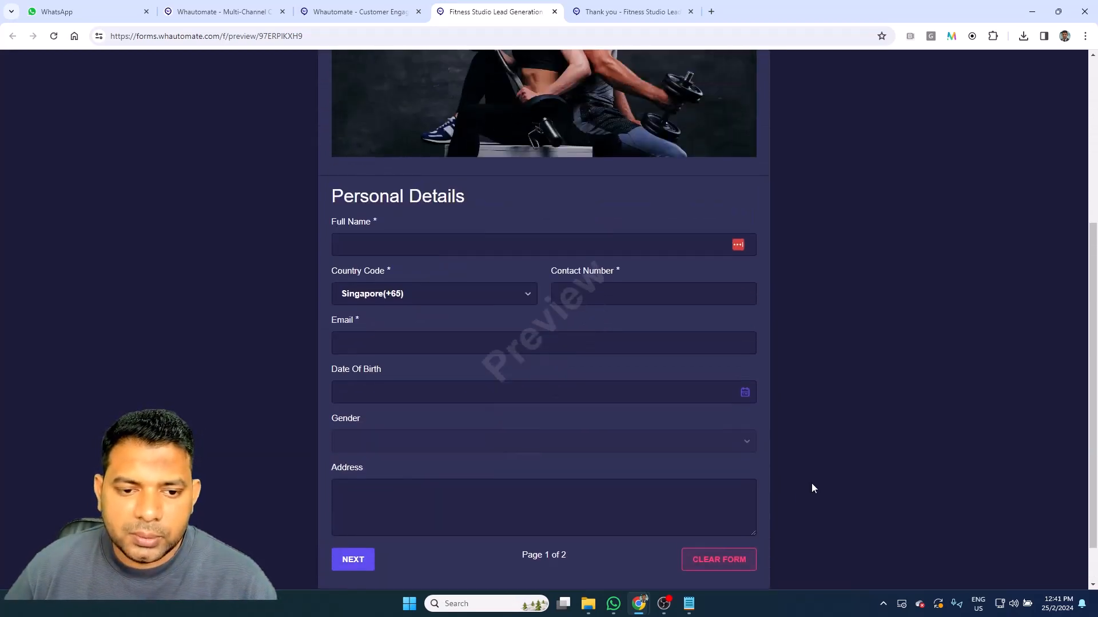
{"action": "scroll", "coordinate": [808, 490], "scroll_direction": "down", "scroll_amount": 3}
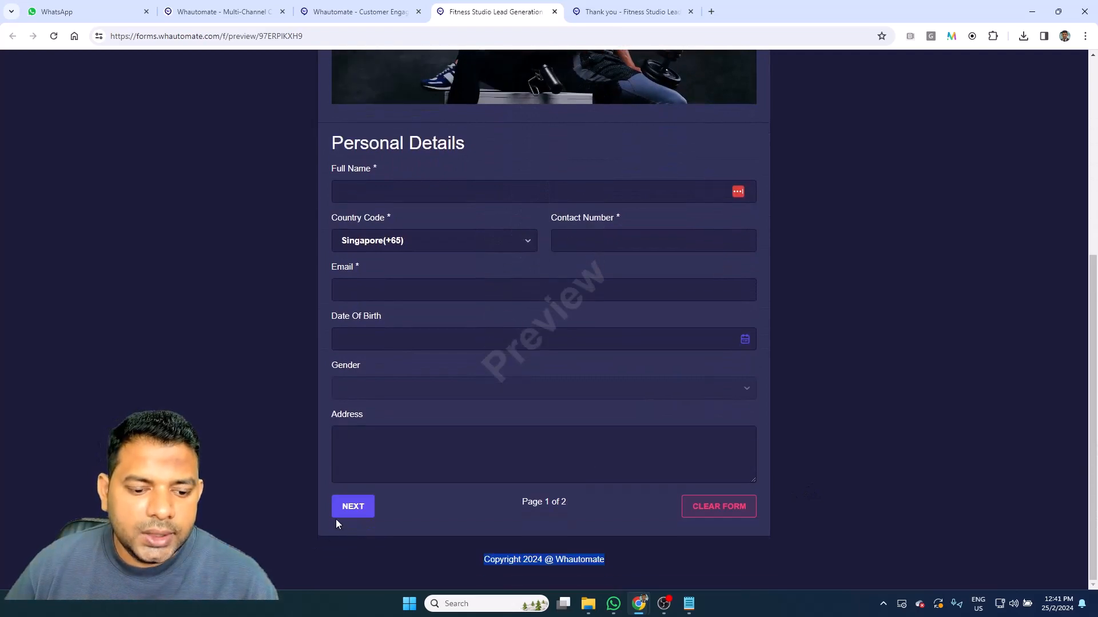
{"action": "left_click", "coordinate": [338, 514]}
{"action": "scroll", "coordinate": [497, 329], "scroll_direction": "down", "scroll_amount": 3}
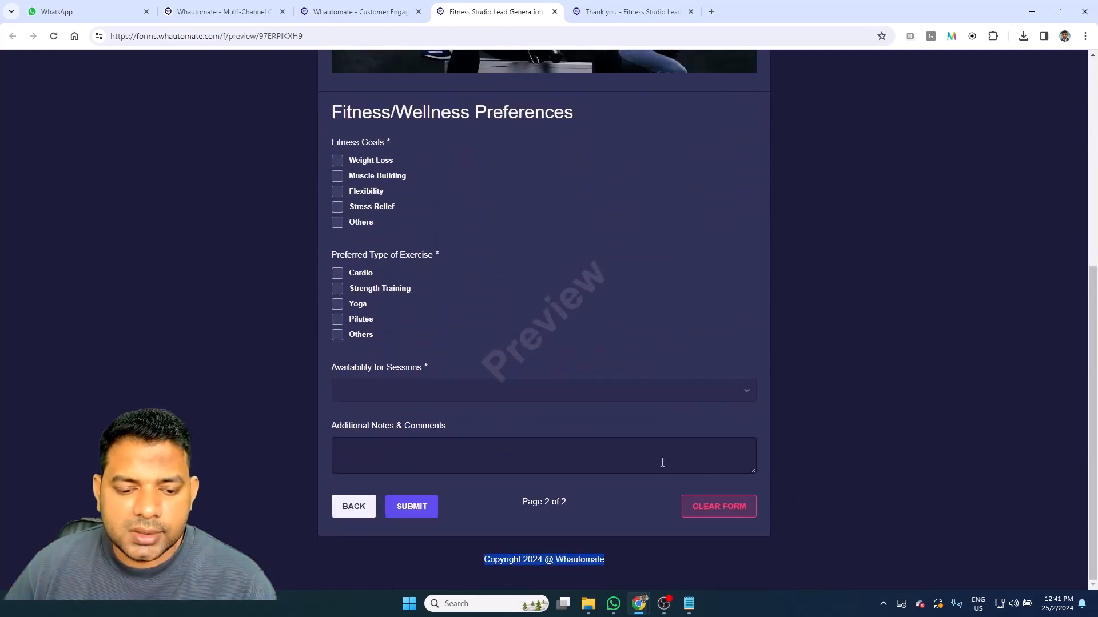
{"action": "scroll", "coordinate": [294, 335], "scroll_direction": "up", "scroll_amount": 7}
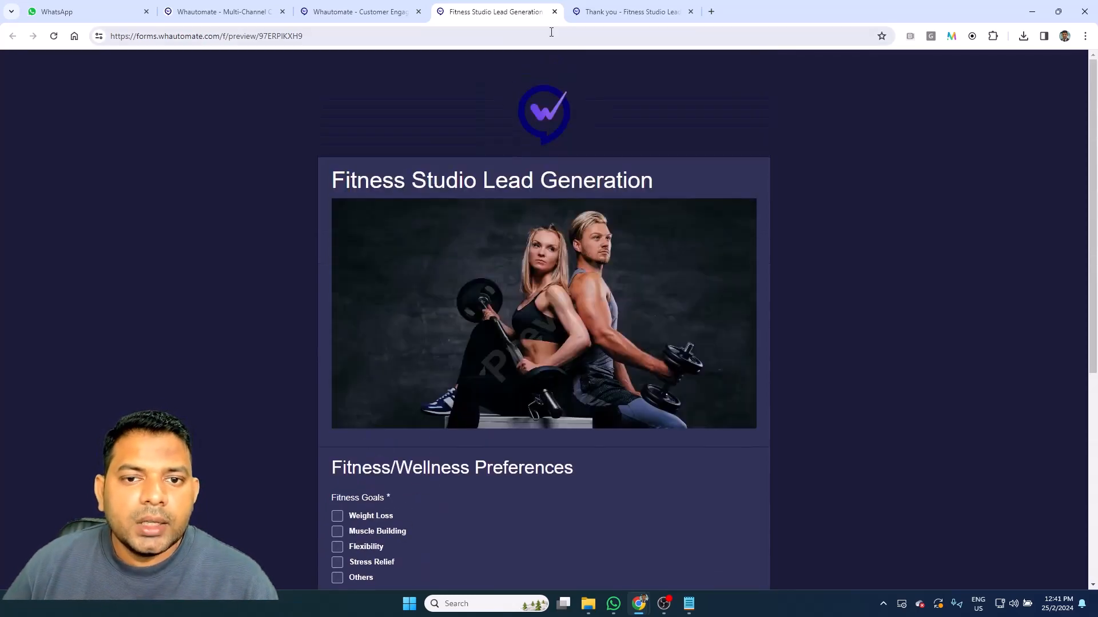
{"action": "left_click", "coordinate": [554, 11]}
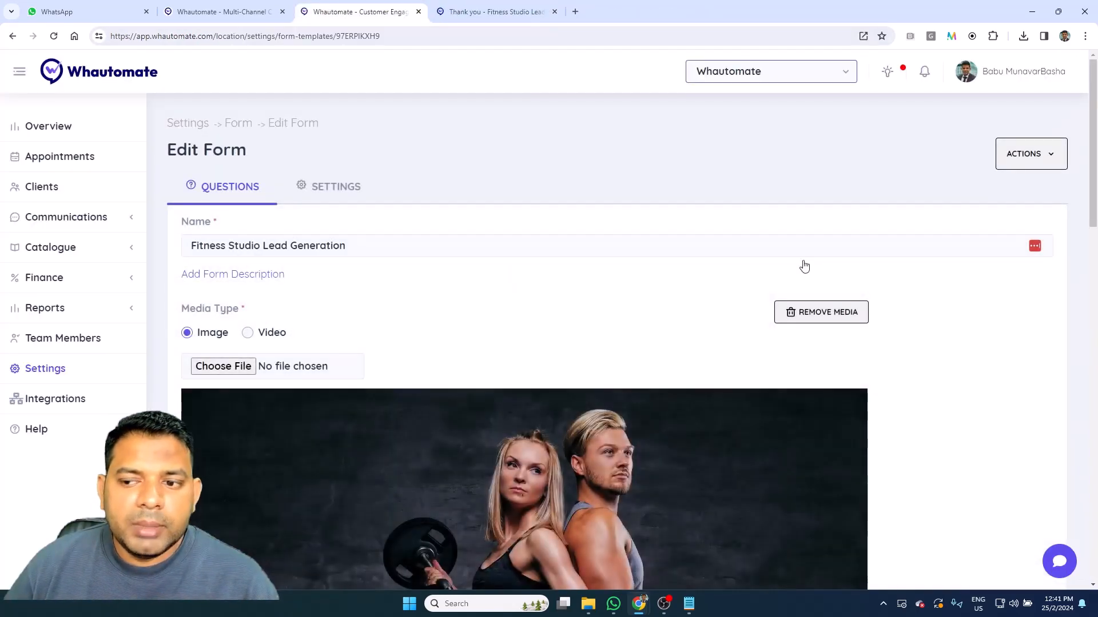
Step: Open the form's public link from the Actions menu
{"action": "left_click", "coordinate": [1020, 167]}
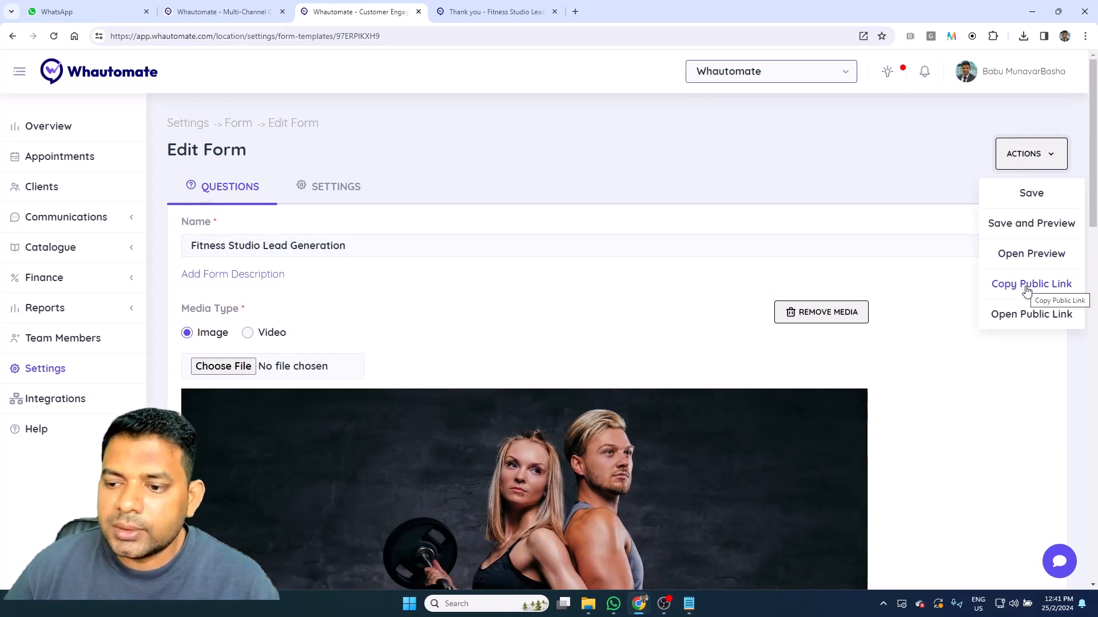
{"action": "left_click", "coordinate": [1032, 315]}
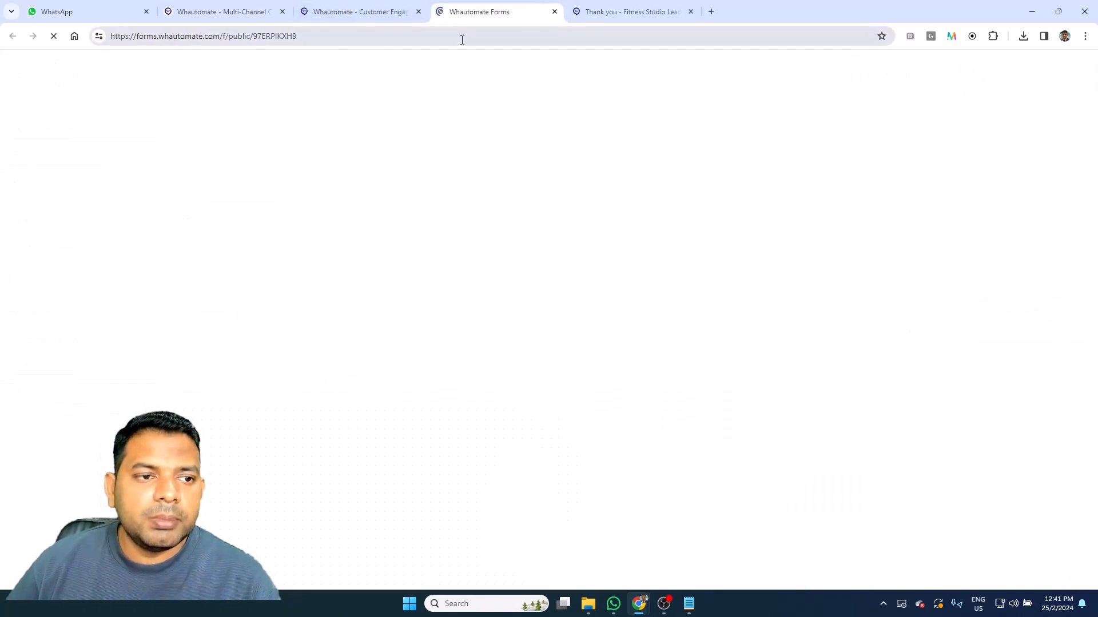
Step: Enter the lead's full name, contact number and email on the form's first page, then continue
{"action": "scroll", "coordinate": [466, 326], "scroll_direction": "down", "scroll_amount": 4}
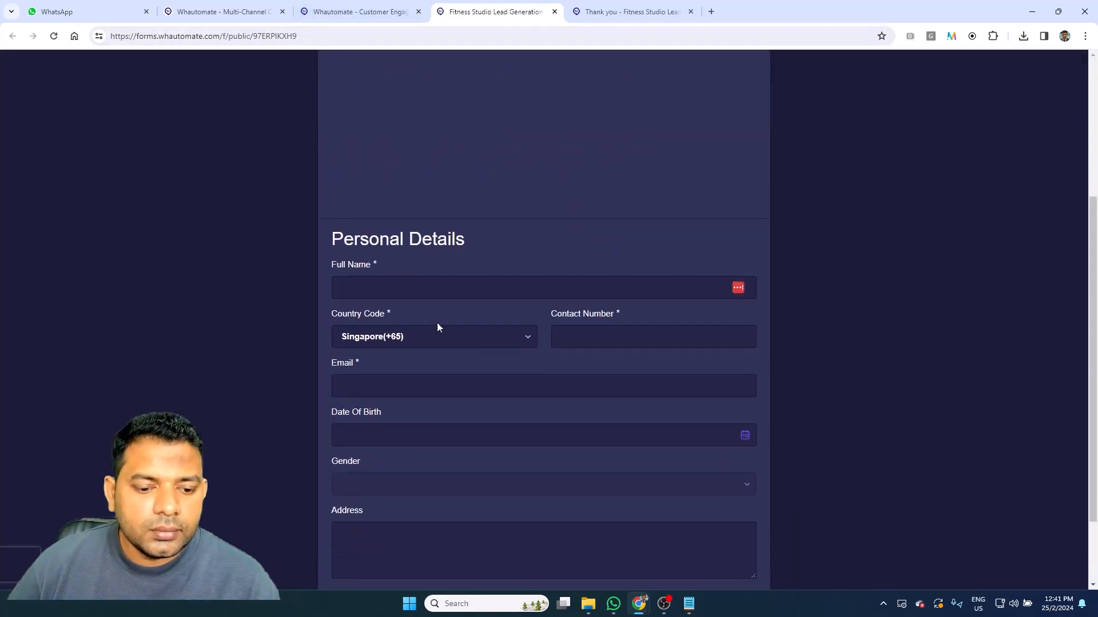
{"action": "left_click", "coordinate": [451, 281]}
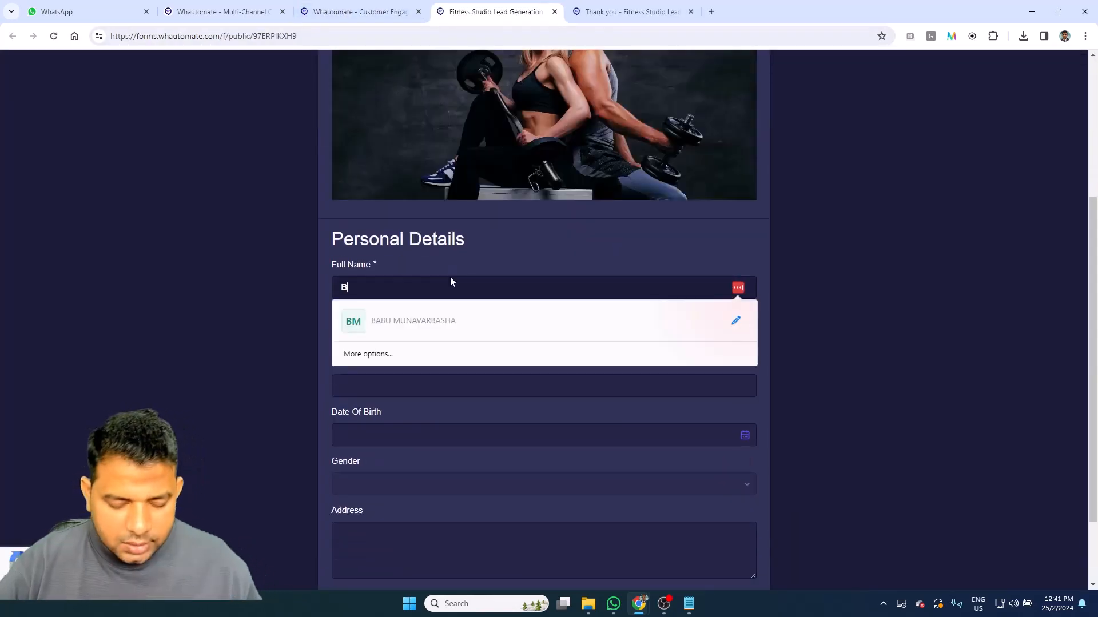
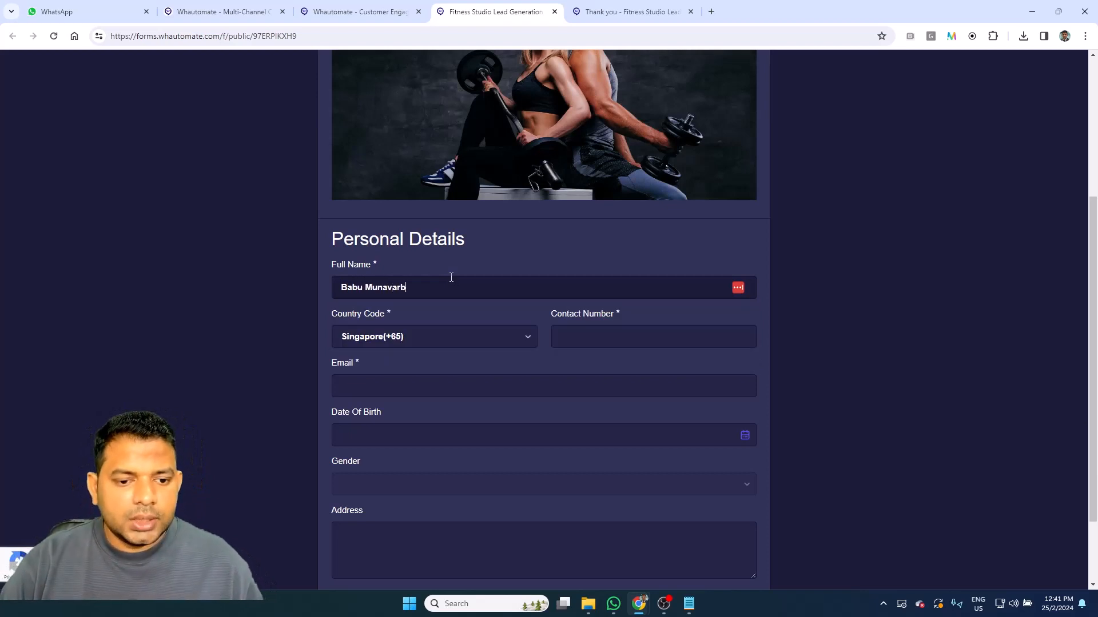
{"action": "key", "text": "Tab"}
{"action": "key", "text": "Tab"}
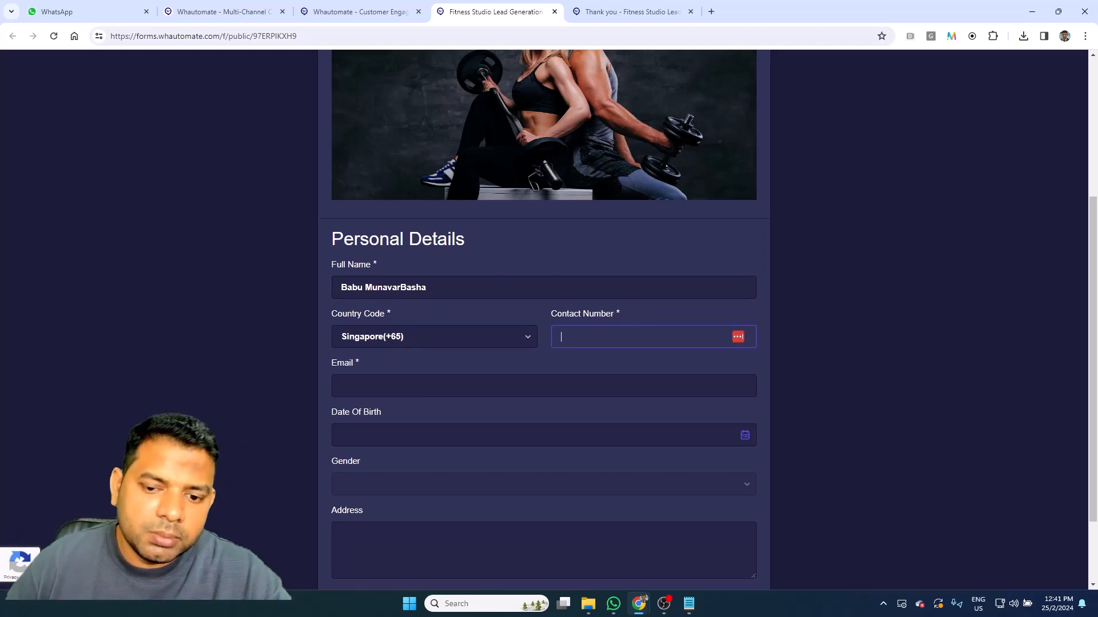
{"action": "type", "text": "********"}
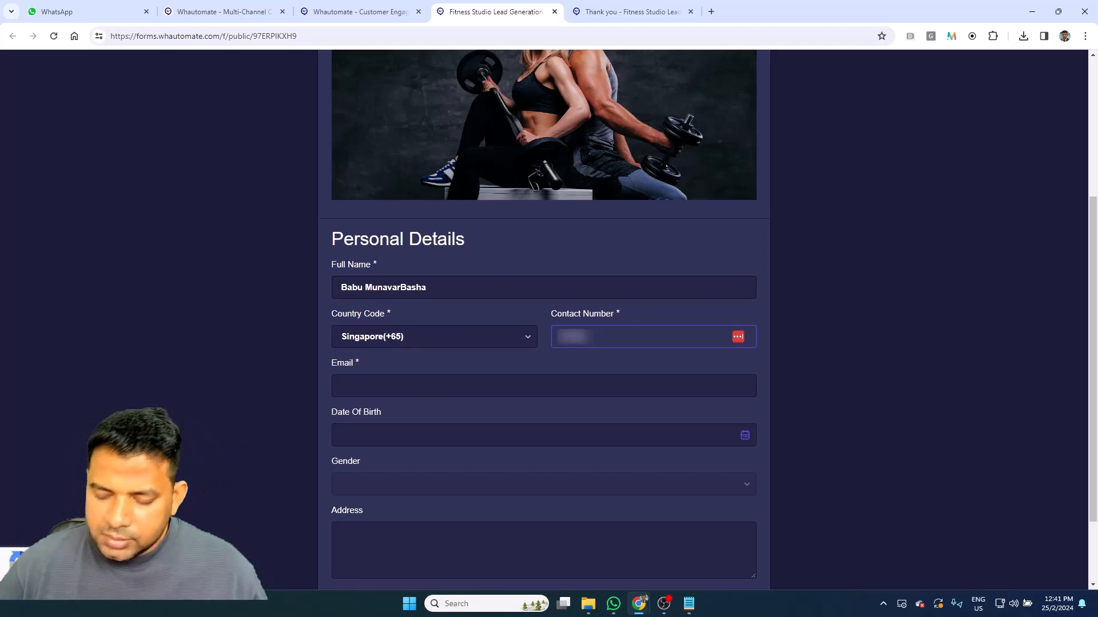
{"action": "left_click", "coordinate": [431, 387]}
{"action": "type", "text": "************"}
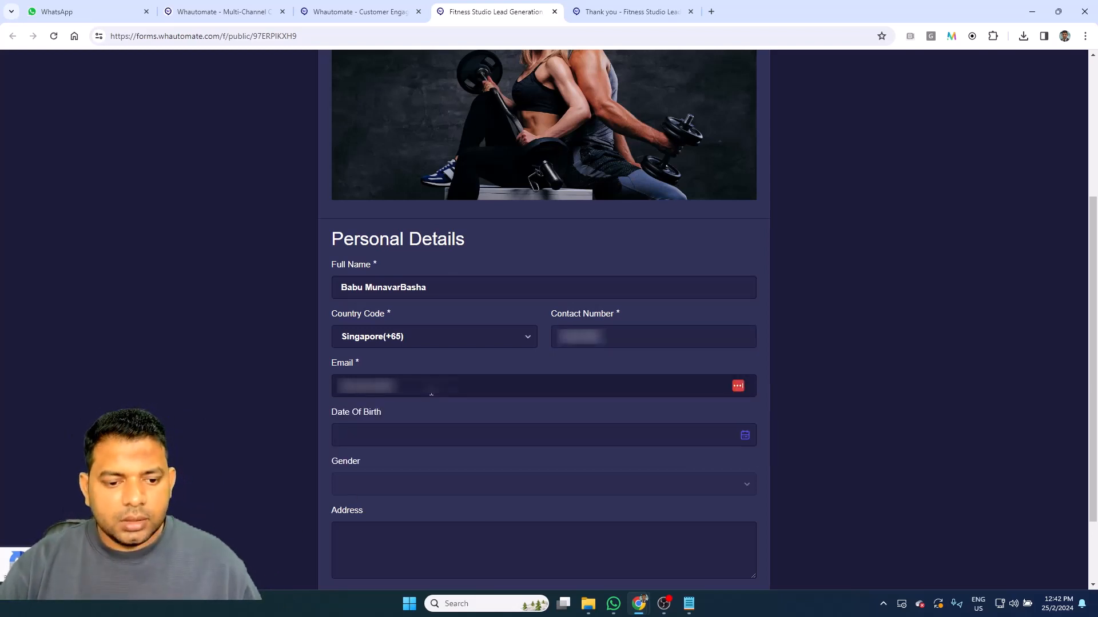
{"action": "type", "text": "***"}
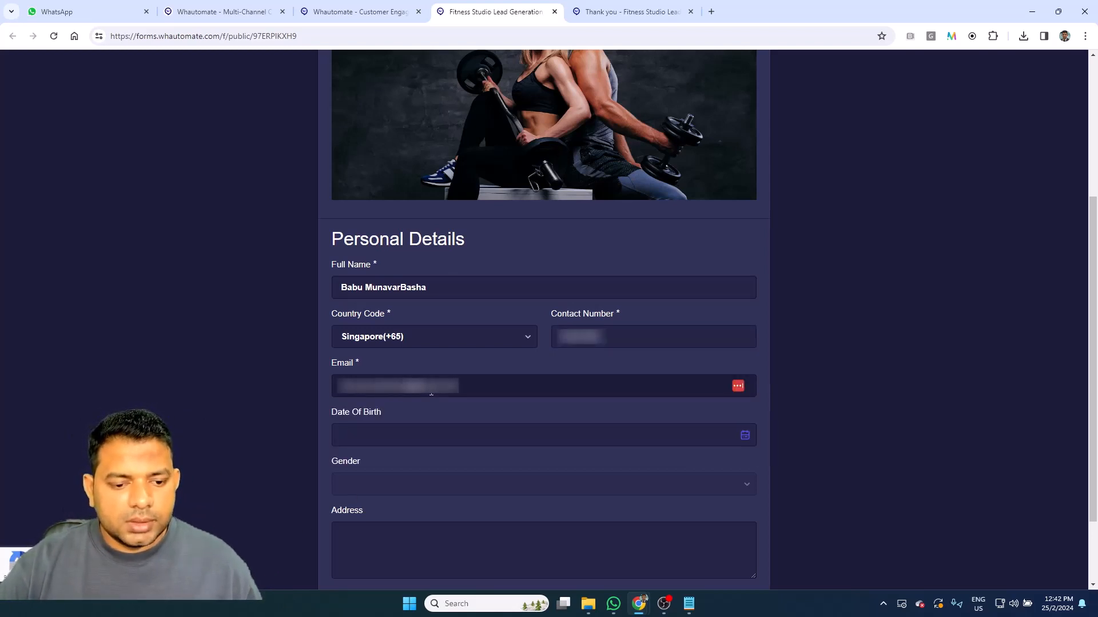
{"action": "scroll", "coordinate": [452, 379], "scroll_direction": "down", "scroll_amount": 2}
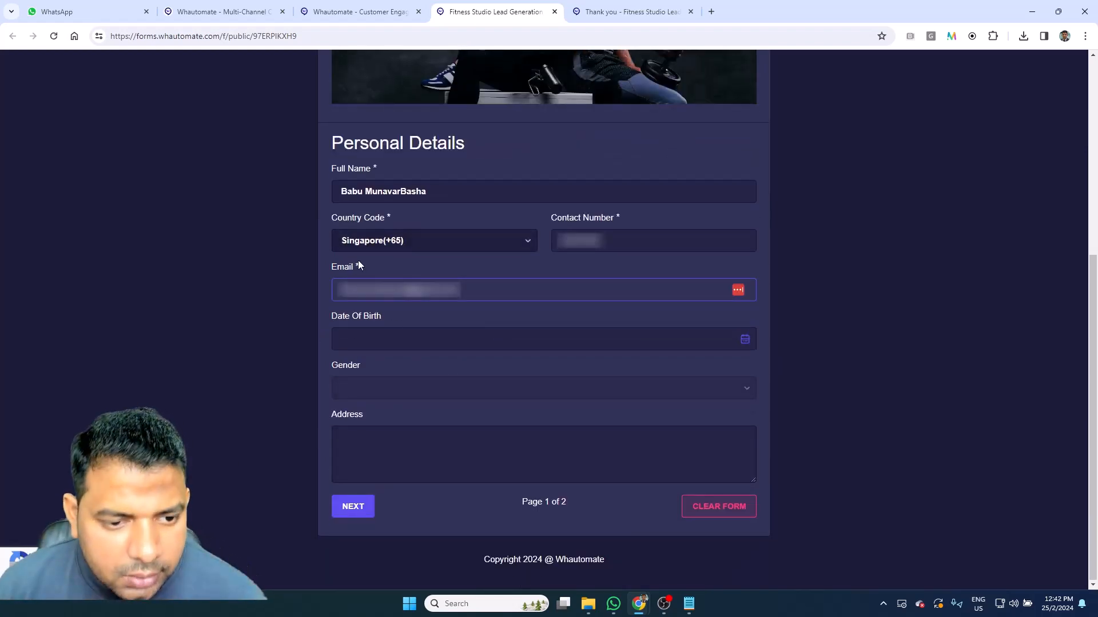
{"action": "left_click", "coordinate": [363, 511]}
Step: Choose Weight Loss, Cardio and Evening, add the note 'I am available for a trial over the weekend', and submit
{"action": "scroll", "coordinate": [382, 343], "scroll_direction": "down", "scroll_amount": 4}
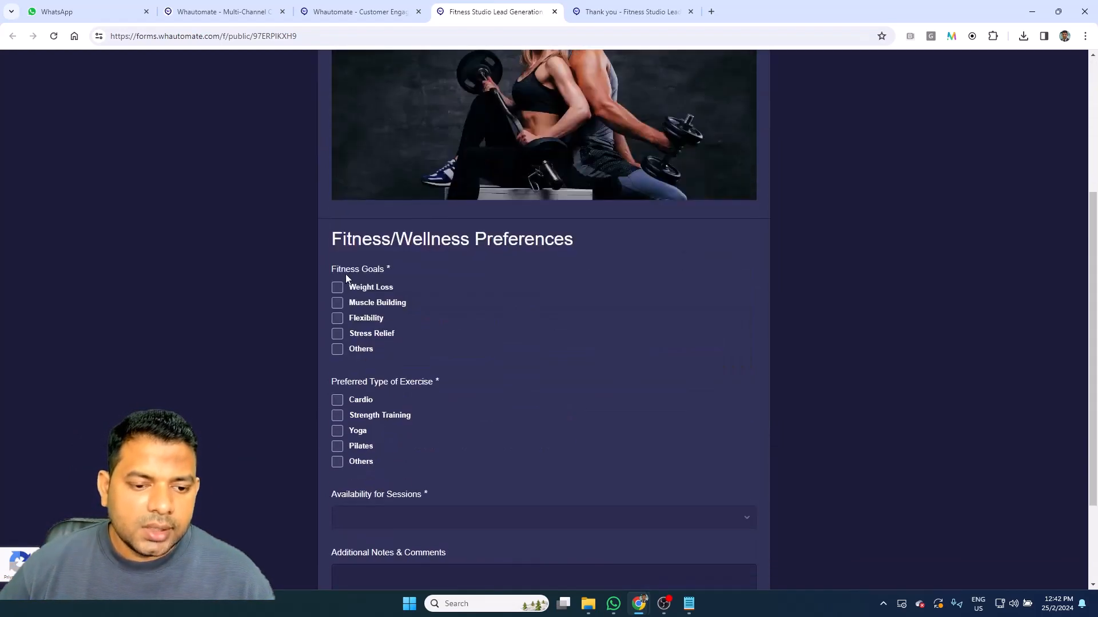
{"action": "left_click", "coordinate": [337, 287]}
{"action": "left_click", "coordinate": [337, 400]}
{"action": "scroll", "coordinate": [521, 414], "scroll_direction": "down", "scroll_amount": 1}
{"action": "scroll", "coordinate": [522, 415], "scroll_direction": "down", "scroll_amount": 1}
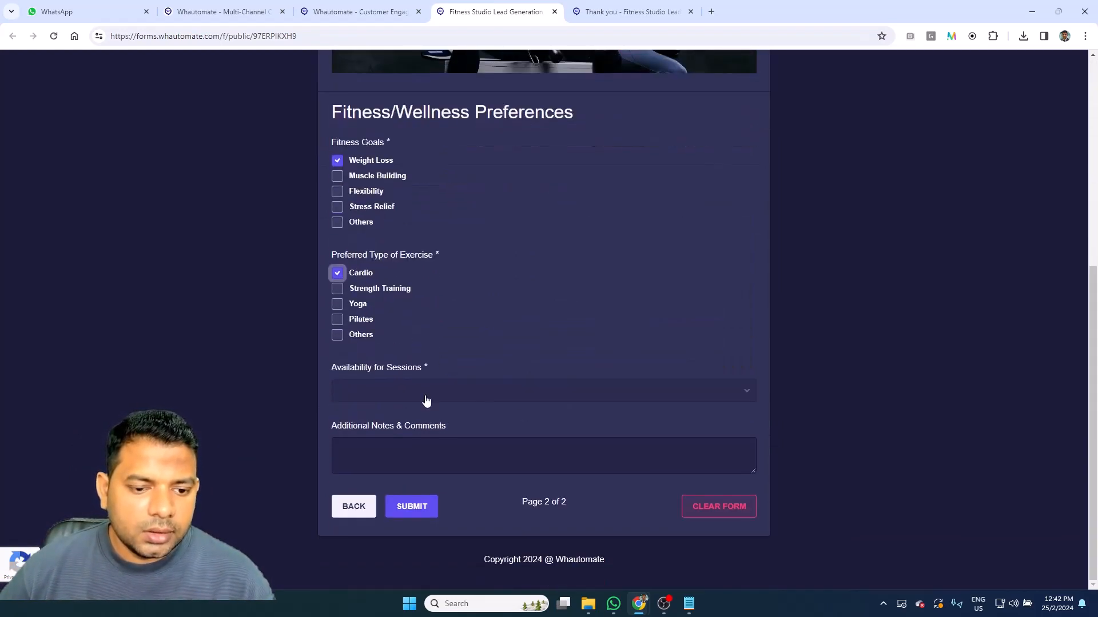
{"action": "left_click", "coordinate": [439, 394]}
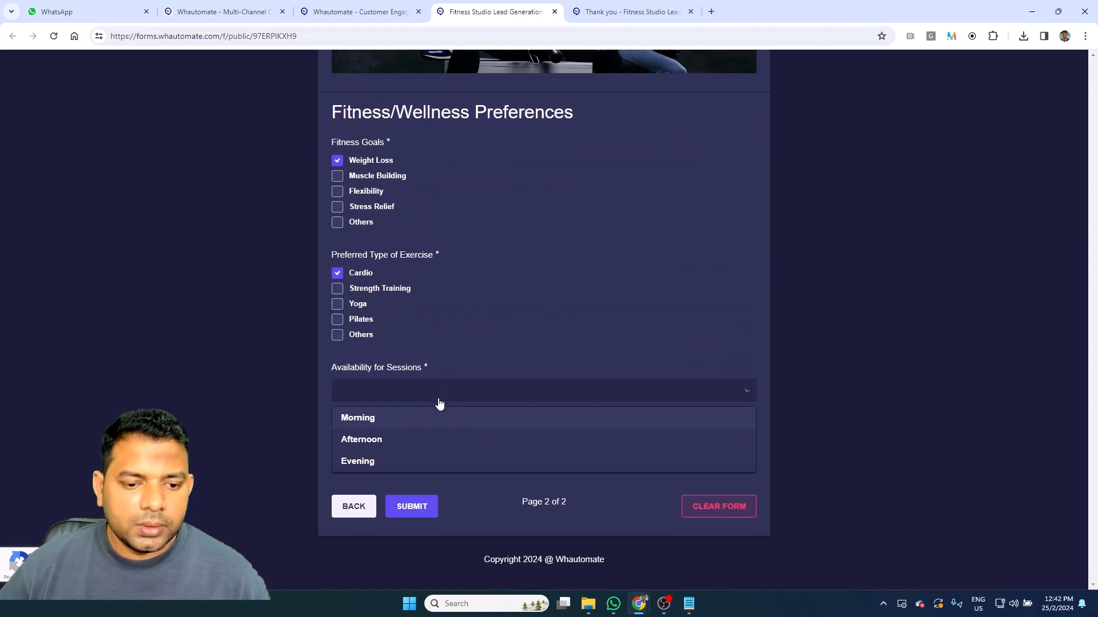
{"action": "left_click", "coordinate": [375, 461]}
{"action": "left_click", "coordinate": [400, 463]}
{"action": "type", "text": "I am available for a trial over the weekend"}
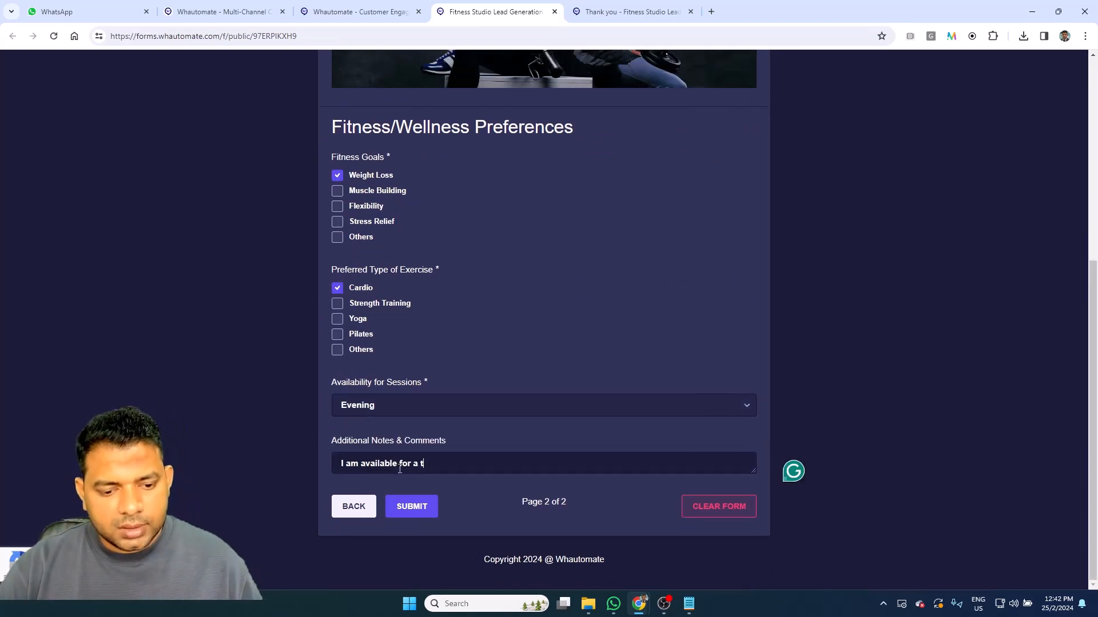
{"action": "left_click", "coordinate": [412, 508]}
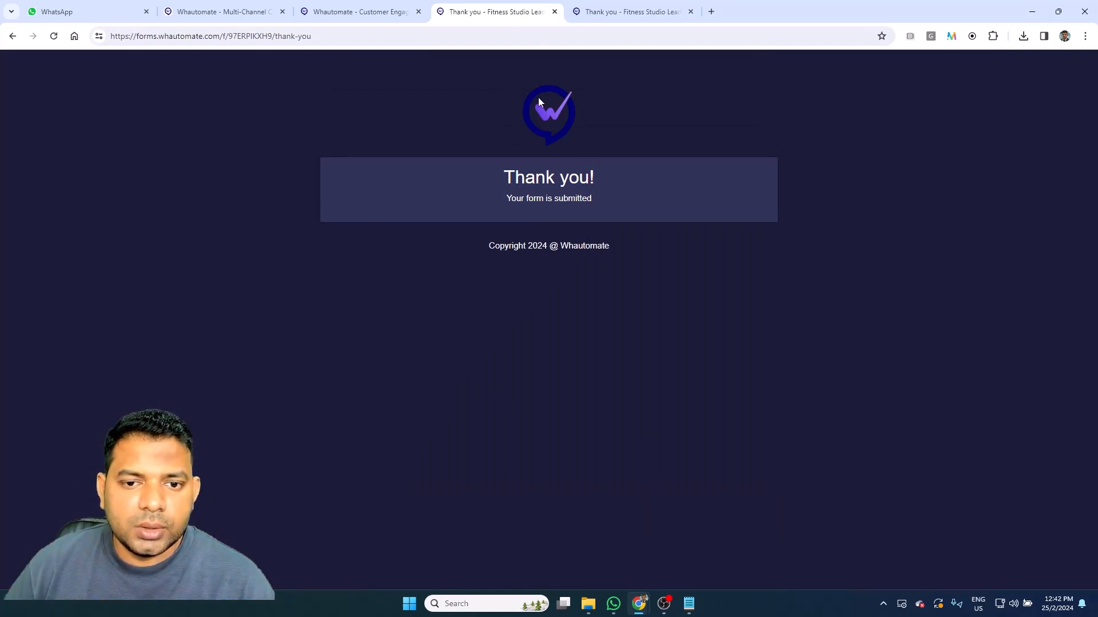
Step: Back in the editor, open the responses for the Fitness Studio Lead Generation form
{"action": "left_click", "coordinate": [366, 12]}
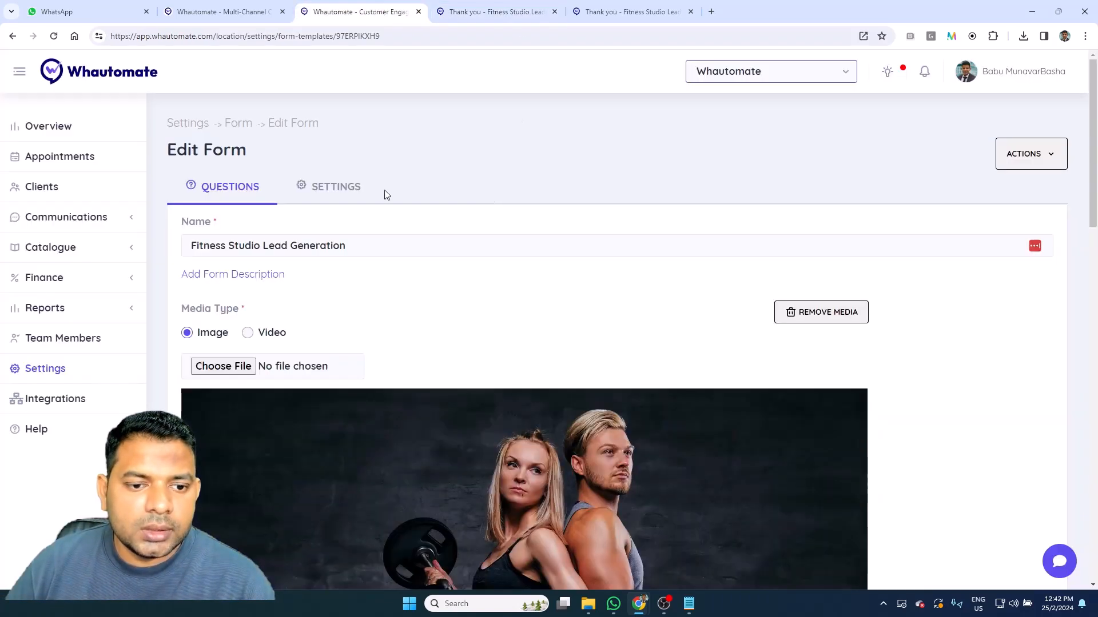
{"action": "left_click", "coordinate": [237, 124]}
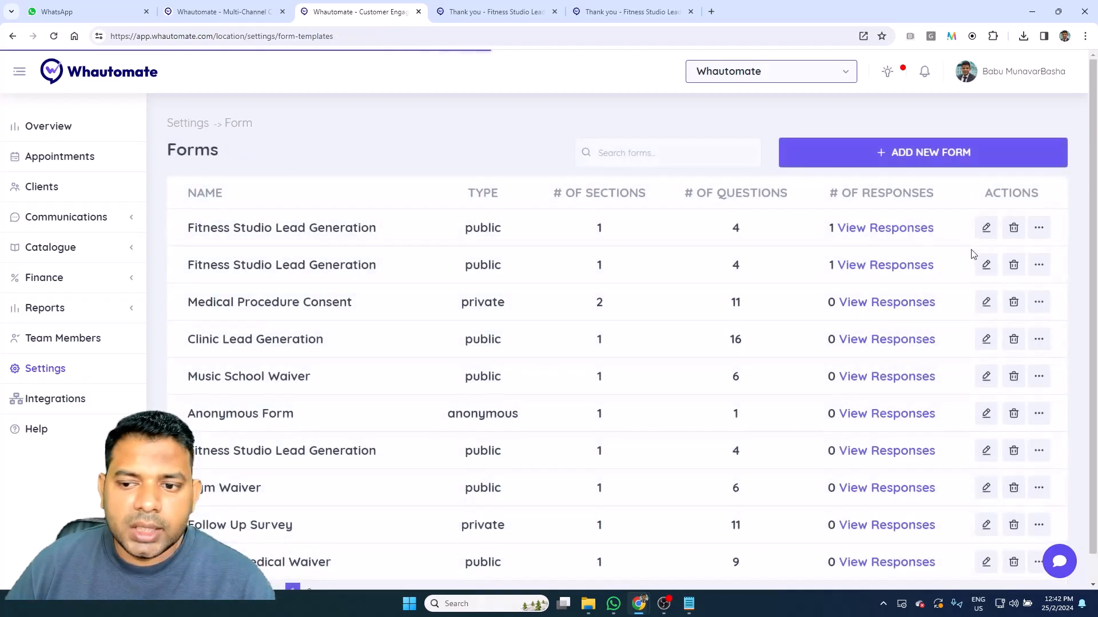
{"action": "left_click", "coordinate": [884, 230]}
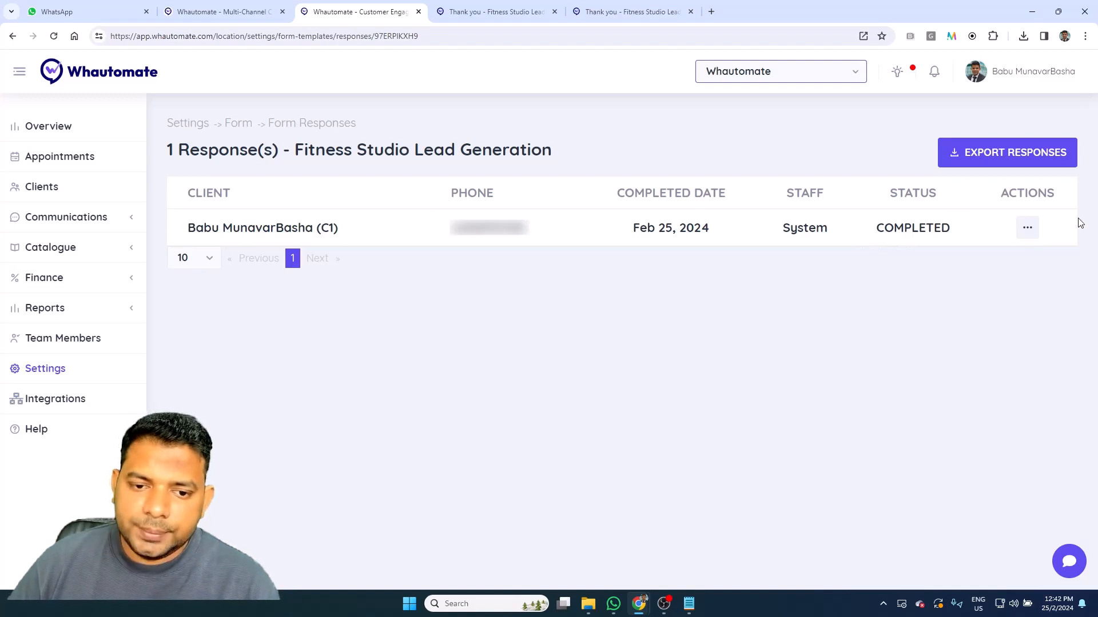
Step: Preview the response's printable completed form, then cancel printing
{"action": "left_click", "coordinate": [1027, 227]}
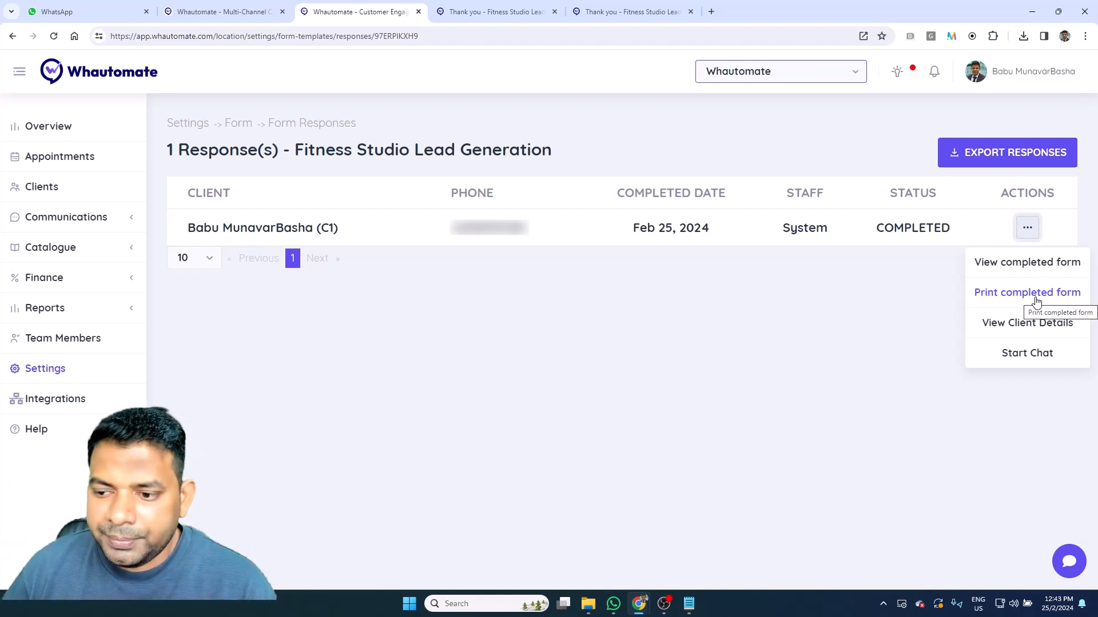
{"action": "left_click", "coordinate": [1026, 293]}
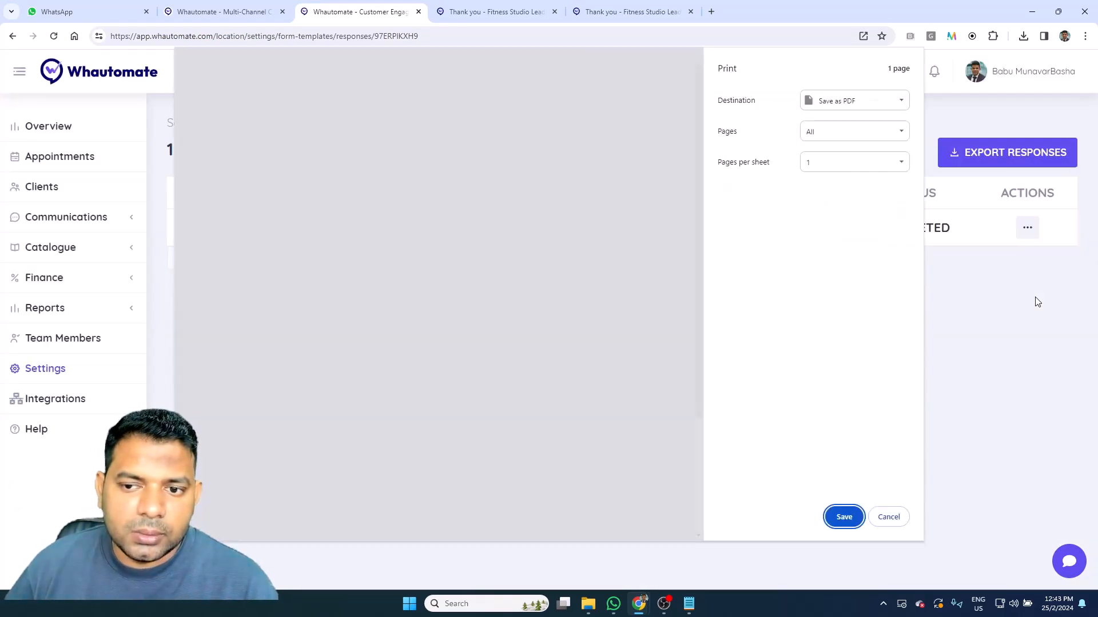
{"action": "left_click_drag", "start_coordinate": [280, 71], "coordinate": [449, 99]}
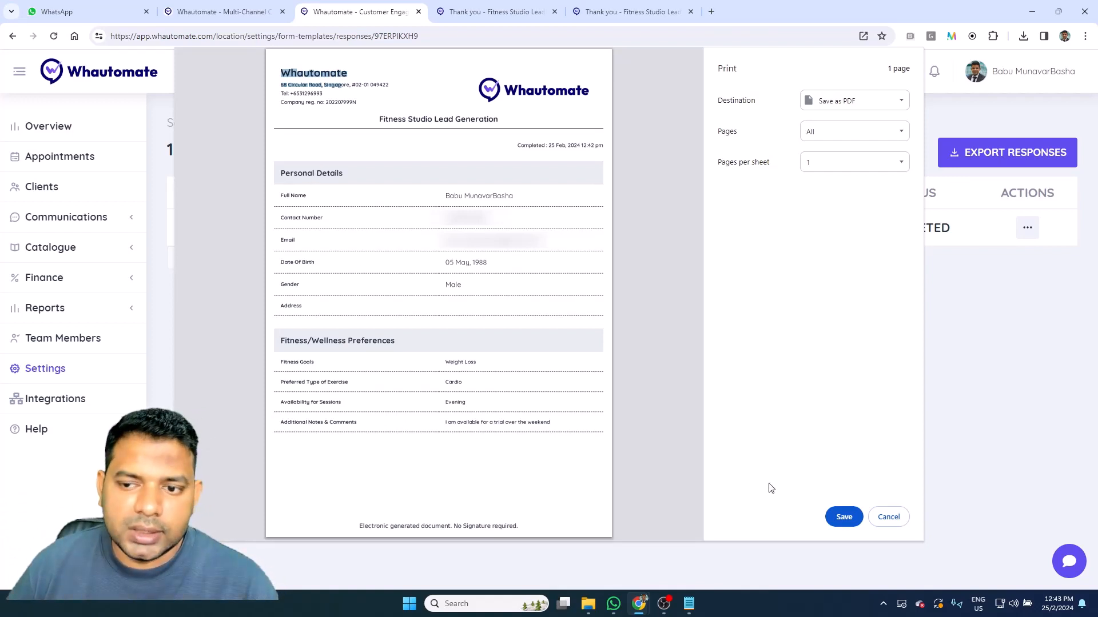
{"action": "left_click", "coordinate": [891, 522]}
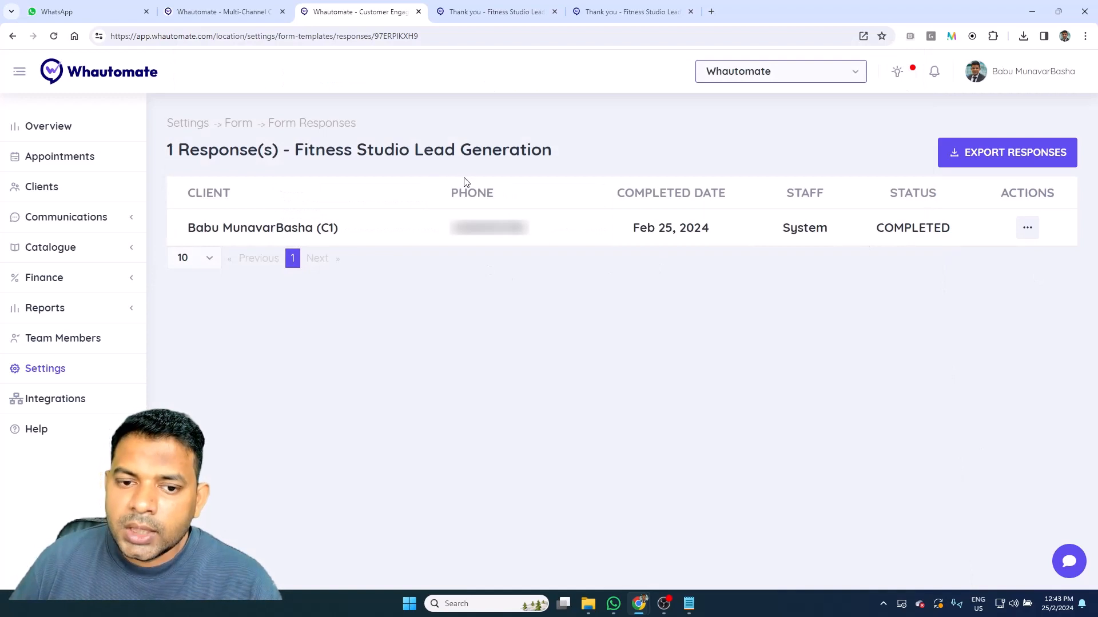
Step: Export the responses, download the newest export zip with formResponses.csv, then go to the Clients list
{"action": "left_click", "coordinate": [1035, 154]}
{"action": "left_click", "coordinate": [586, 353]}
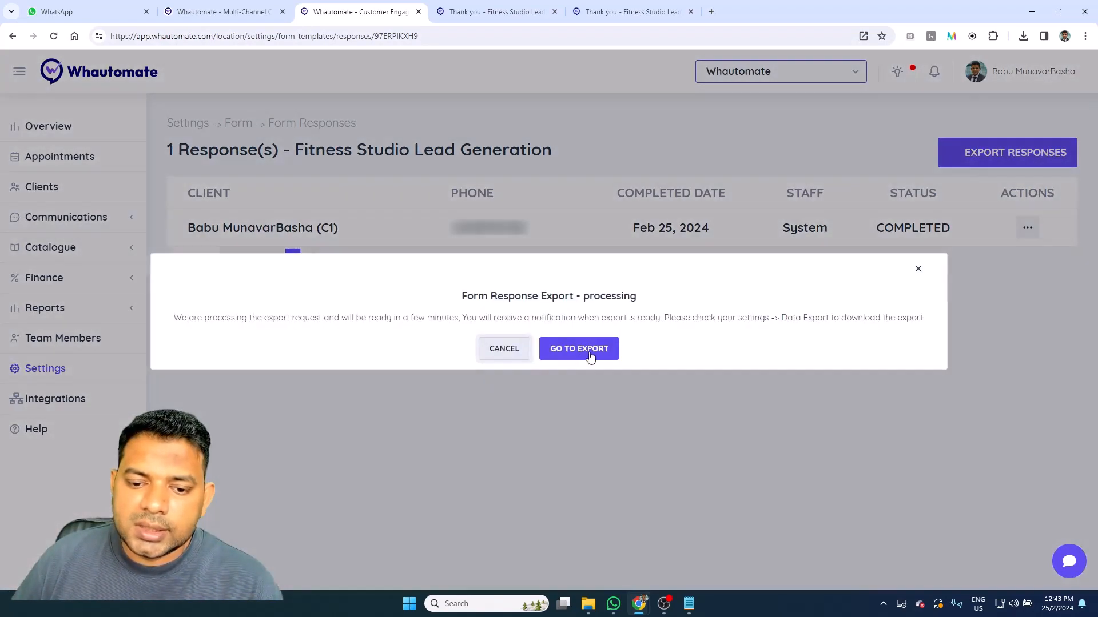
{"action": "left_click", "coordinate": [589, 355]}
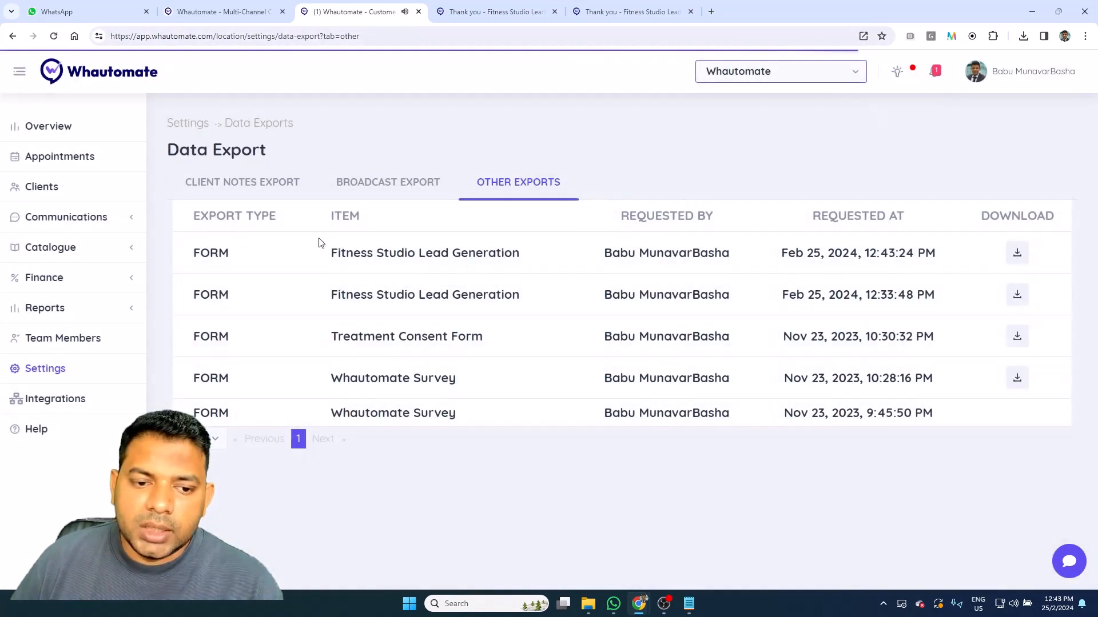
{"action": "left_click", "coordinate": [1022, 254]}
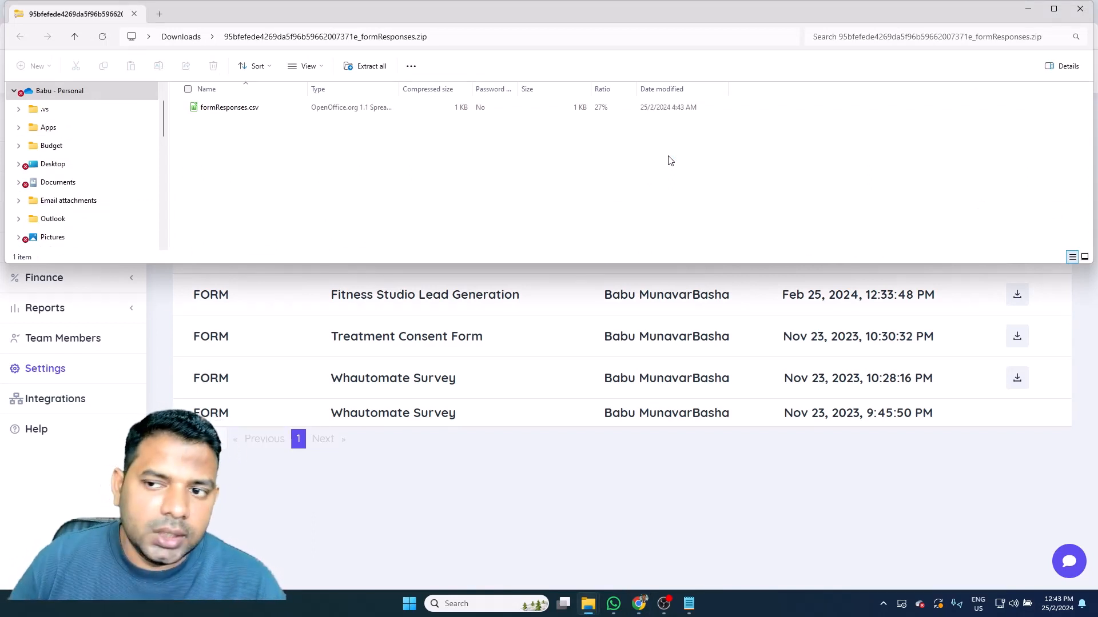
{"action": "left_click", "coordinate": [1080, 9]}
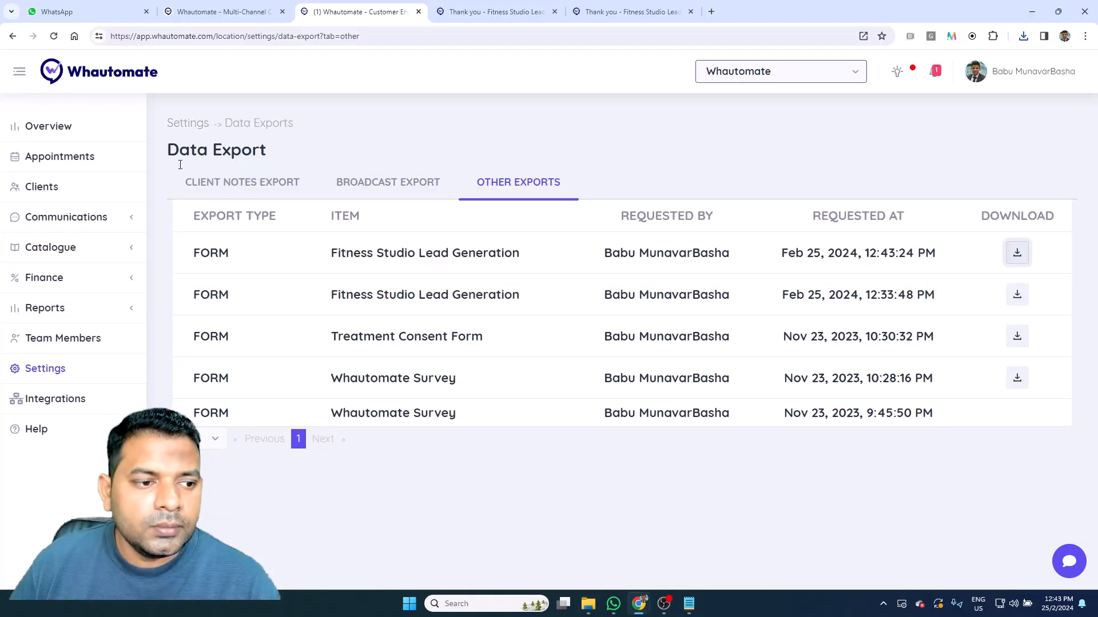
{"action": "left_click", "coordinate": [73, 188]}
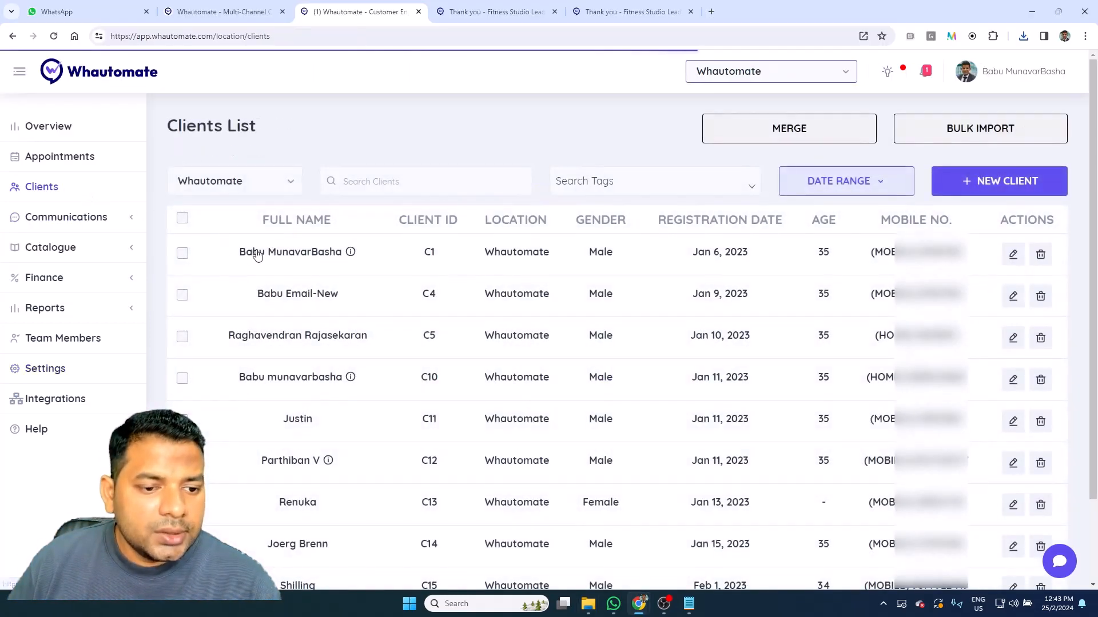
Step: In the client's Forms, add a Fitness Studio Lead Generation form using Save and Send
{"action": "left_click", "coordinate": [257, 256]}
{"action": "left_click", "coordinate": [114, 362]}
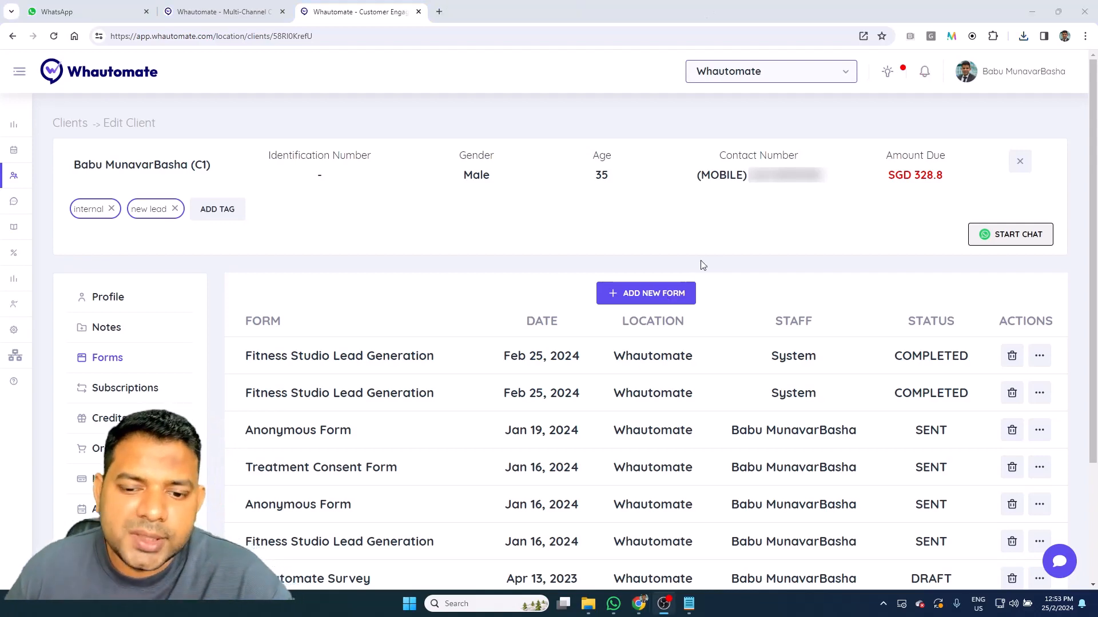
{"action": "left_click", "coordinate": [672, 297]}
{"action": "left_click", "coordinate": [479, 281]}
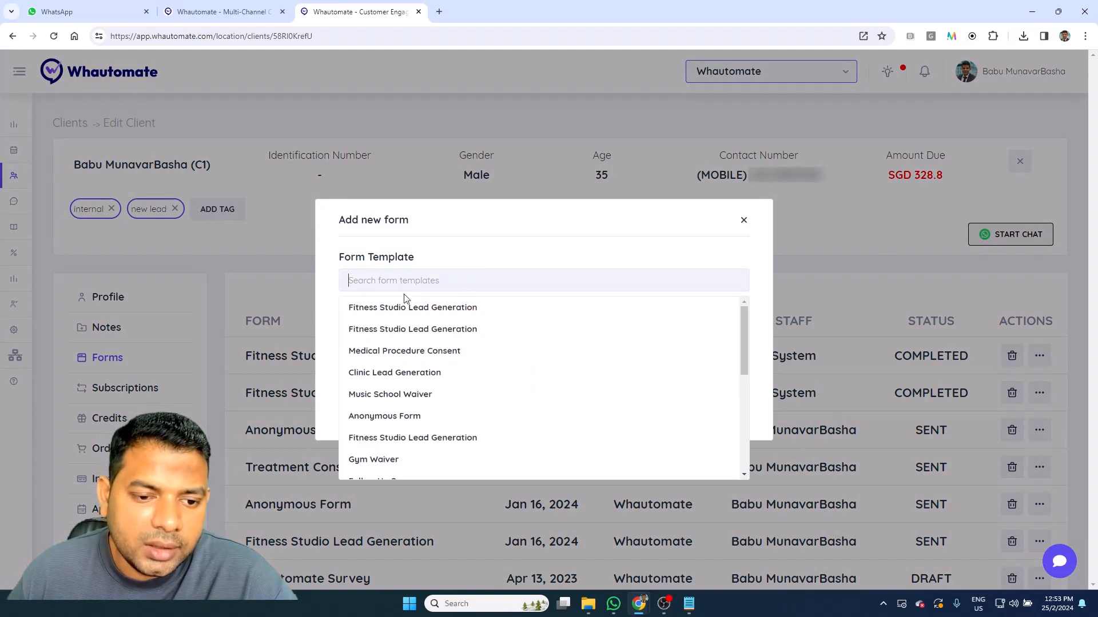
{"action": "left_click", "coordinate": [355, 308]}
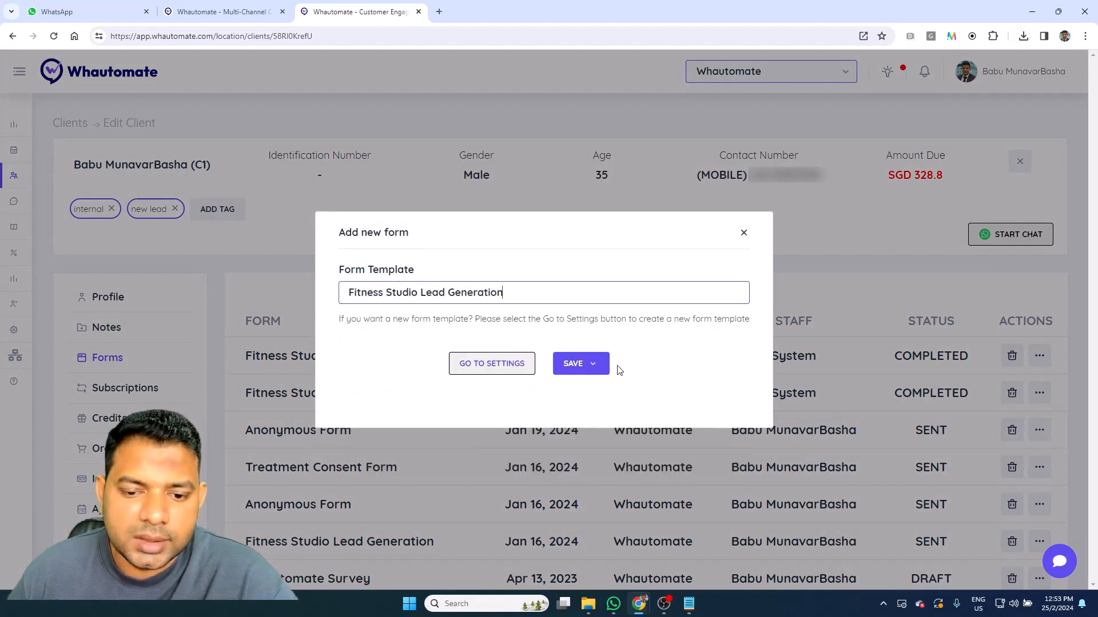
{"action": "left_click", "coordinate": [581, 365]}
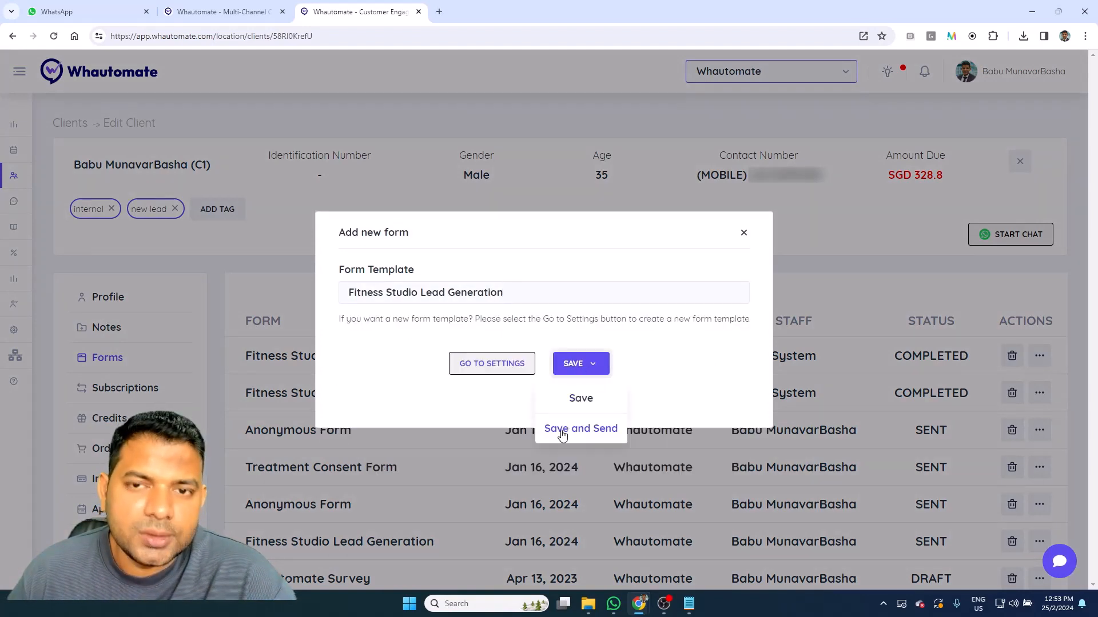
{"action": "left_click", "coordinate": [581, 428]}
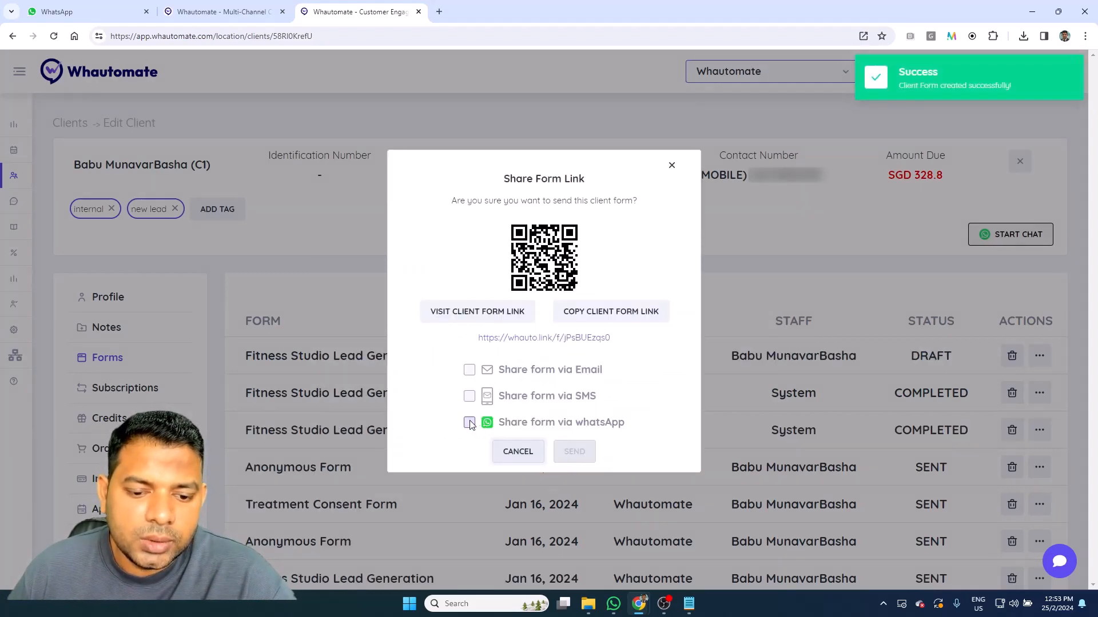
Step: Send the form link to the client via WhatsApp and open that link
{"action": "left_click", "coordinate": [469, 422]}
{"action": "left_click", "coordinate": [589, 455]}
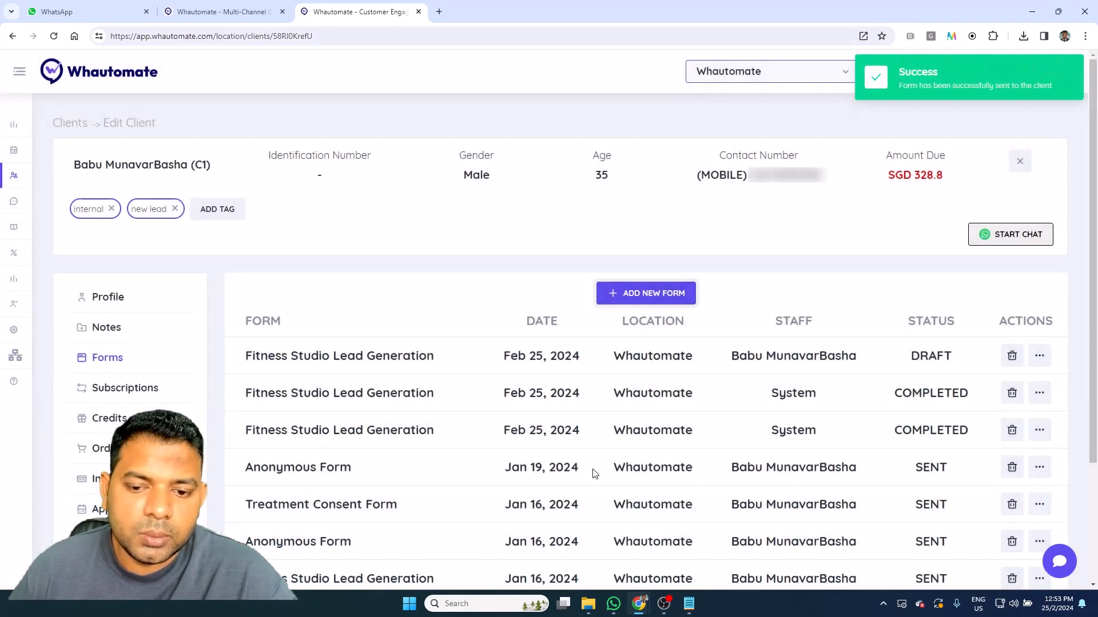
{"action": "left_click", "coordinate": [1039, 360]}
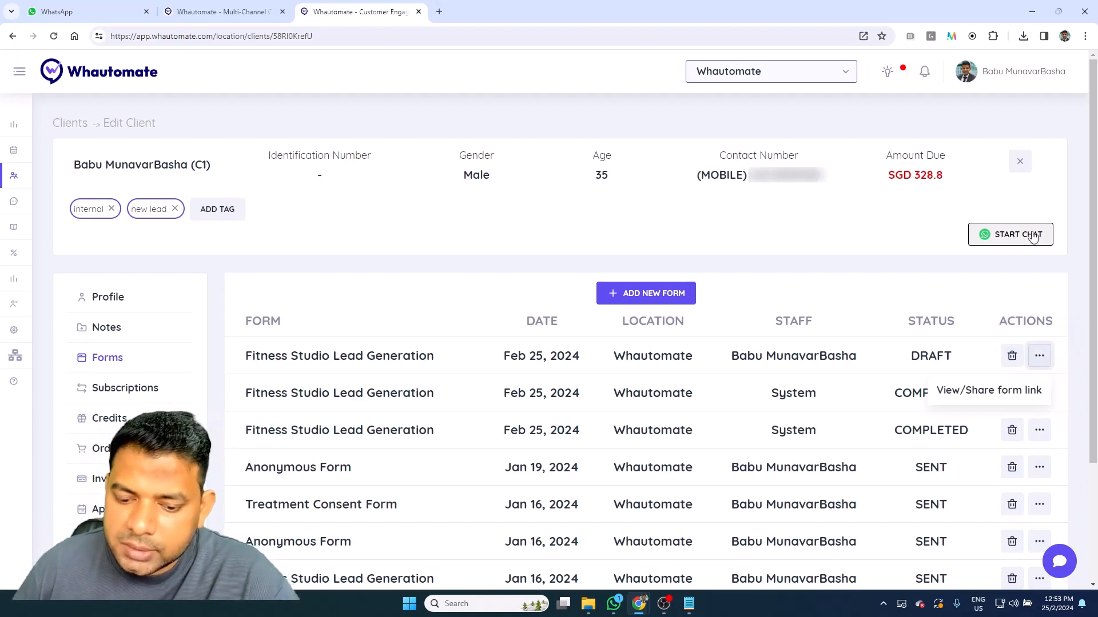
{"action": "left_click", "coordinate": [620, 609]}
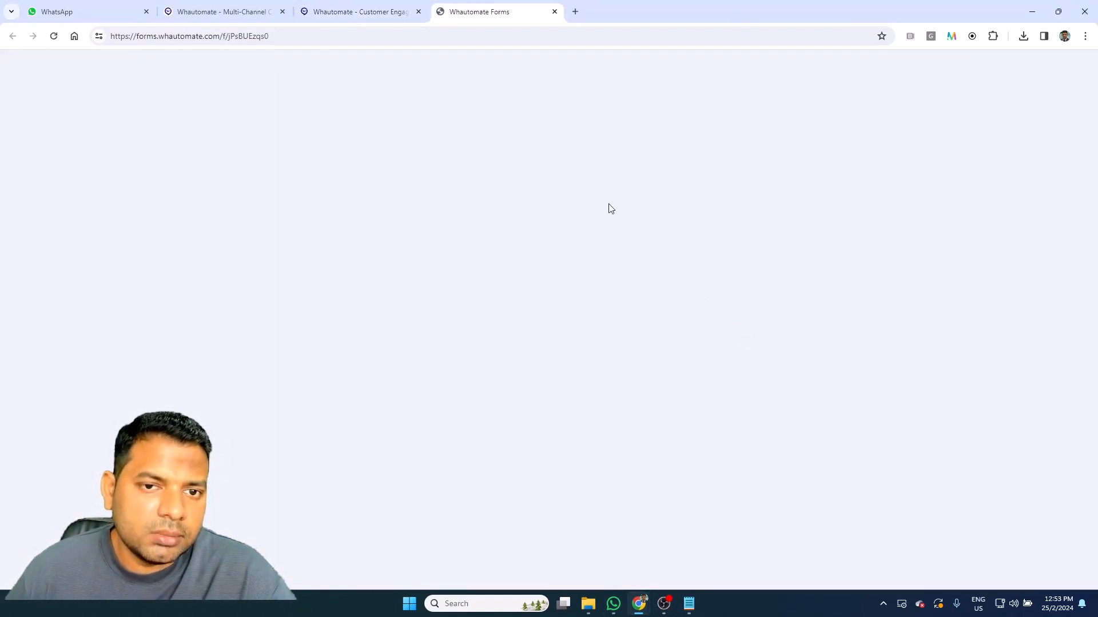
Step: Submit the client's prefilled form with Weight Loss, Cardio and Morning availability, then return to their record
{"action": "scroll", "coordinate": [369, 311], "scroll_direction": "down", "scroll_amount": 4}
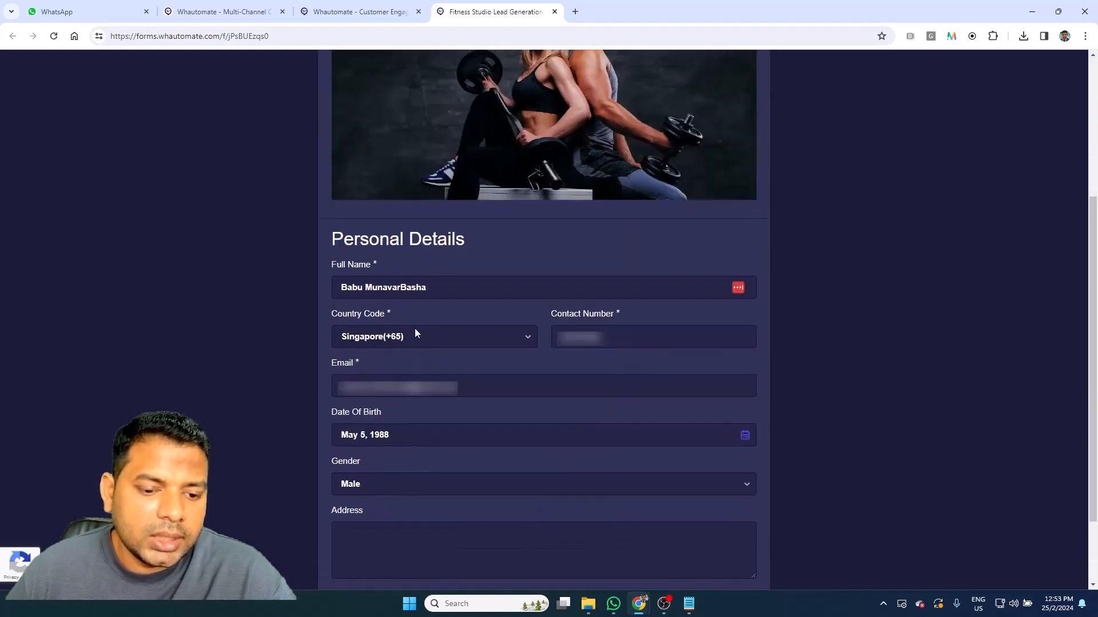
{"action": "scroll", "coordinate": [357, 335], "scroll_direction": "down", "scroll_amount": 2}
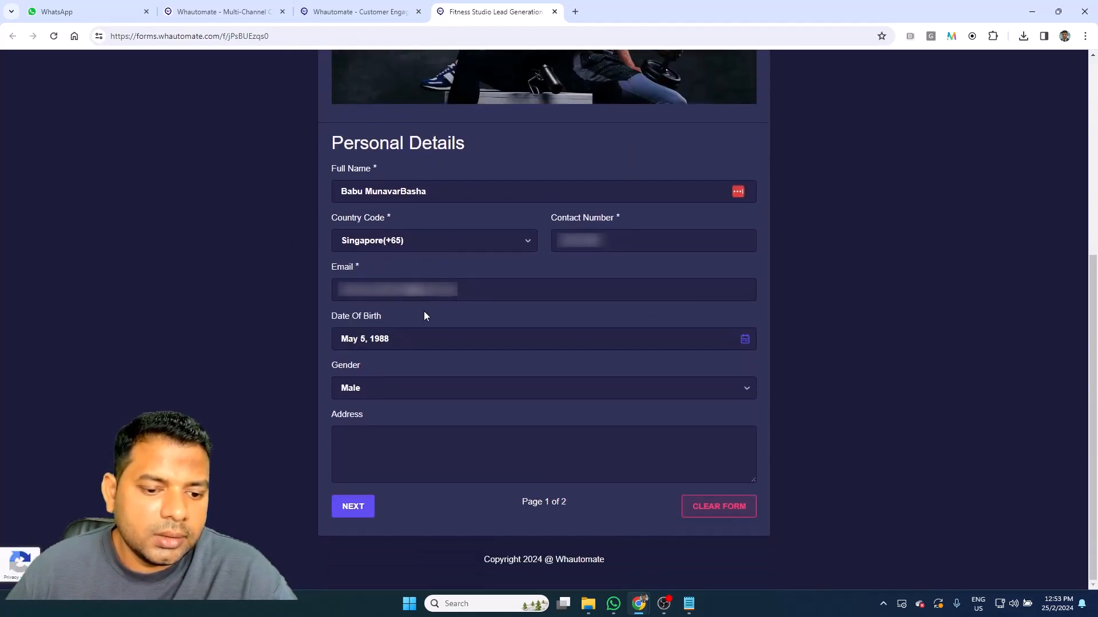
{"action": "left_click", "coordinate": [342, 507]}
{"action": "scroll", "coordinate": [385, 404], "scroll_direction": "down", "scroll_amount": 4}
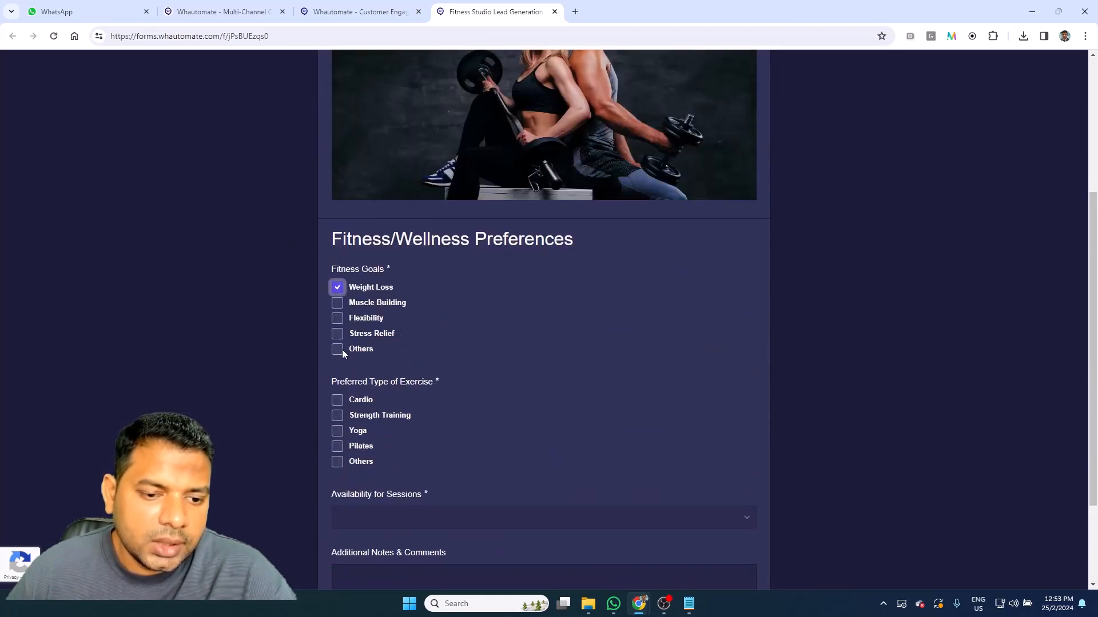
{"action": "left_click", "coordinate": [338, 401]}
{"action": "scroll", "coordinate": [406, 425], "scroll_direction": "down", "scroll_amount": 3}
{"action": "left_click", "coordinate": [412, 391]}
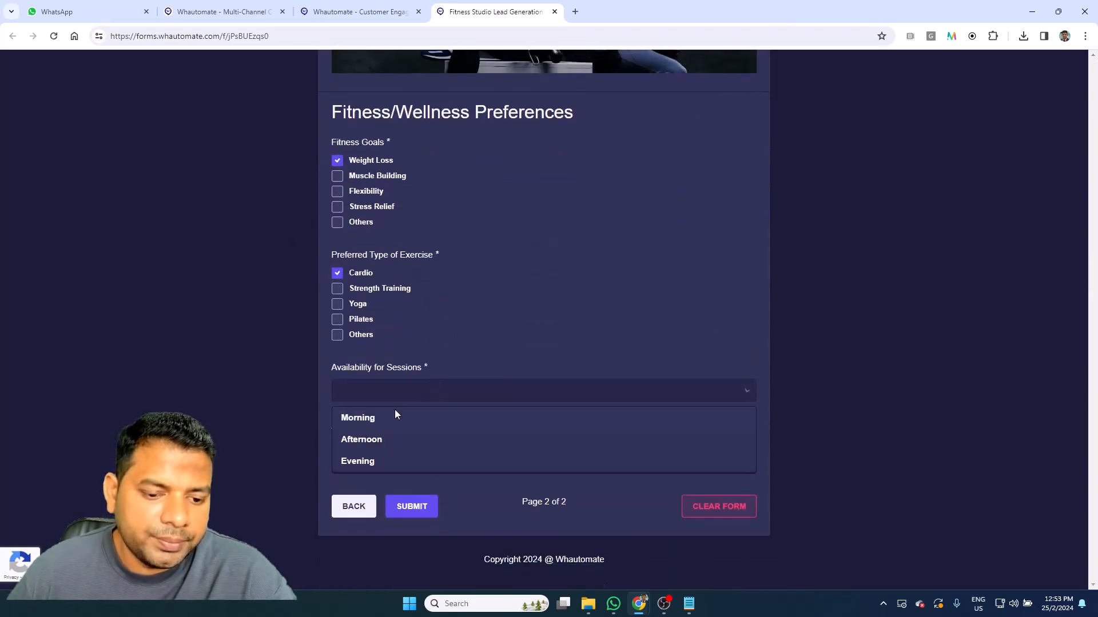
{"action": "left_click", "coordinate": [377, 417]}
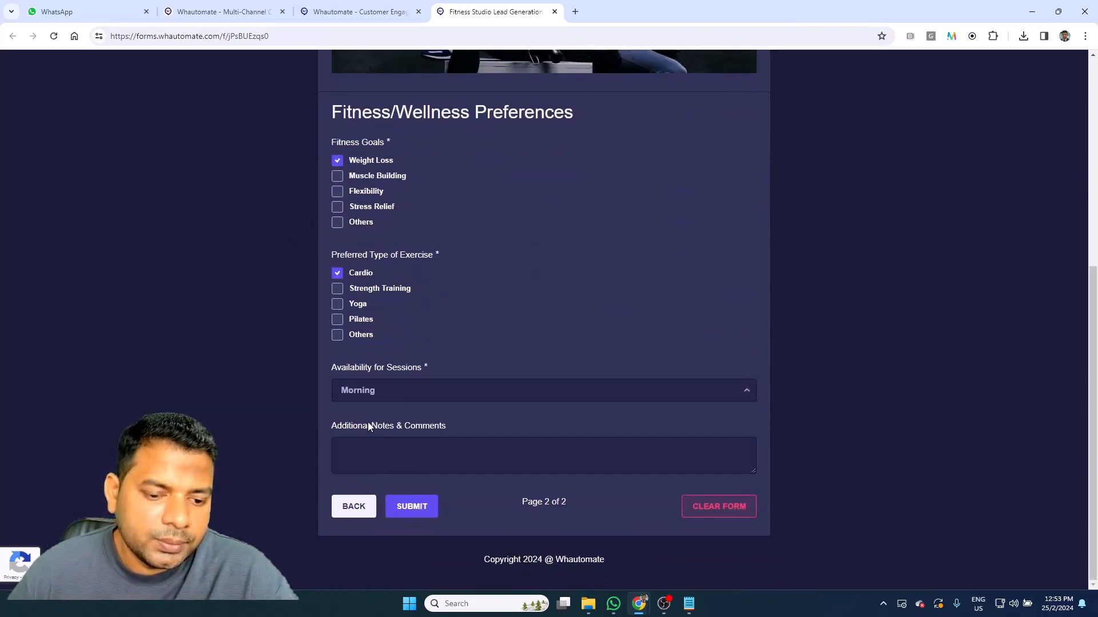
{"action": "left_click", "coordinate": [412, 507]}
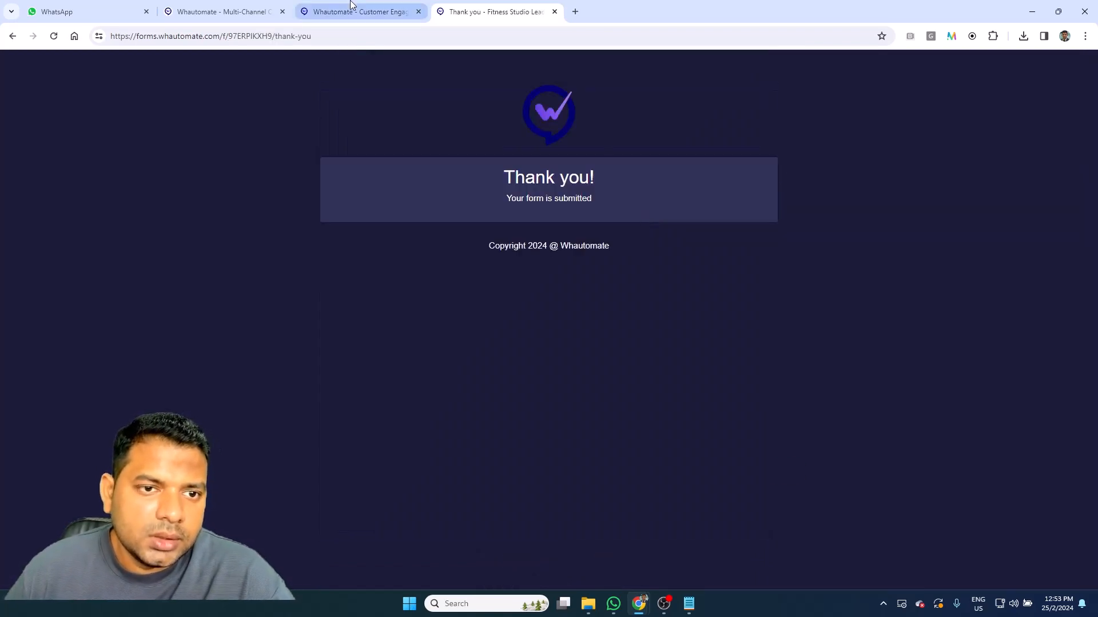
{"action": "left_click", "coordinate": [355, 12]}
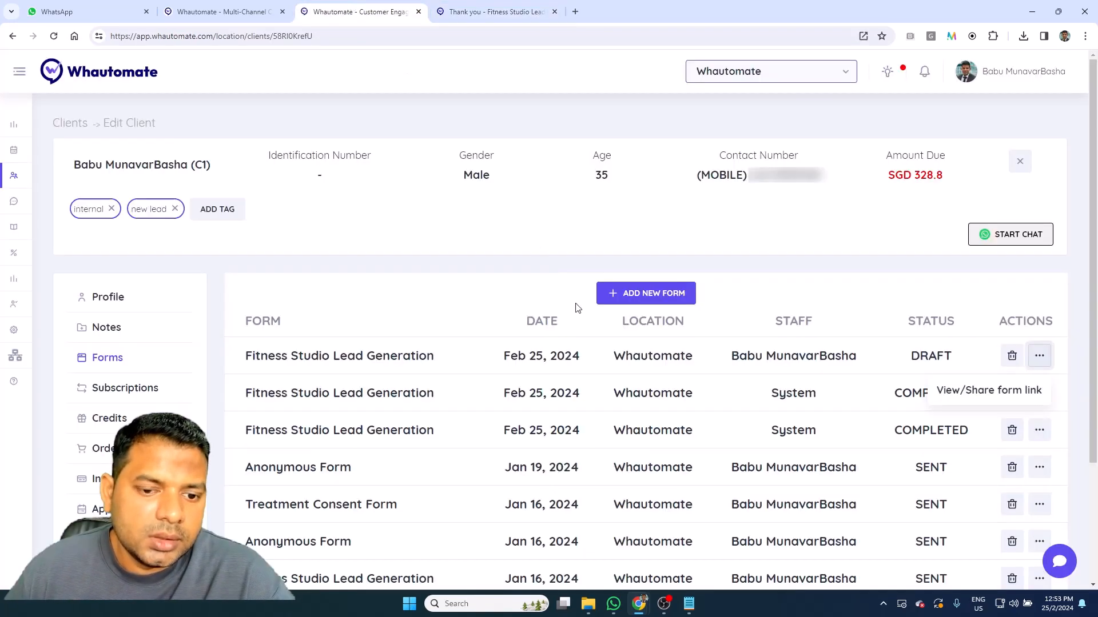
Step: Reload the client page and check that the latest form shows COMPLETED
{"action": "left_click", "coordinate": [365, 35]}
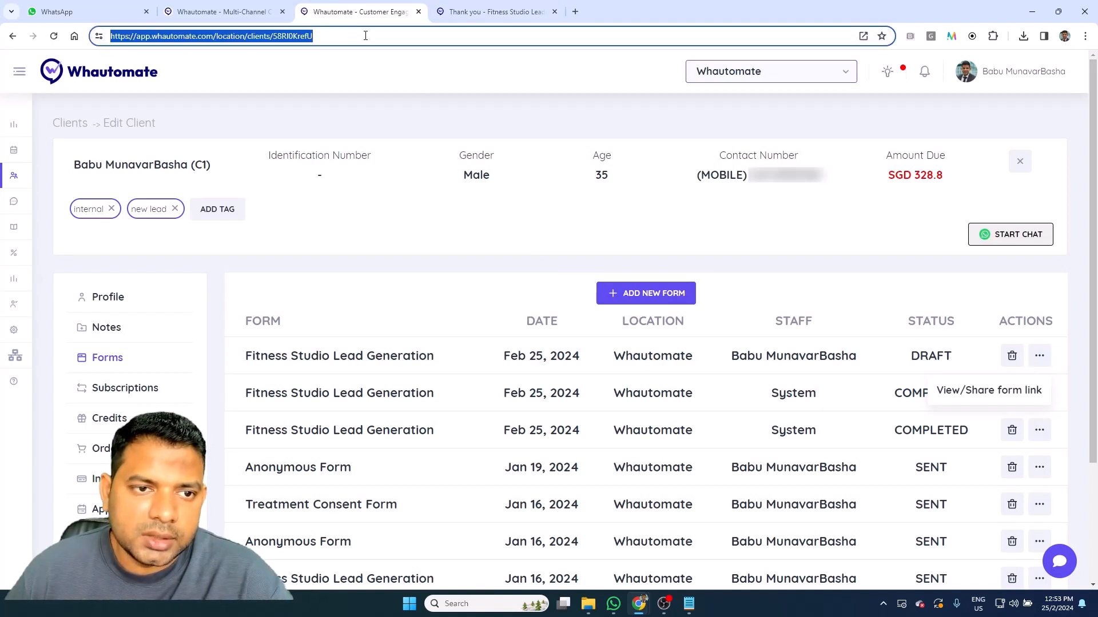
{"action": "key", "text": "Return"}
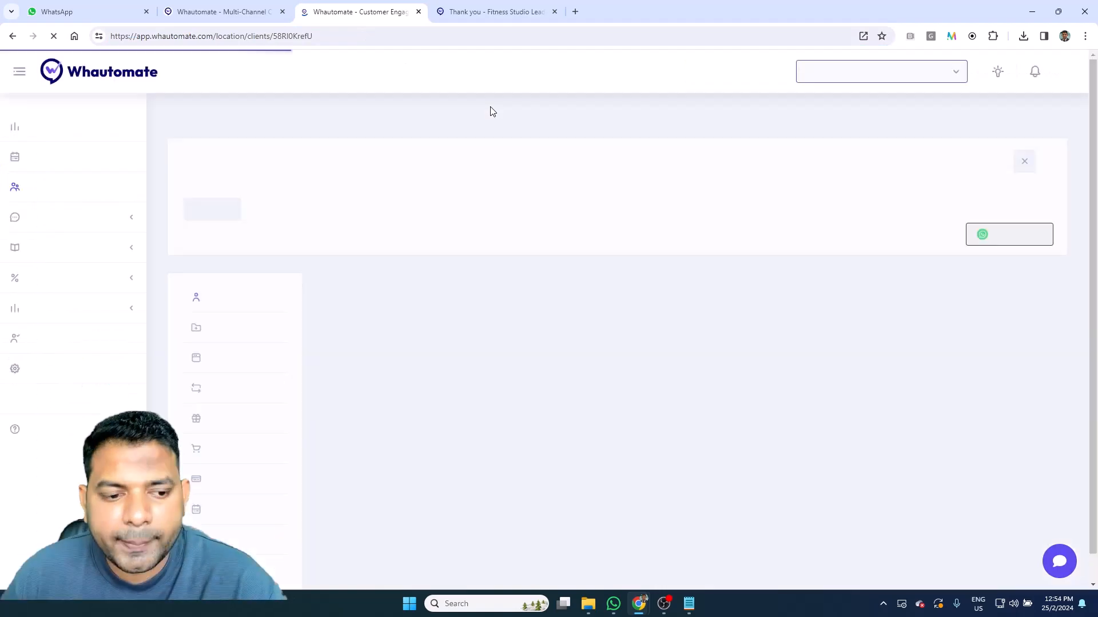
{"action": "left_click", "coordinate": [226, 360]}
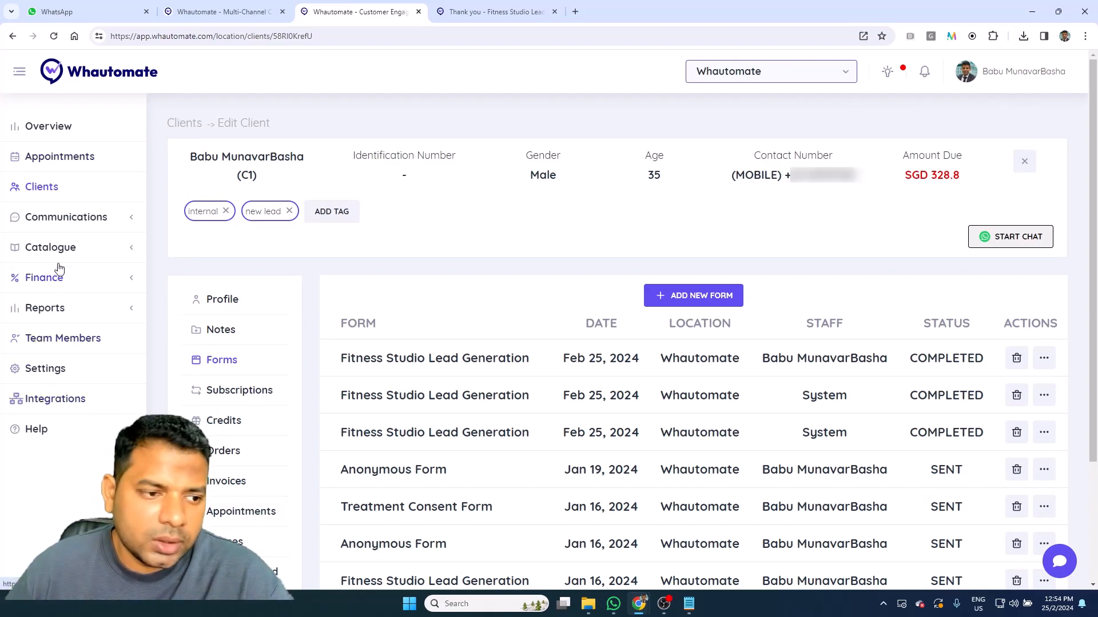
Step: Go to Communications > Automations and start a new rule with ADD RULE
{"action": "left_click", "coordinate": [72, 220]}
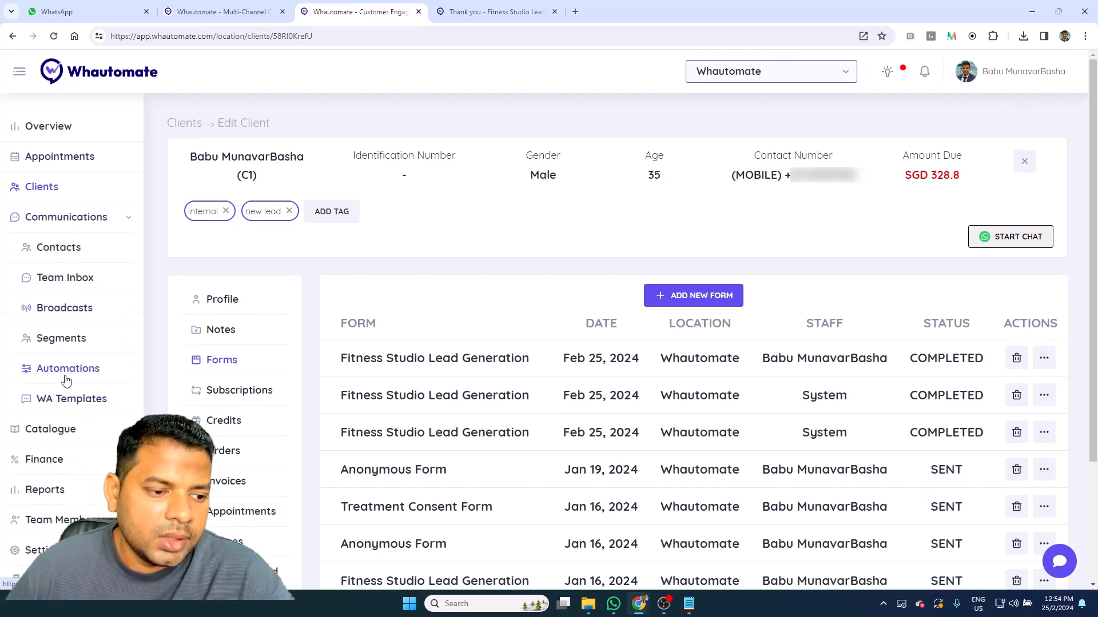
{"action": "left_click", "coordinate": [67, 370]}
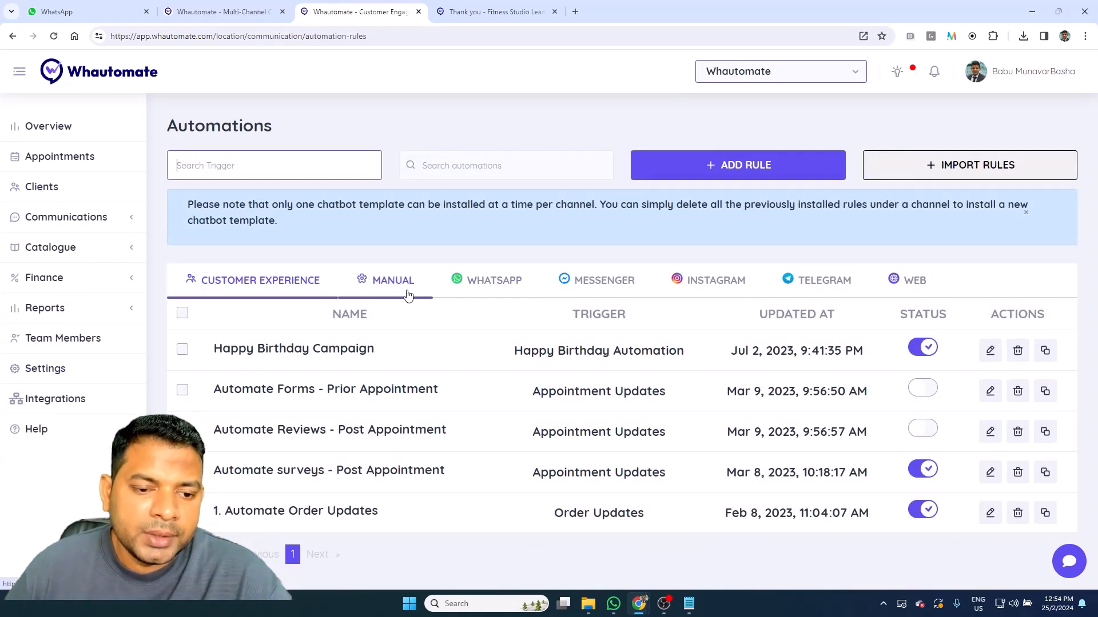
{"action": "left_click", "coordinate": [751, 174]}
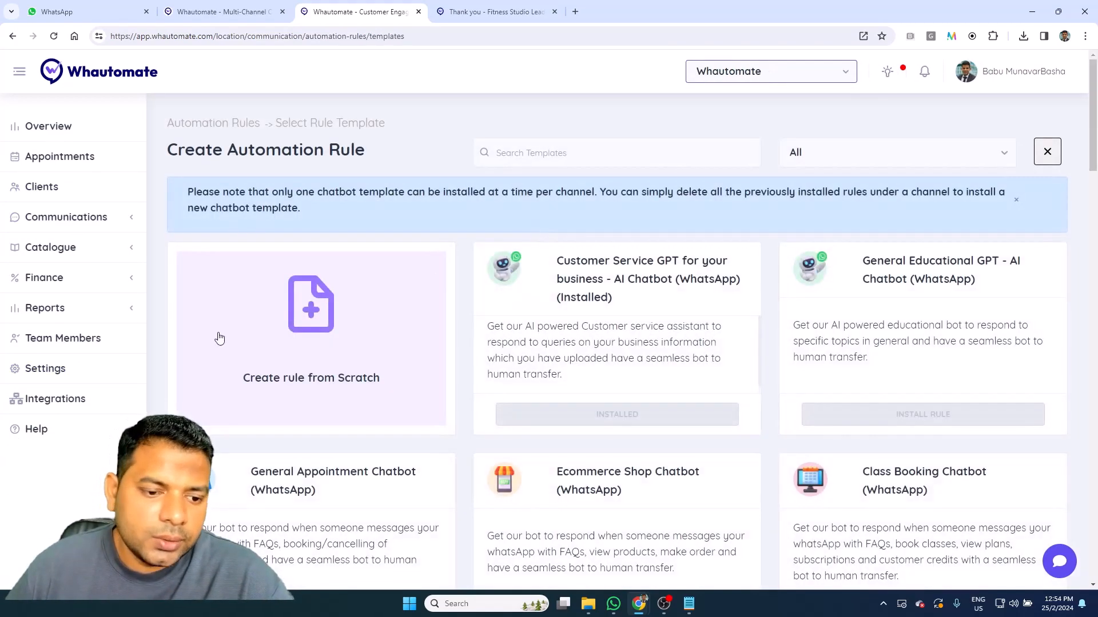
Step: Create a rule from scratch with the trigger When a Client Completes a Form
{"action": "left_click", "coordinate": [219, 338]}
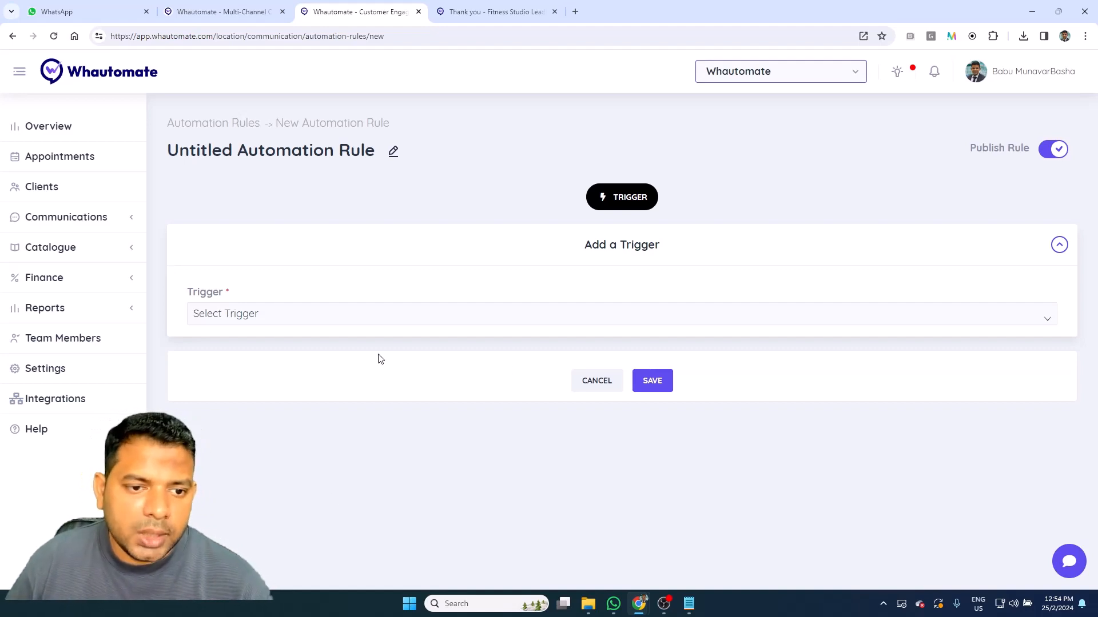
{"action": "left_click", "coordinate": [413, 317]}
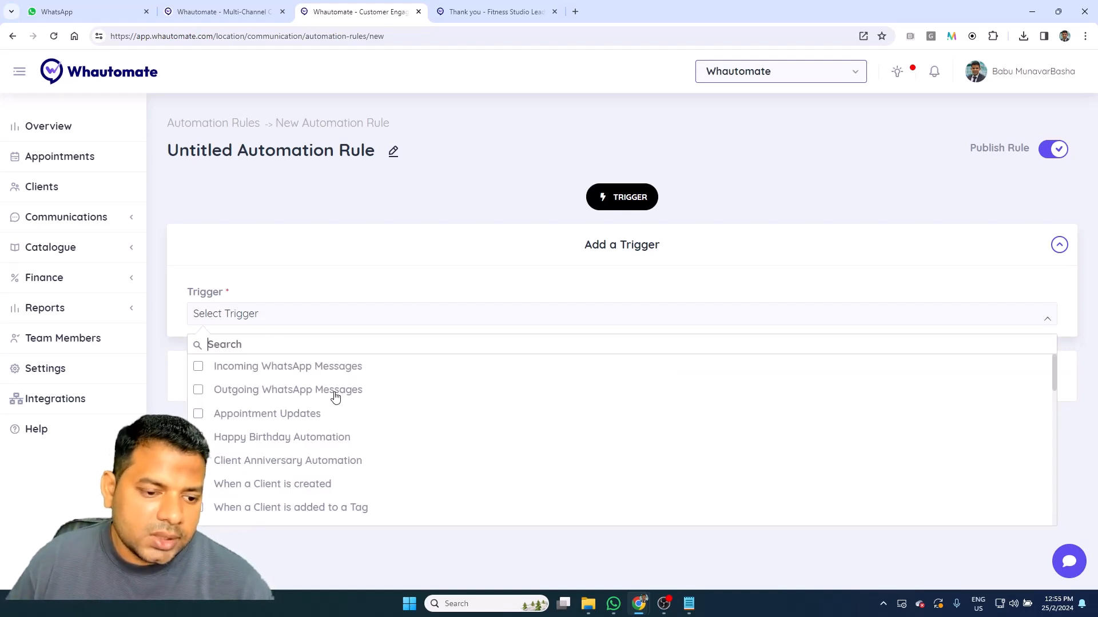
{"action": "scroll", "coordinate": [402, 407], "scroll_direction": "down", "scroll_amount": 1}
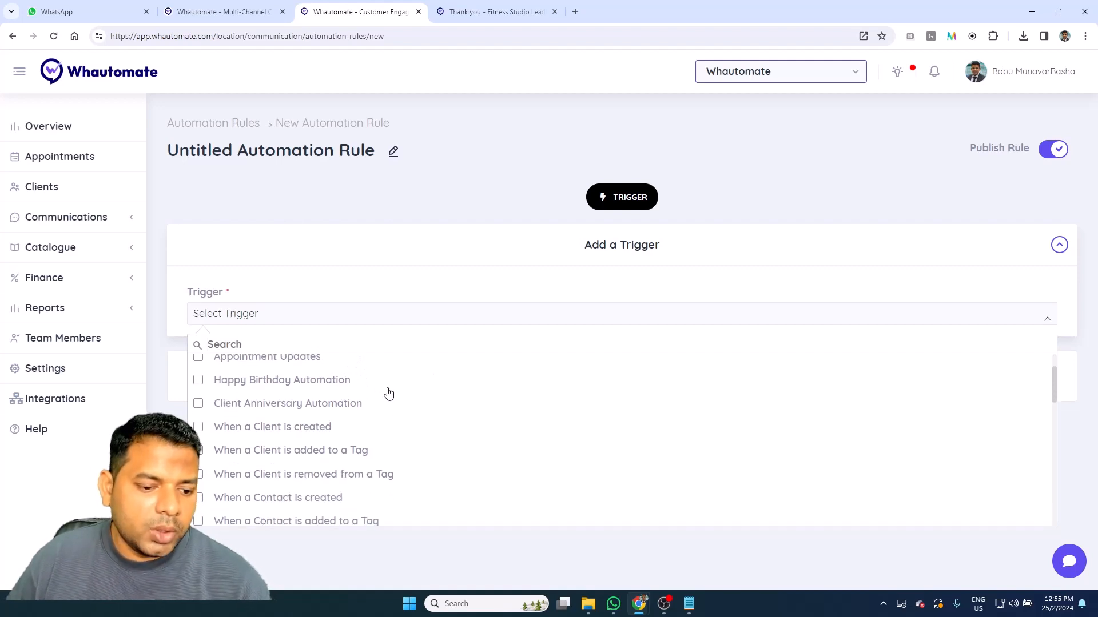
{"action": "scroll", "coordinate": [452, 394], "scroll_direction": "down", "scroll_amount": 3}
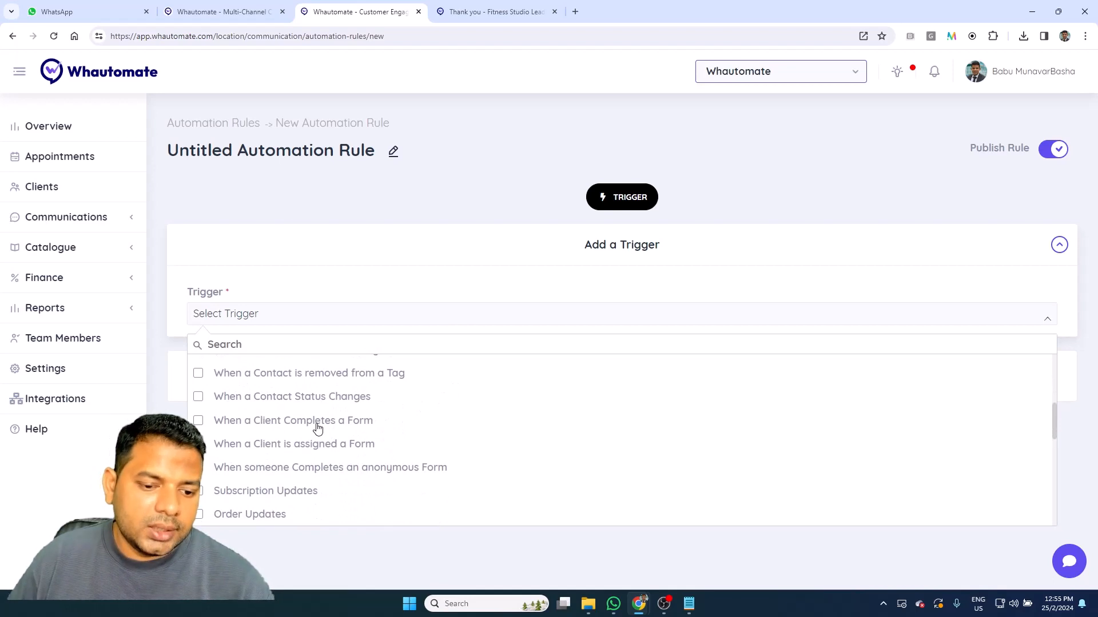
{"action": "left_click", "coordinate": [318, 427]}
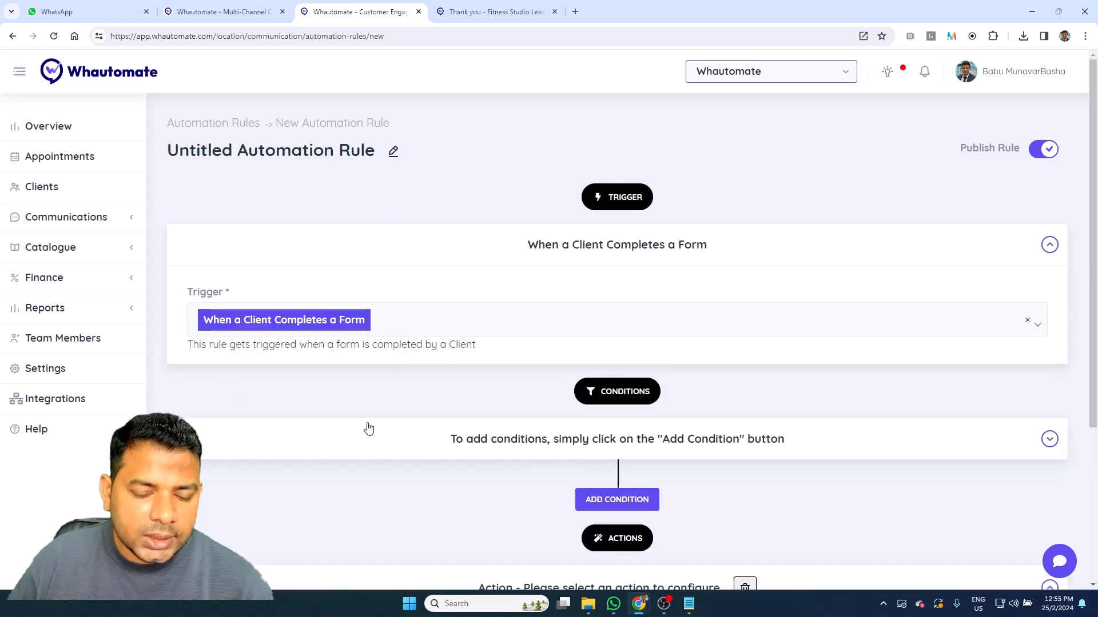
Step: Add a condition: Form Template is part of Fitness Studio Lead Generation
{"action": "left_click", "coordinate": [618, 499]}
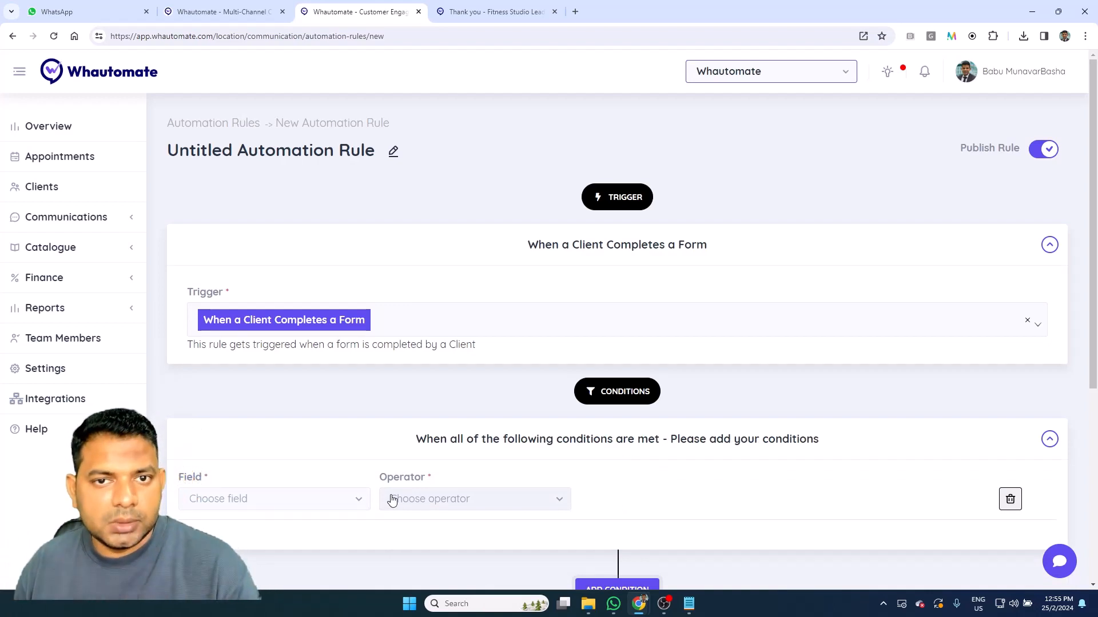
{"action": "left_click", "coordinate": [314, 499]}
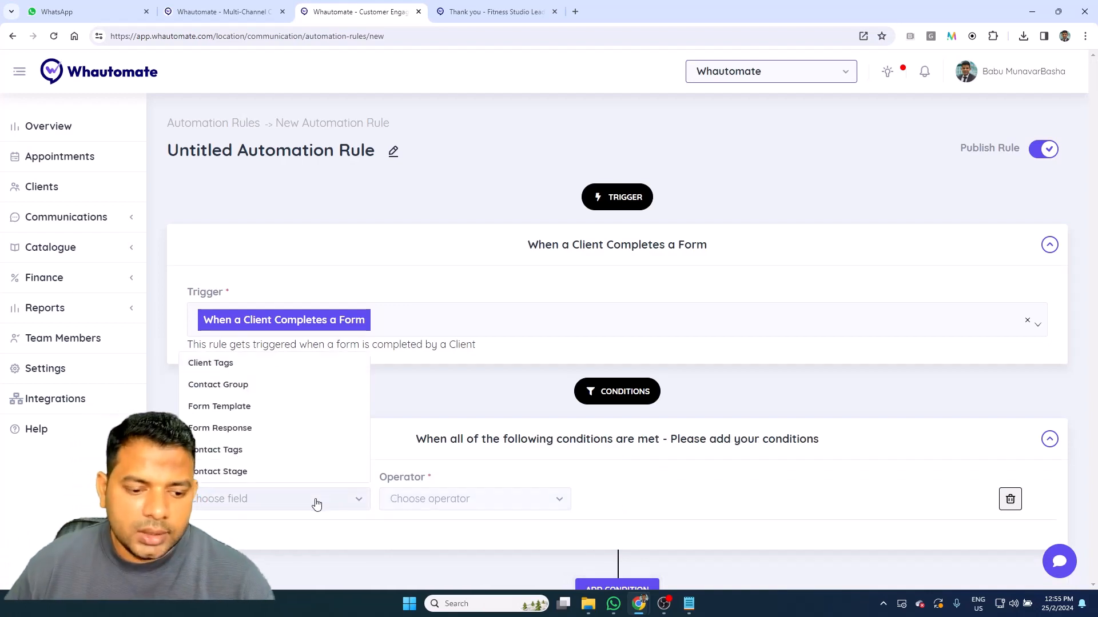
{"action": "left_click", "coordinate": [270, 411]}
{"action": "left_click", "coordinate": [465, 499]}
{"action": "left_click", "coordinate": [463, 524]}
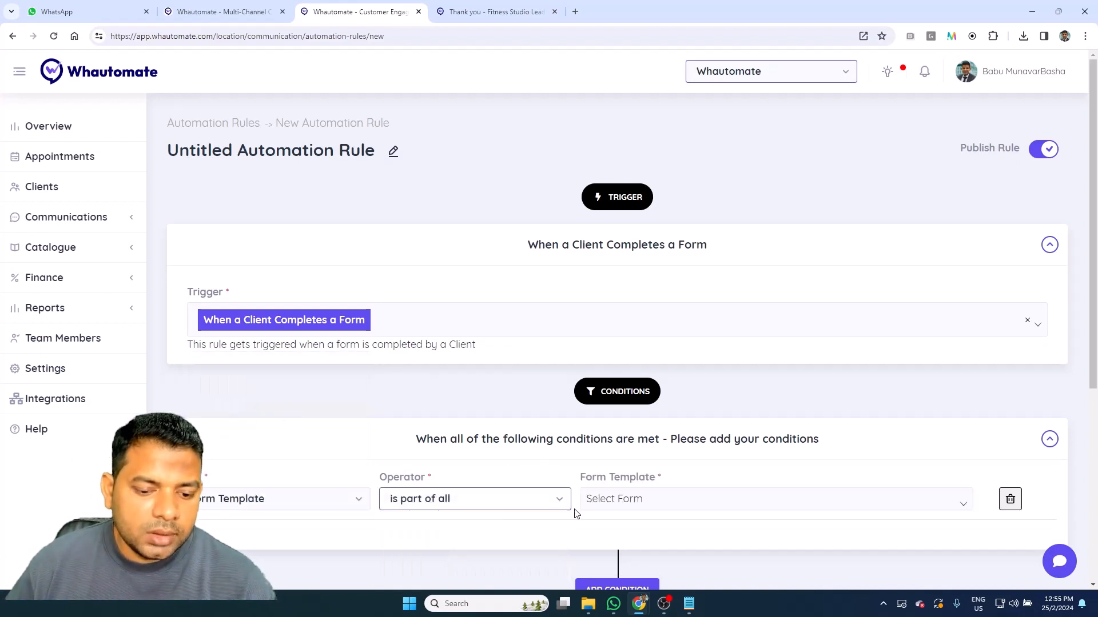
{"action": "left_click", "coordinate": [652, 500]}
{"action": "left_click", "coordinate": [832, 331]}
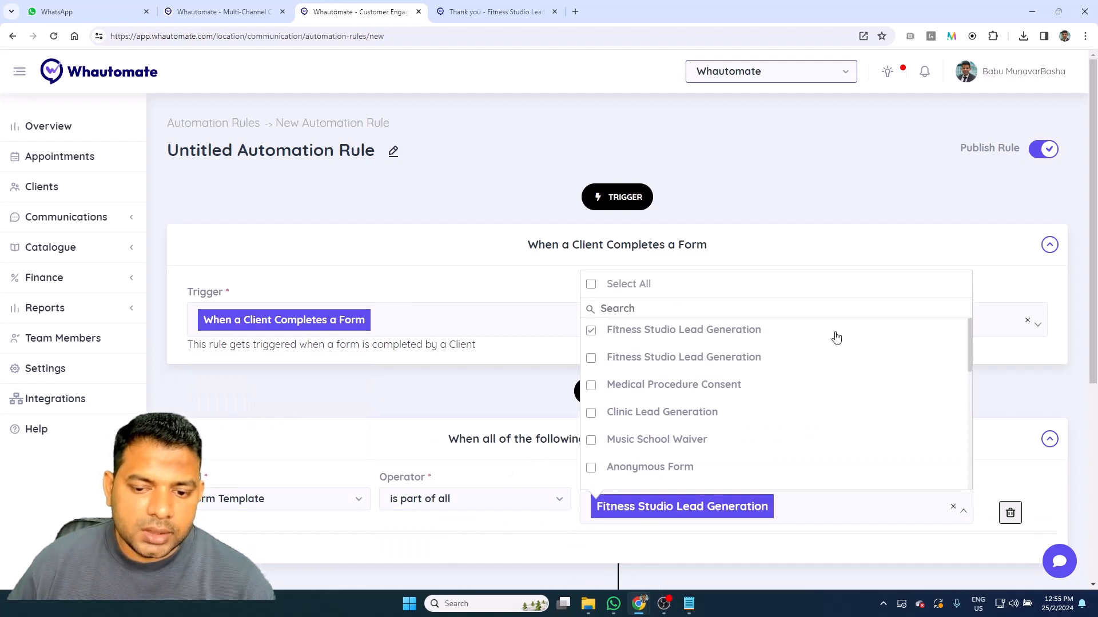
{"action": "left_click", "coordinate": [843, 533]}
{"action": "scroll", "coordinate": [842, 533], "scroll_direction": "down", "scroll_amount": 1}
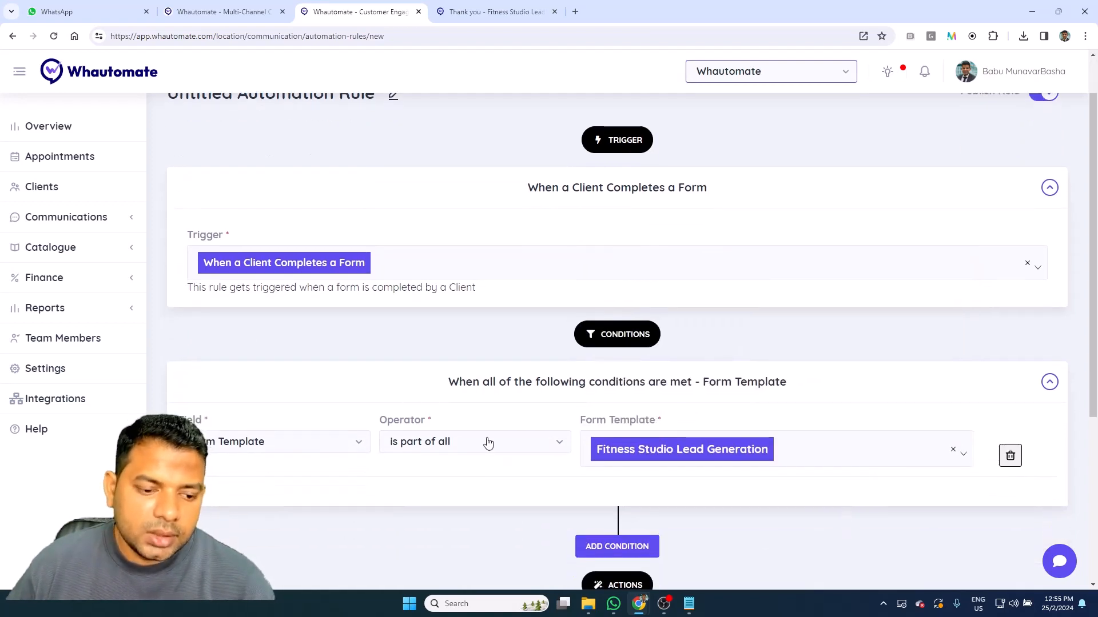
Step: Add a Form Response condition: Fitness Studio Lead Generation's Fitness Goals equals Weight Loss
{"action": "left_click", "coordinate": [616, 546]}
{"action": "left_click", "coordinate": [255, 523]}
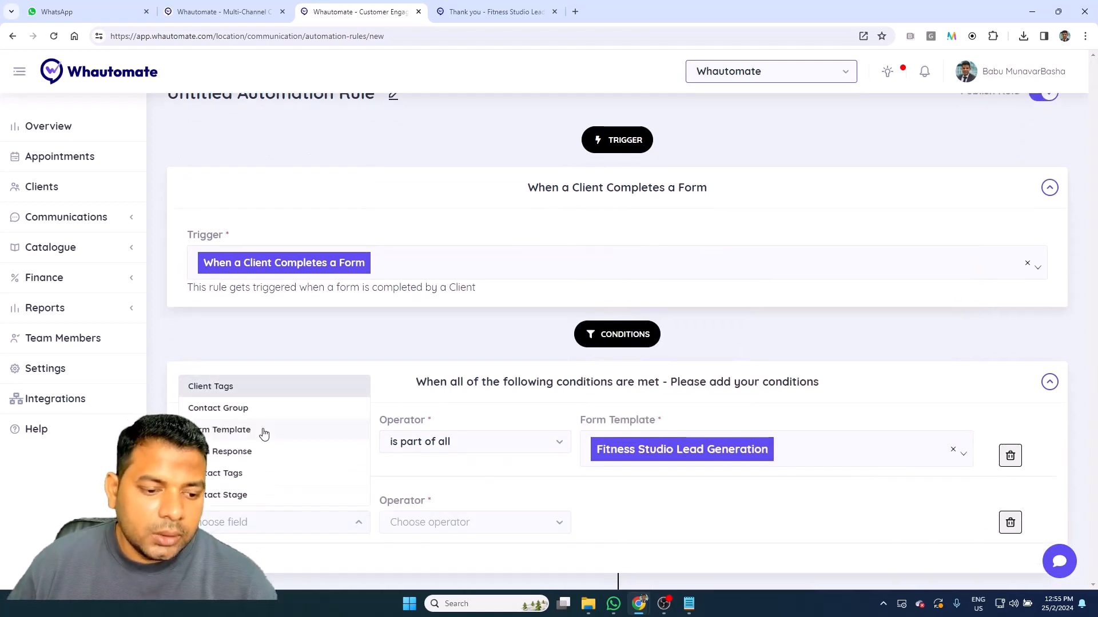
{"action": "left_click", "coordinate": [258, 453]}
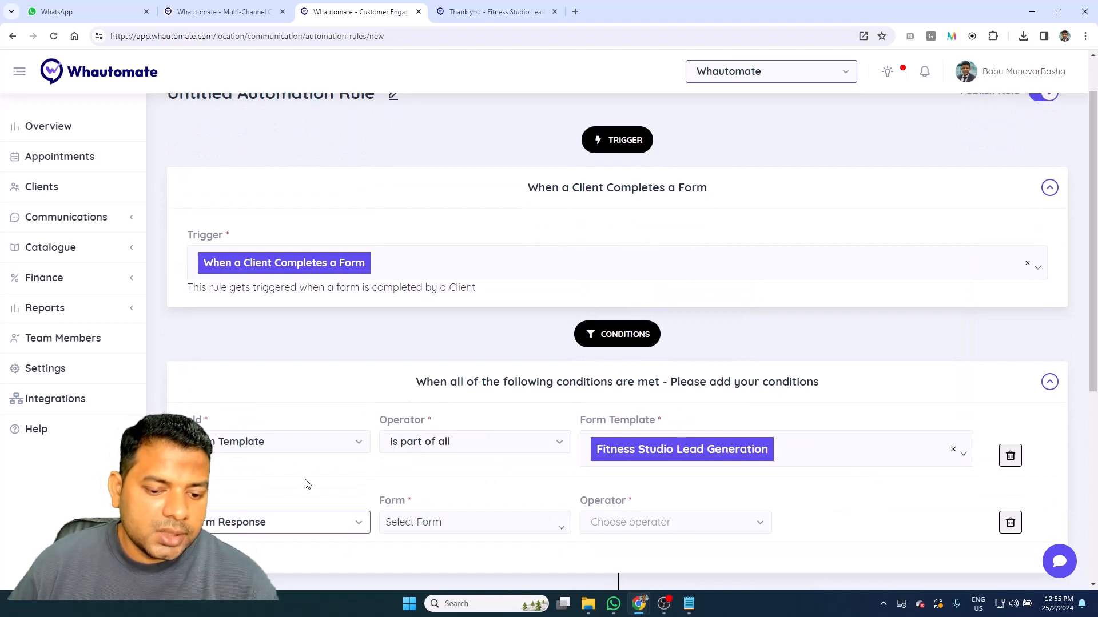
{"action": "left_click", "coordinate": [446, 519]}
{"action": "left_click", "coordinate": [431, 335]}
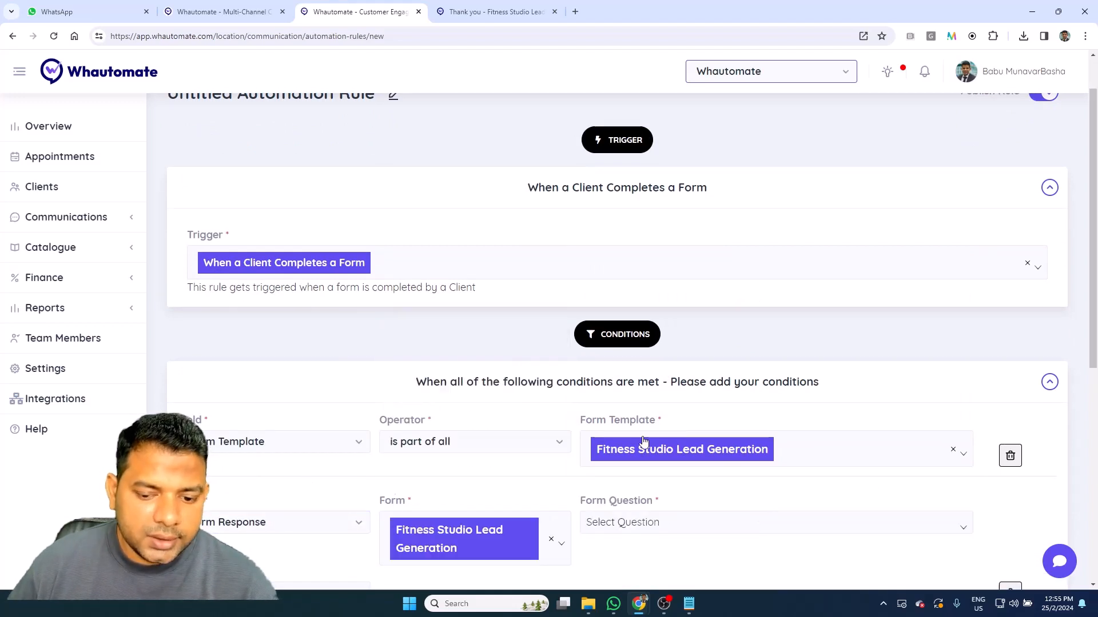
{"action": "left_click", "coordinate": [691, 531]}
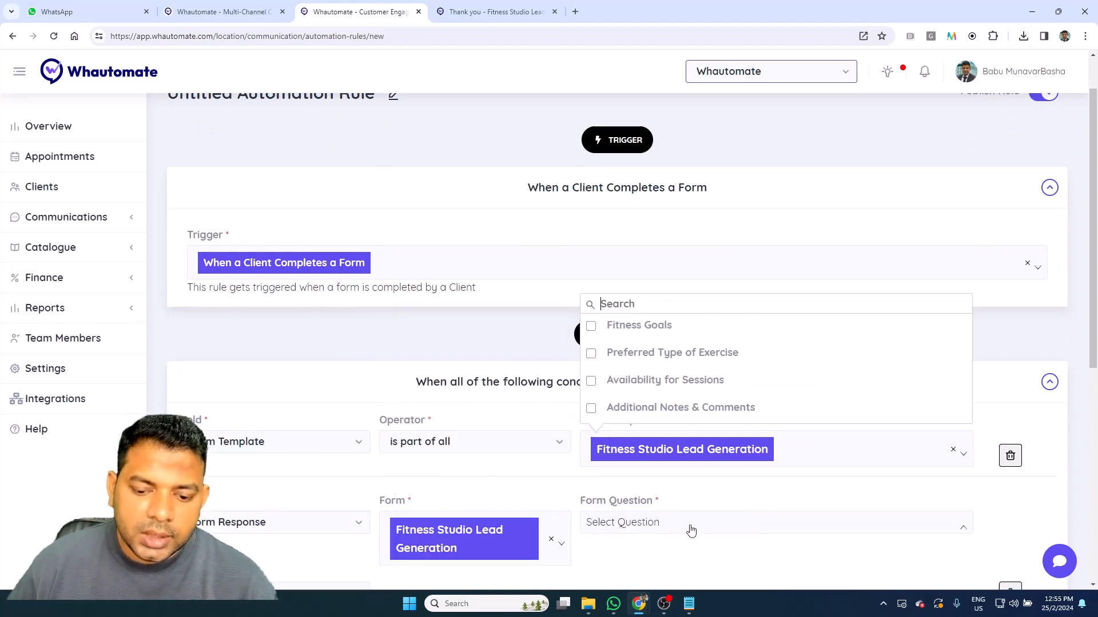
{"action": "left_click", "coordinate": [674, 327]}
{"action": "scroll", "coordinate": [663, 385], "scroll_direction": "down", "scroll_amount": 5}
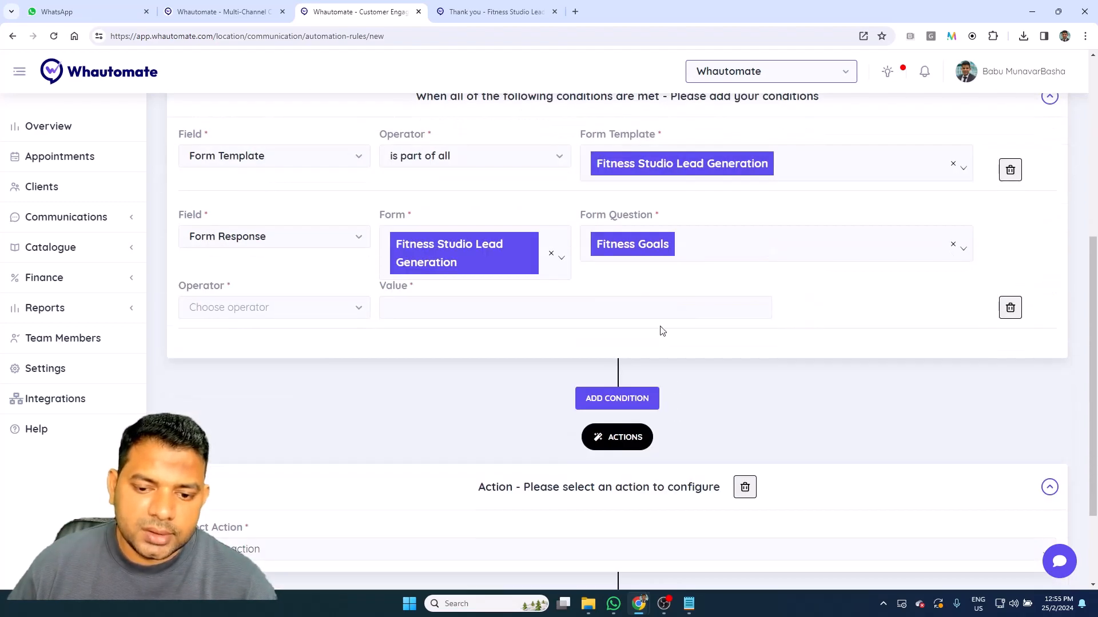
{"action": "left_click", "coordinate": [294, 309]}
{"action": "left_click", "coordinate": [234, 335]}
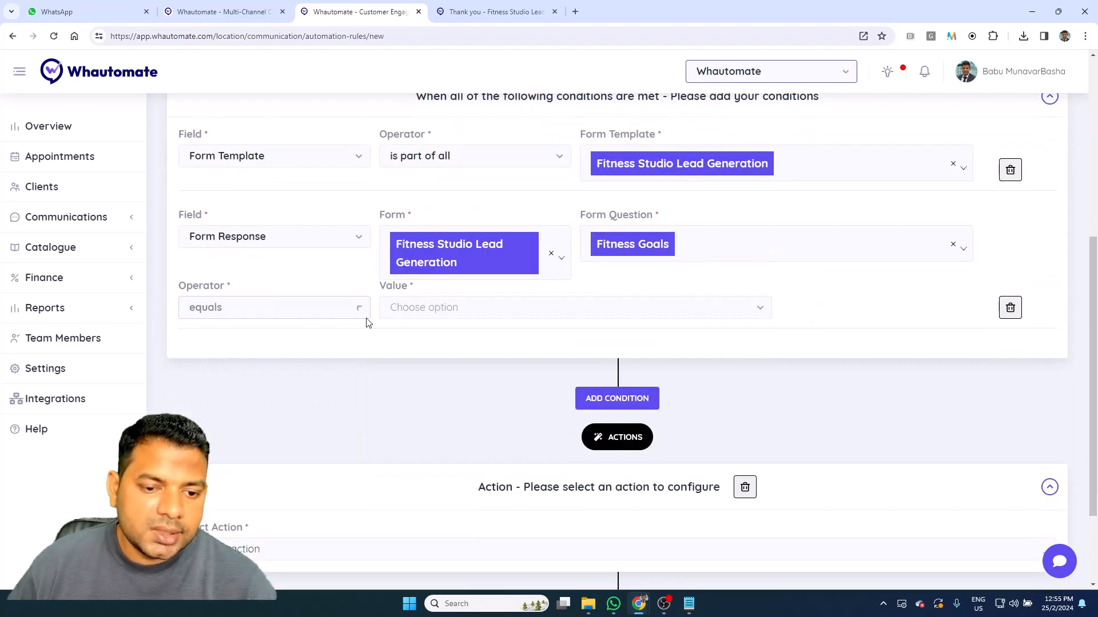
{"action": "left_click", "coordinate": [401, 314]}
{"action": "left_click", "coordinate": [448, 337]}
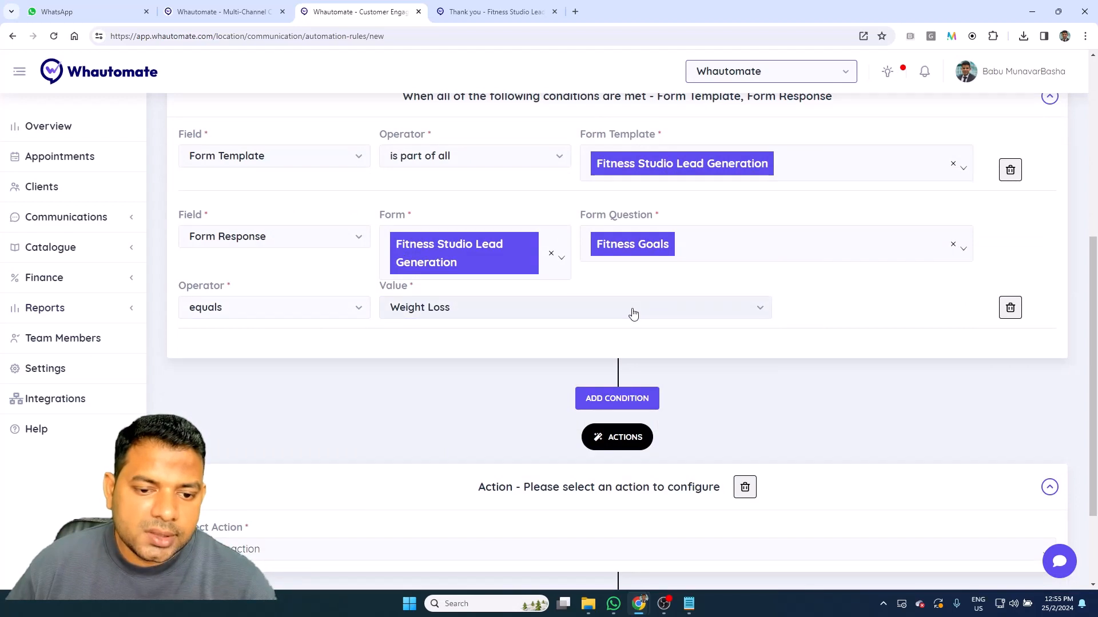
{"action": "scroll", "coordinate": [633, 314], "scroll_direction": "up", "scroll_amount": 2}
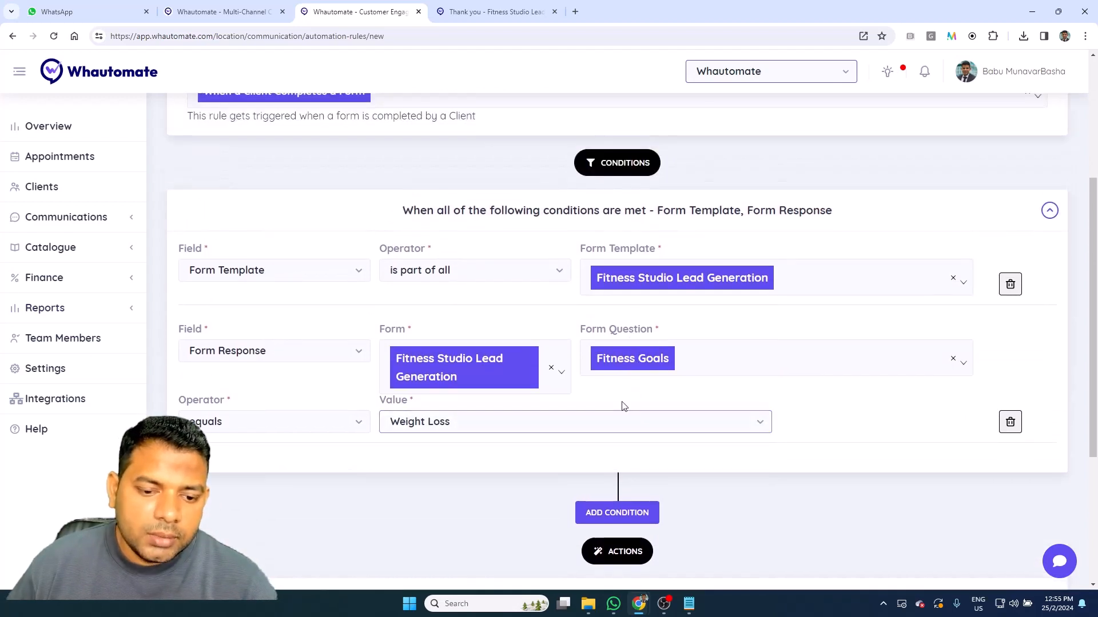
{"action": "scroll", "coordinate": [620, 405], "scroll_direction": "down", "scroll_amount": 1}
{"action": "scroll", "coordinate": [638, 424], "scroll_direction": "down", "scroll_amount": 3}
Step: Set the first action to Add Client Tags
{"action": "left_click", "coordinate": [488, 439]}
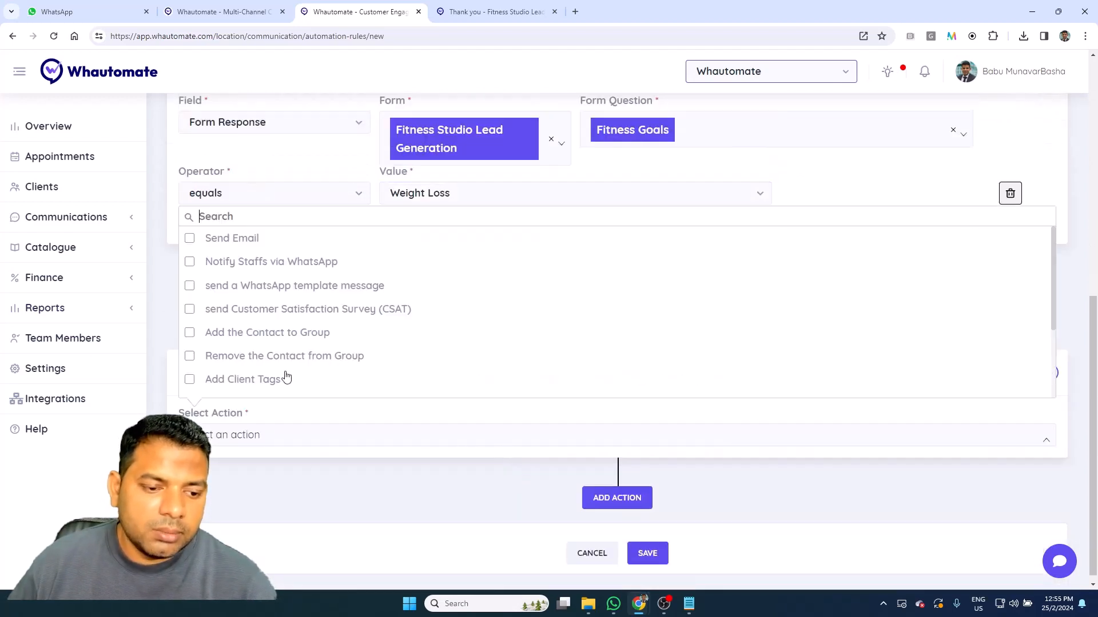
{"action": "scroll", "coordinate": [262, 326], "scroll_direction": "down", "scroll_amount": 2}
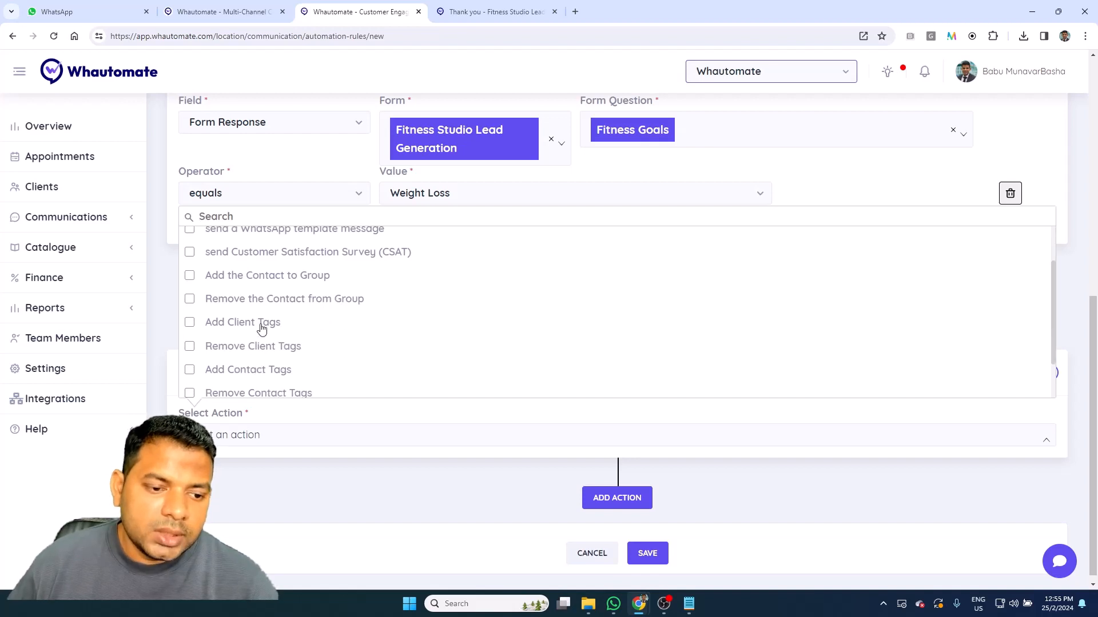
{"action": "left_click", "coordinate": [263, 324]}
{"action": "left_click", "coordinate": [270, 512]}
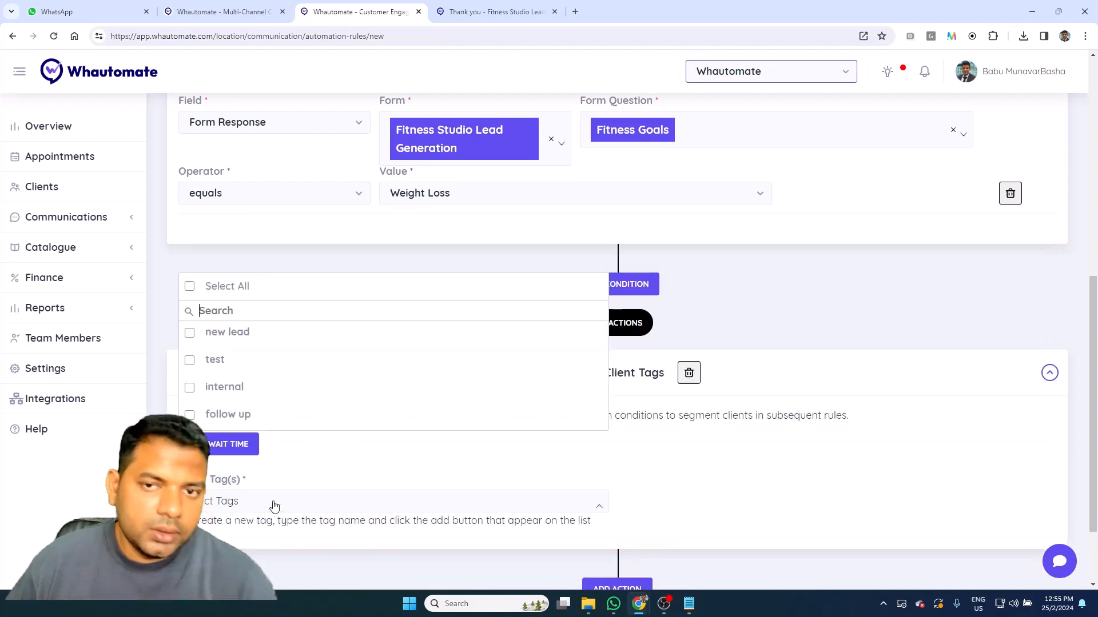
{"action": "left_click", "coordinate": [320, 486]}
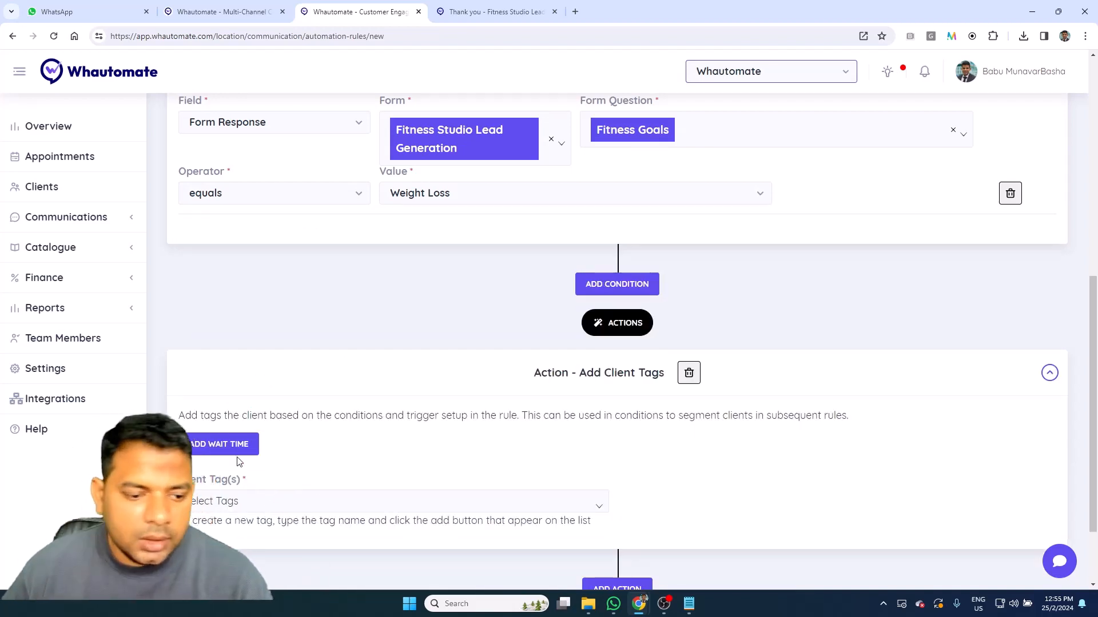
{"action": "scroll", "coordinate": [372, 451], "scroll_direction": "down", "scroll_amount": 2}
Step: Add a Notify Staffs via WhatsApp action with one staff member as recipient
{"action": "left_click", "coordinate": [618, 489]}
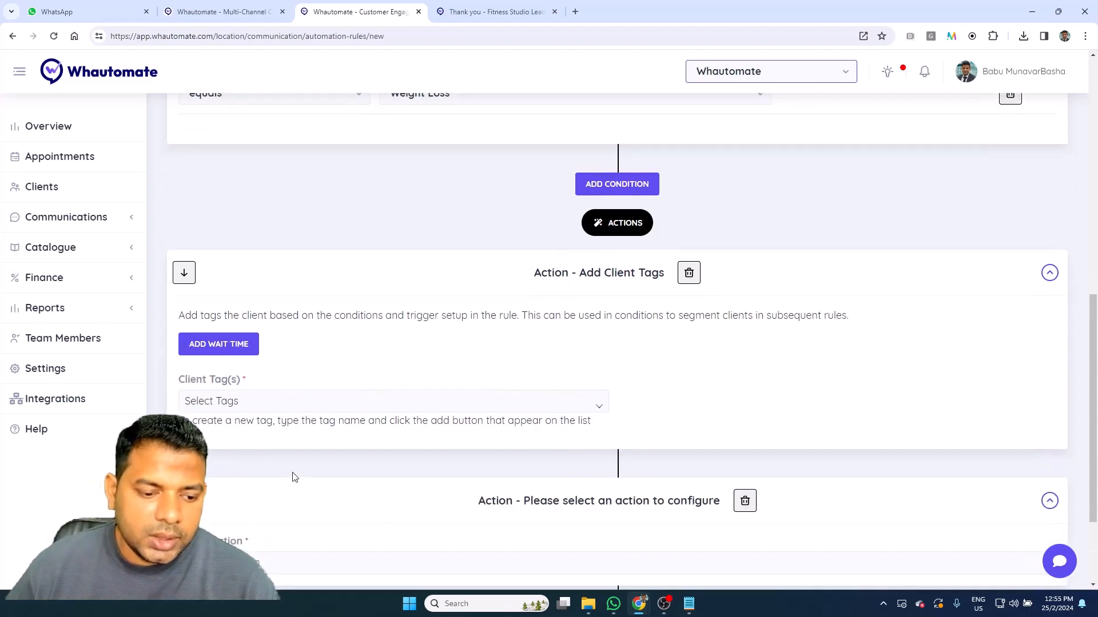
{"action": "scroll", "coordinate": [285, 457], "scroll_direction": "down", "scroll_amount": 2}
{"action": "left_click", "coordinate": [278, 434]}
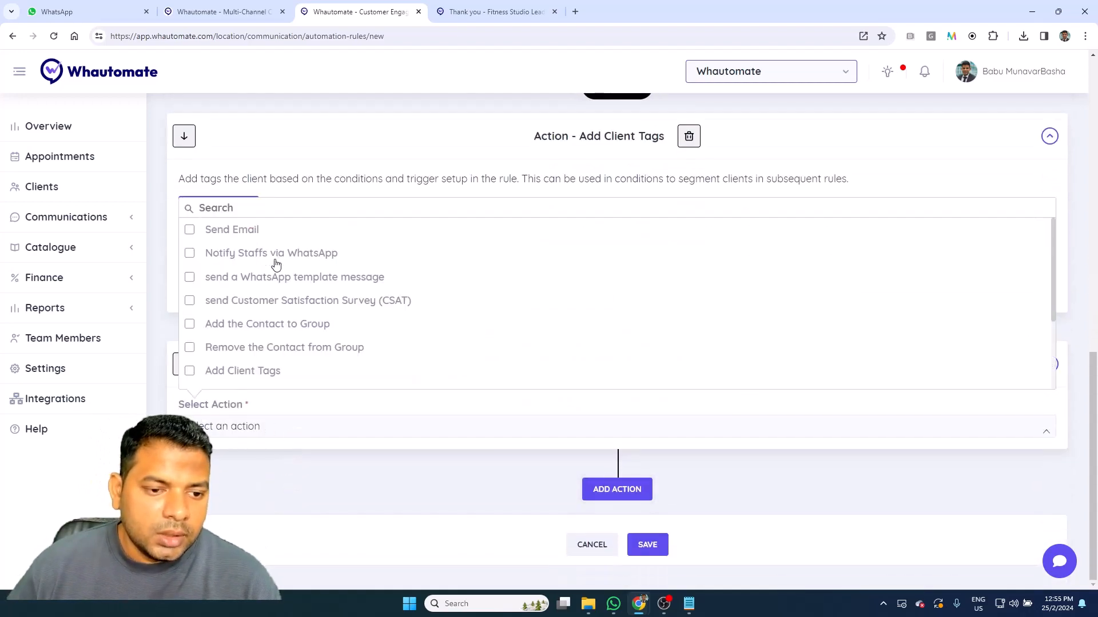
{"action": "left_click", "coordinate": [273, 254]}
{"action": "scroll", "coordinate": [457, 343], "scroll_direction": "down", "scroll_amount": 2}
{"action": "left_click", "coordinate": [235, 346]}
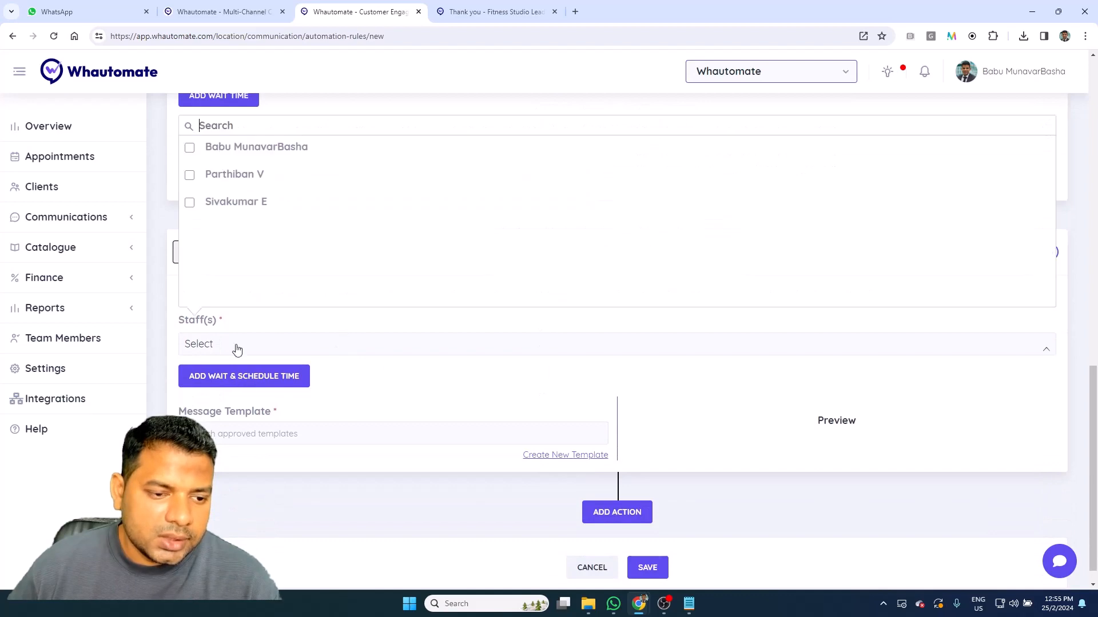
{"action": "left_click", "coordinate": [250, 159]}
{"action": "left_click", "coordinate": [417, 440]}
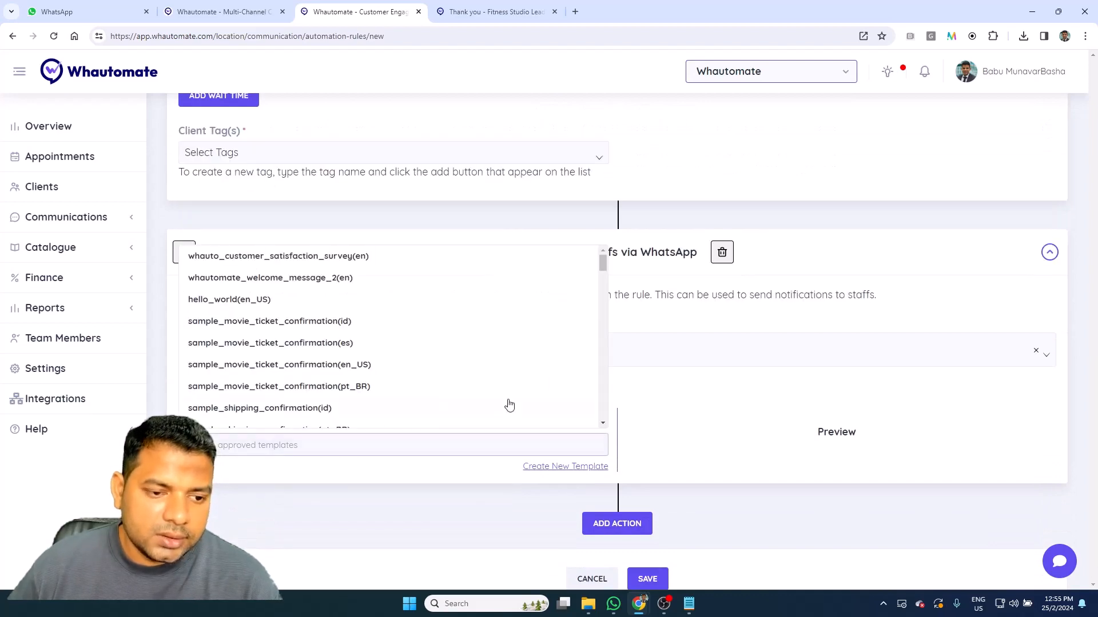
Step: Add a third action that sends a WhatsApp template message
{"action": "left_click", "coordinate": [637, 538]}
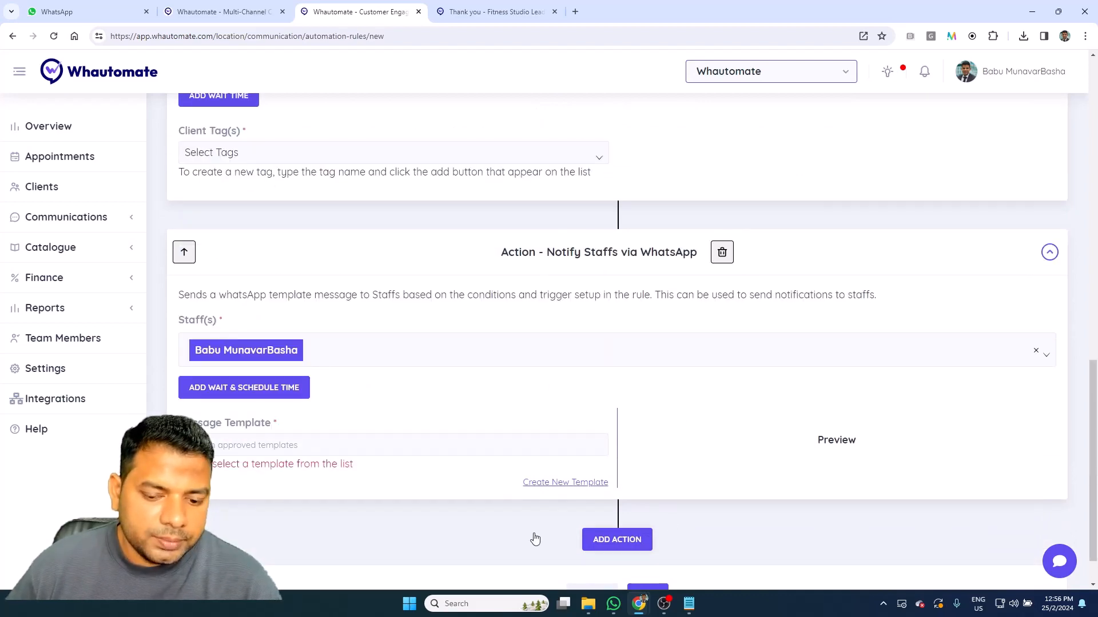
{"action": "left_click", "coordinate": [359, 442]}
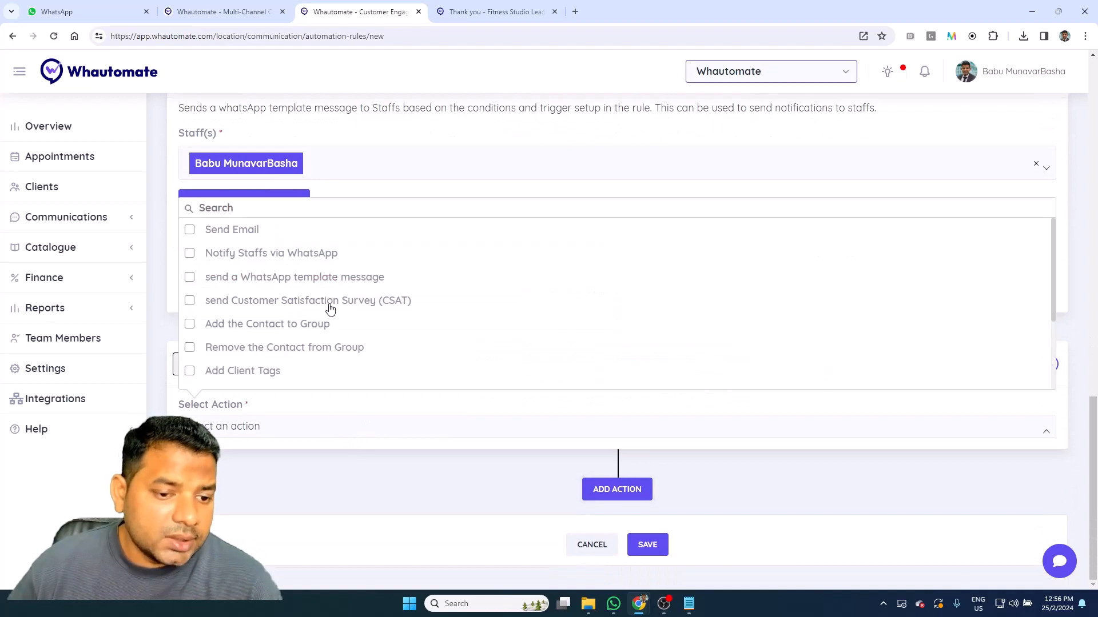
{"action": "left_click", "coordinate": [346, 276]}
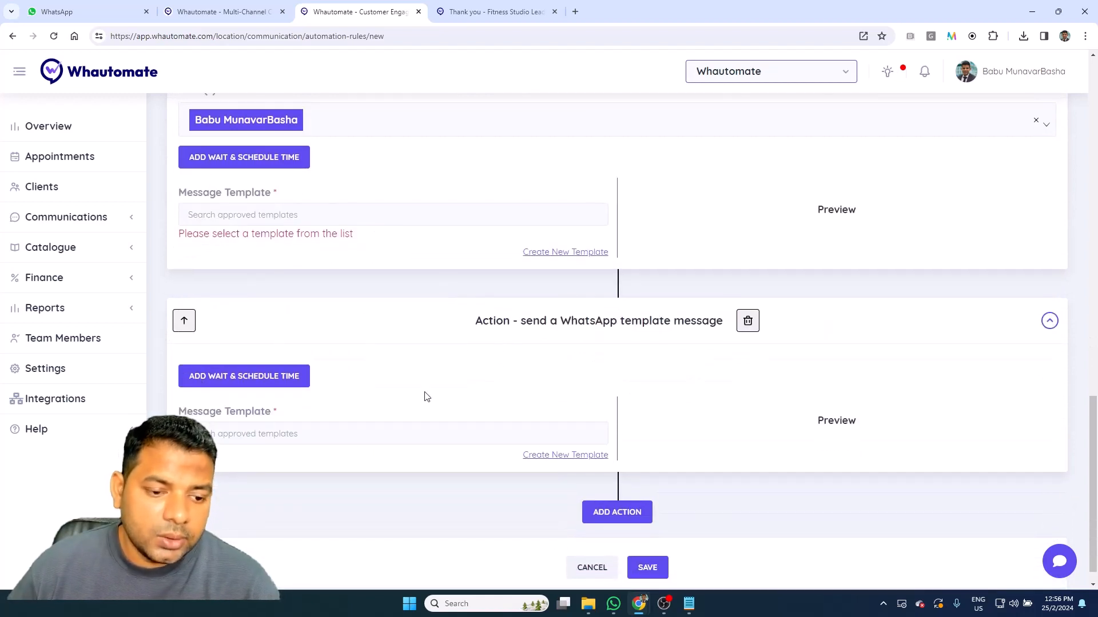
{"action": "left_click", "coordinate": [441, 433]}
Step: Use the share_your_feedback(en) template with body parameter 1 set to #form
{"action": "left_click", "coordinate": [480, 326]}
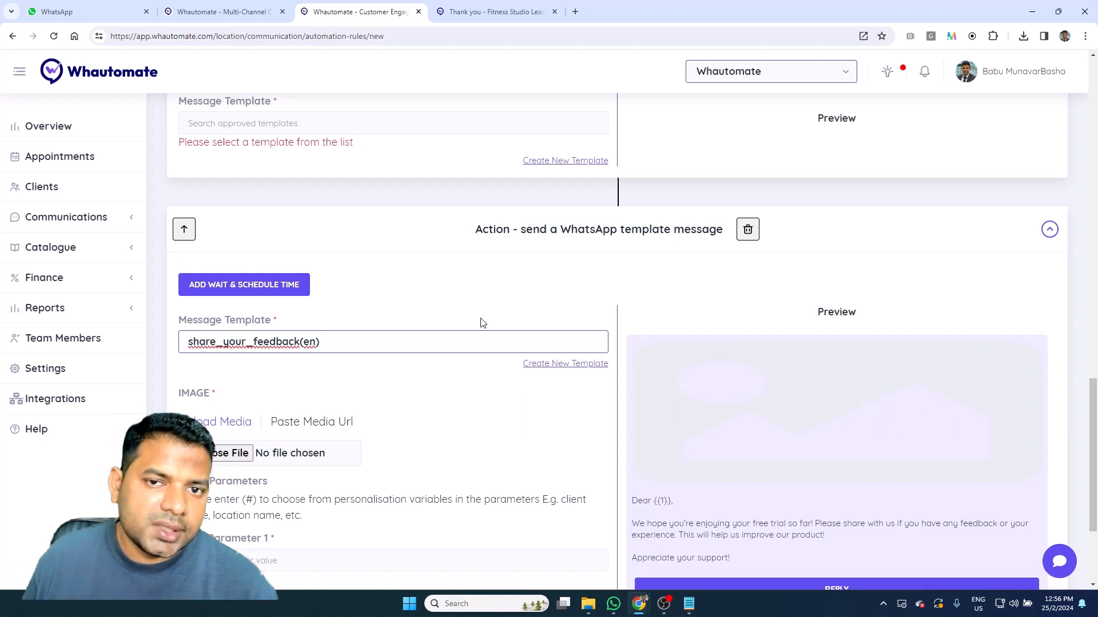
{"action": "scroll", "coordinate": [497, 353], "scroll_direction": "down", "scroll_amount": 3}
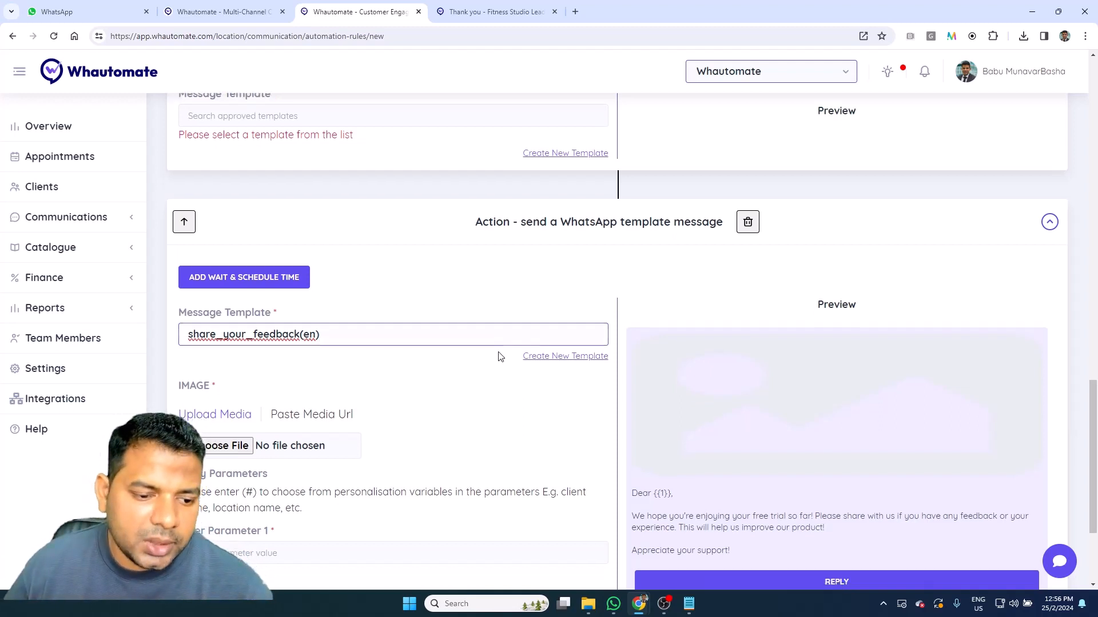
{"action": "left_click", "coordinate": [350, 387]}
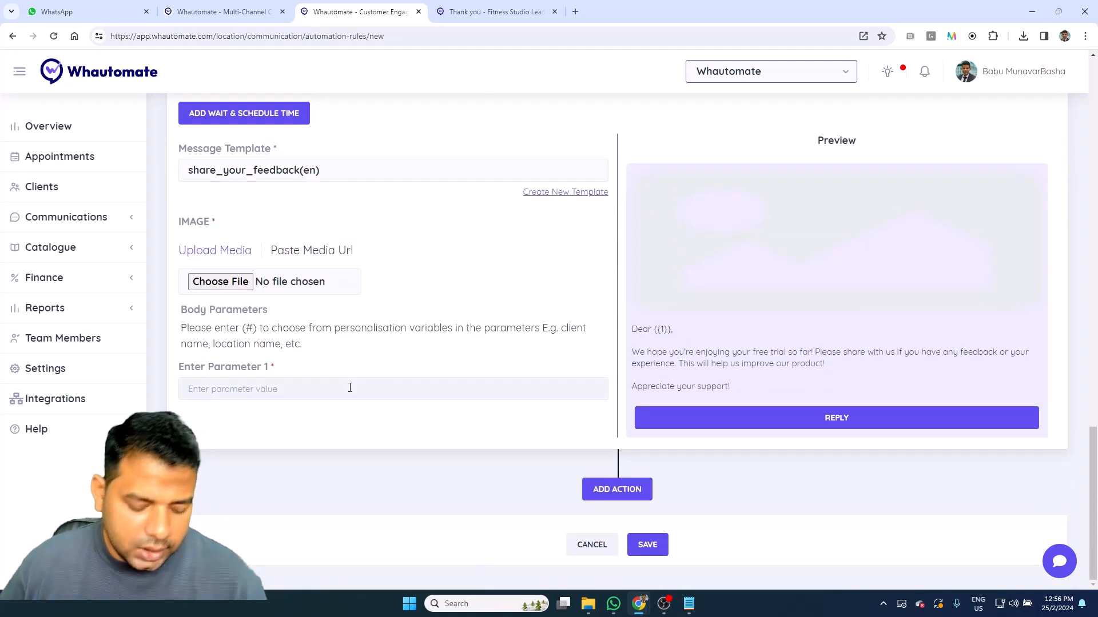
{"action": "type", "text": "#"}
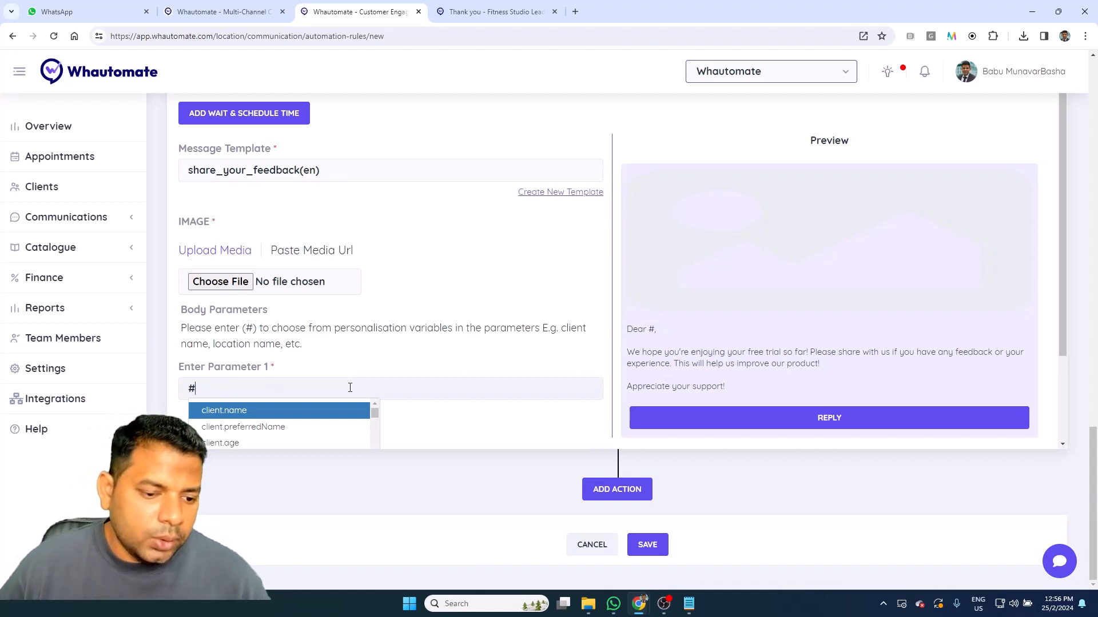
{"action": "scroll", "coordinate": [343, 394], "scroll_direction": "down", "scroll_amount": 4}
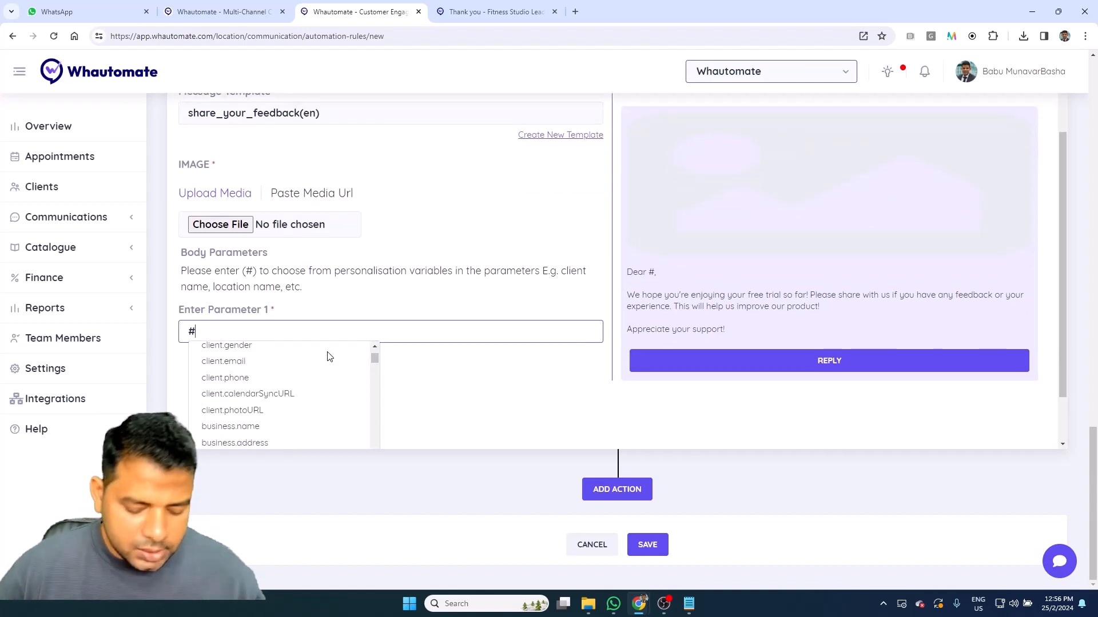
{"action": "type", "text": "form"}
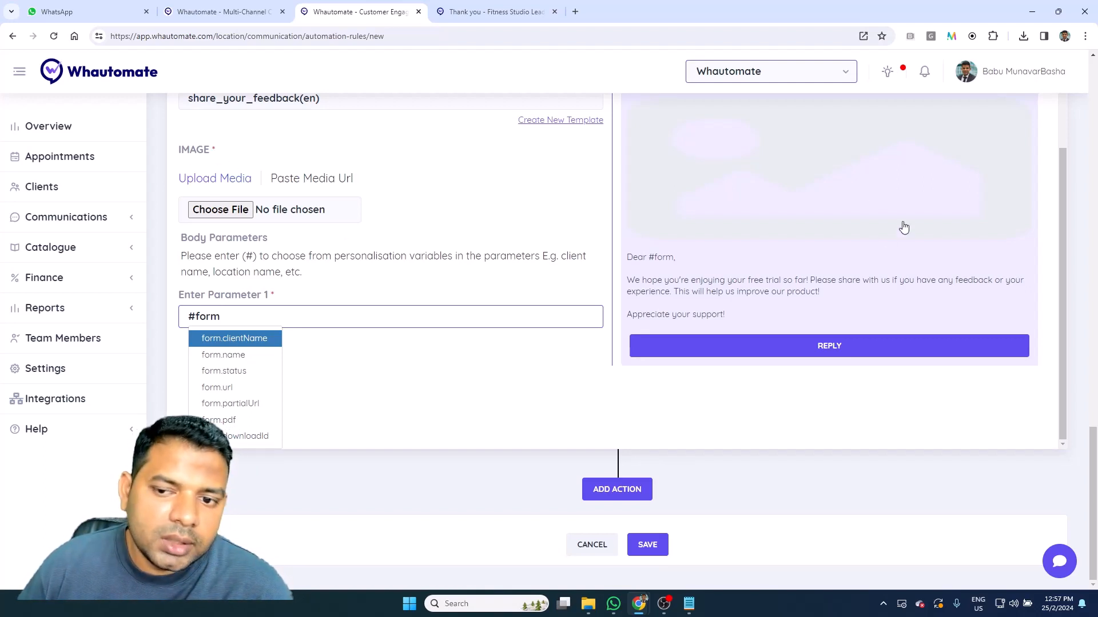
{"action": "left_click", "coordinate": [332, 179]}
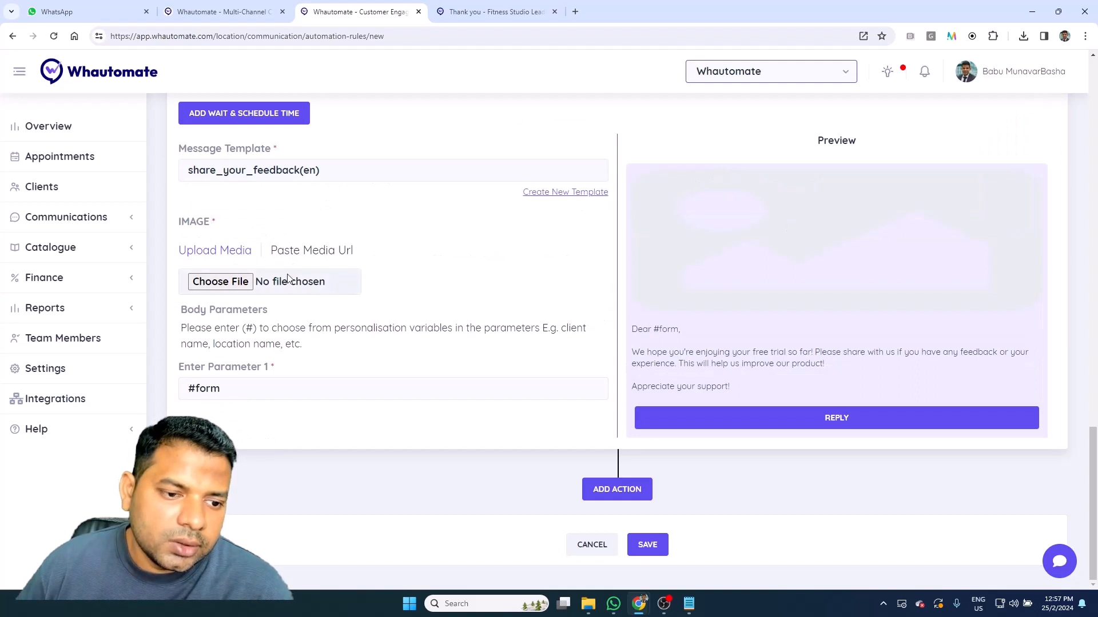
Step: Set the image to a pasted media URL using the {{form.pdf}} variable
{"action": "left_click", "coordinate": [308, 251]}
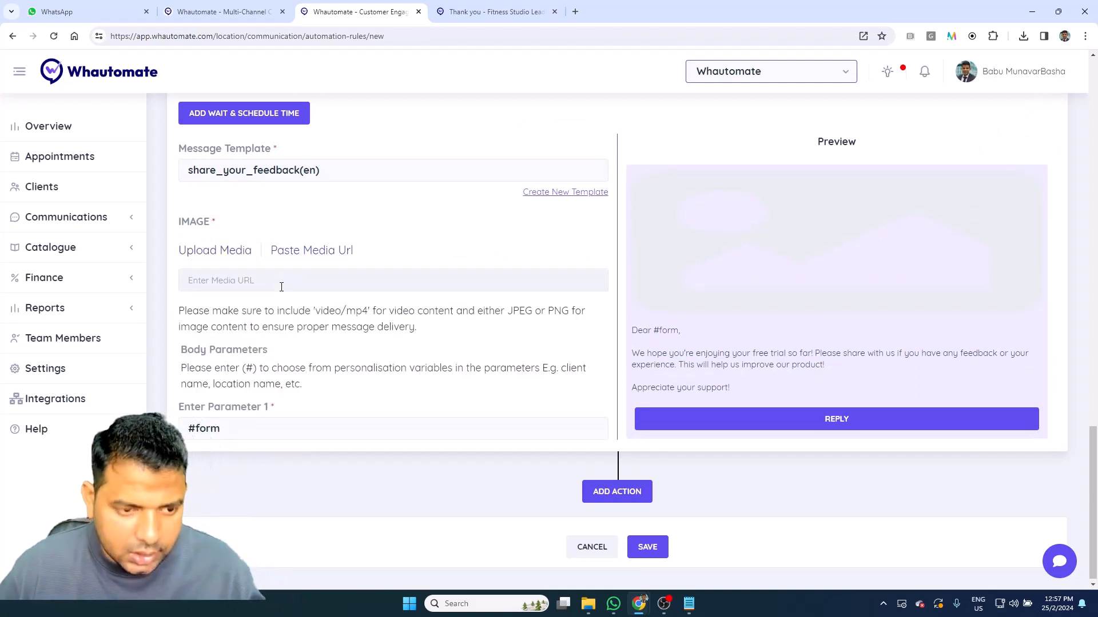
{"action": "left_click", "coordinate": [281, 287]}
{"action": "type", "text": "#form.d"}
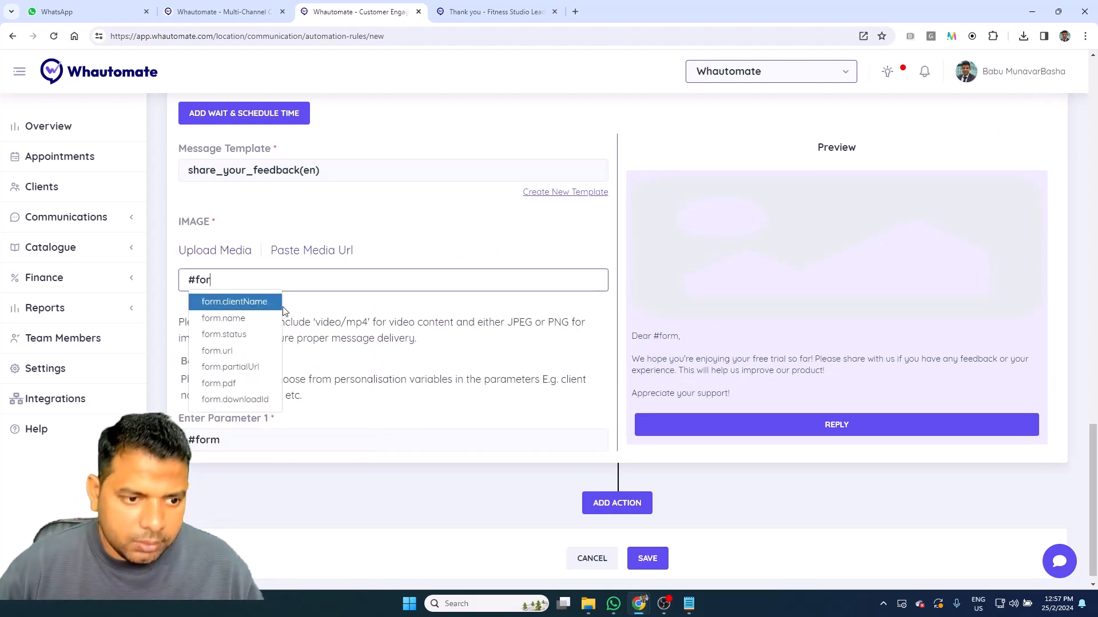
{"action": "key", "text": "BackSpace"}
{"action": "type", "text": "d"}
{"action": "key", "text": "BackSpace"}
{"action": "type", "text": "p"}
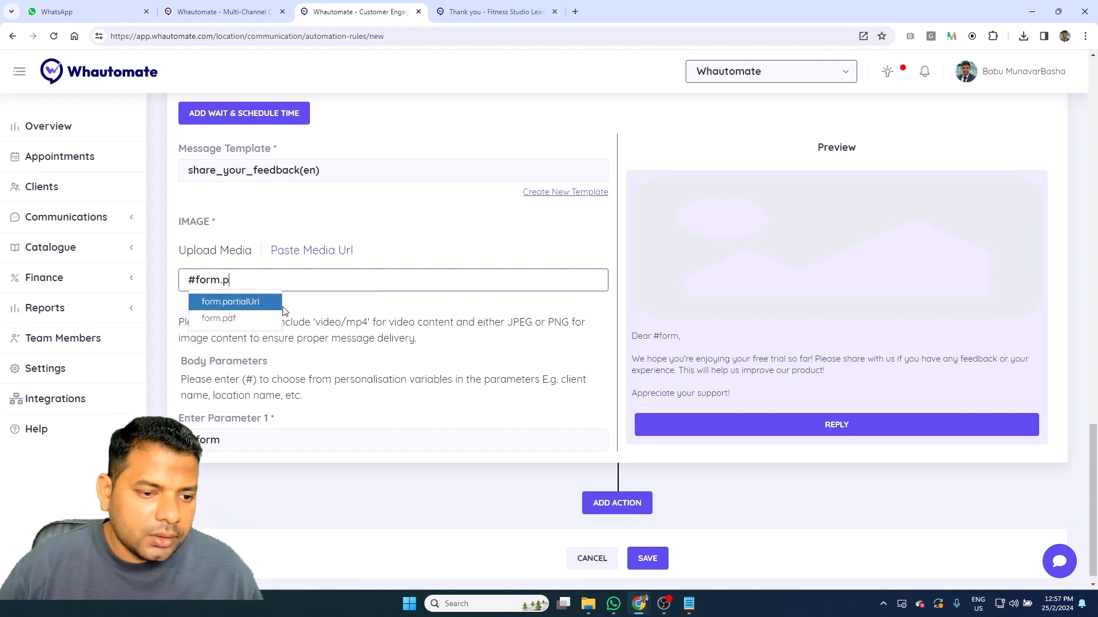
{"action": "key", "text": "Down"}
{"action": "key", "text": "Return"}
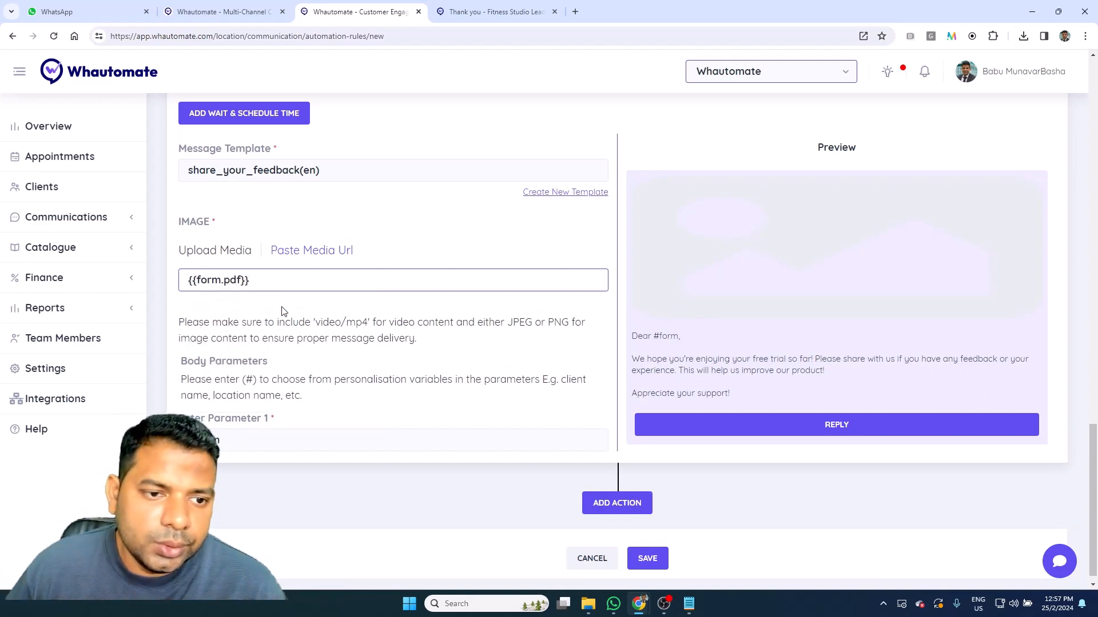
{"action": "scroll", "coordinate": [427, 329], "scroll_direction": "up", "scroll_amount": 15}
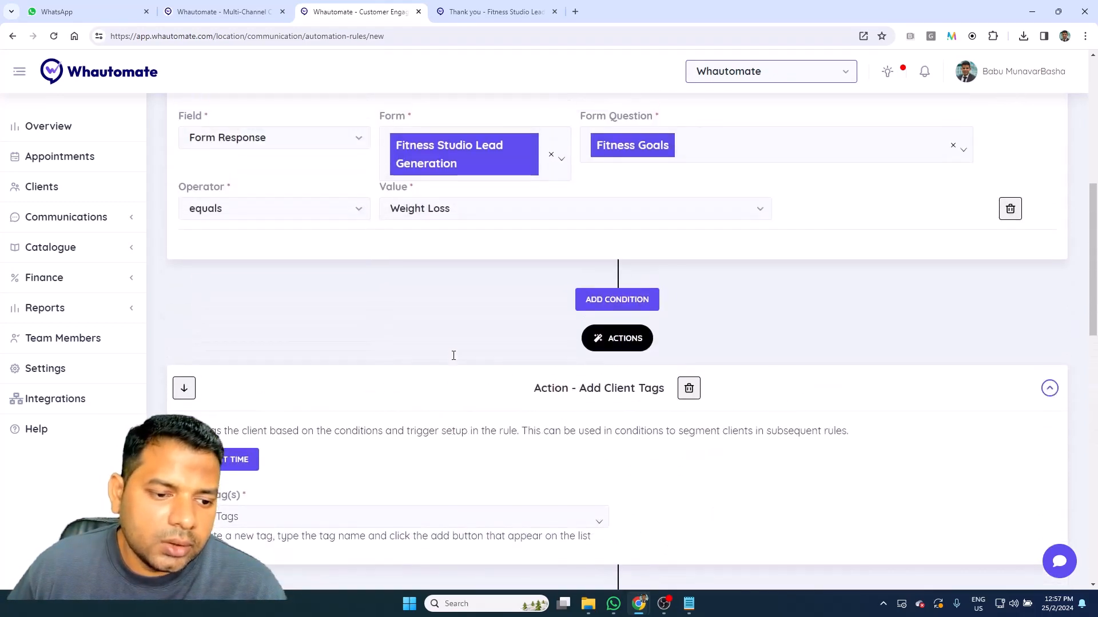
{"action": "scroll", "coordinate": [454, 355], "scroll_direction": "up", "scroll_amount": 1}
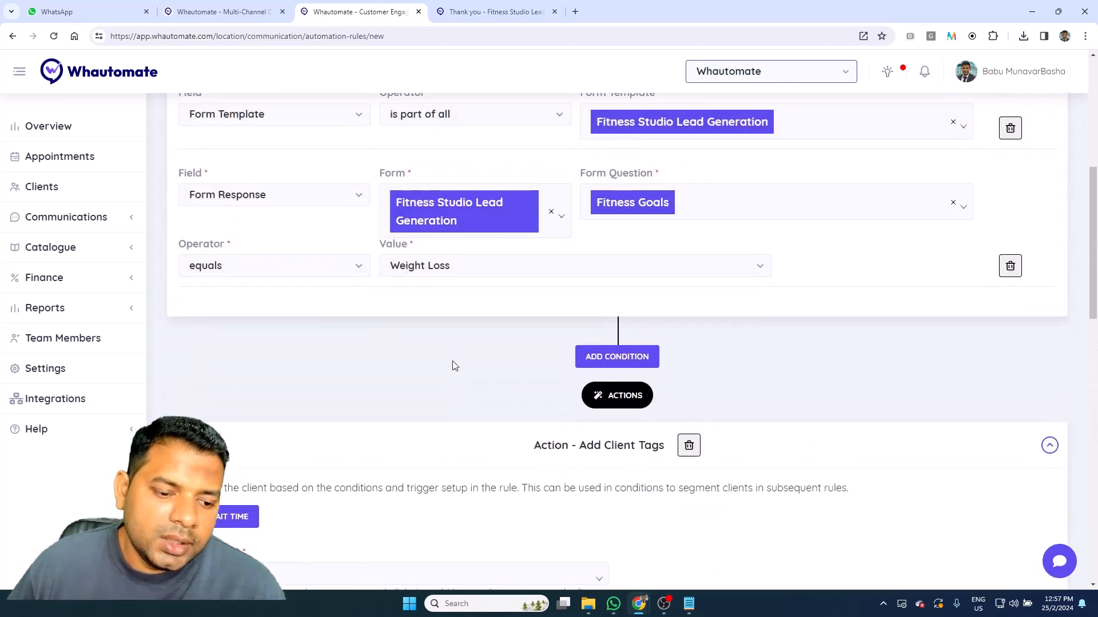